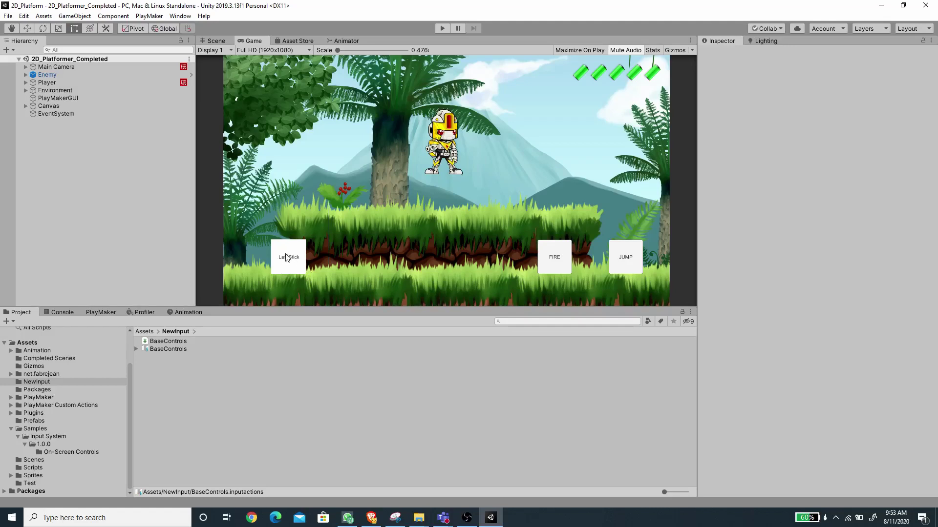
Play-test the game: walk right and left with the Left Stick, fire twice with FIRE, jump twice with JUMP.
{"action": "left_click", "coordinate": [444, 29]}
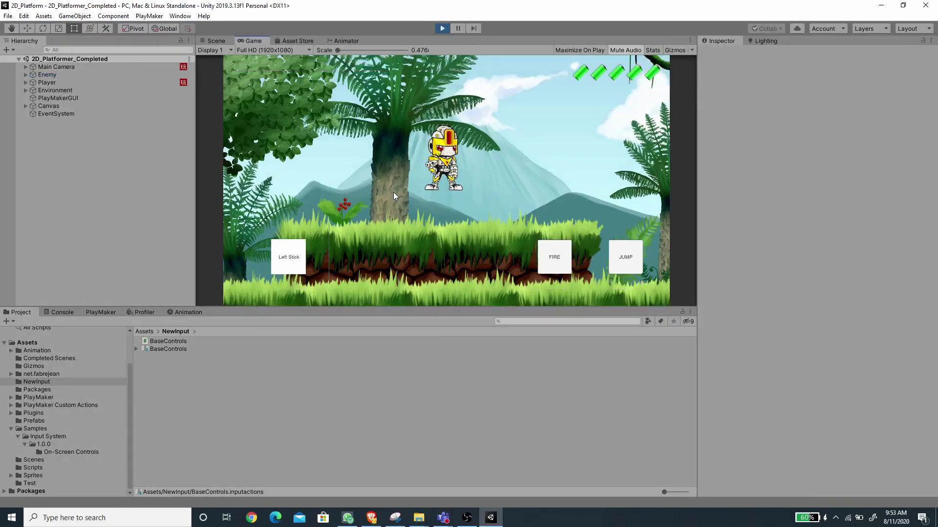
{"action": "key", "text": "space"}
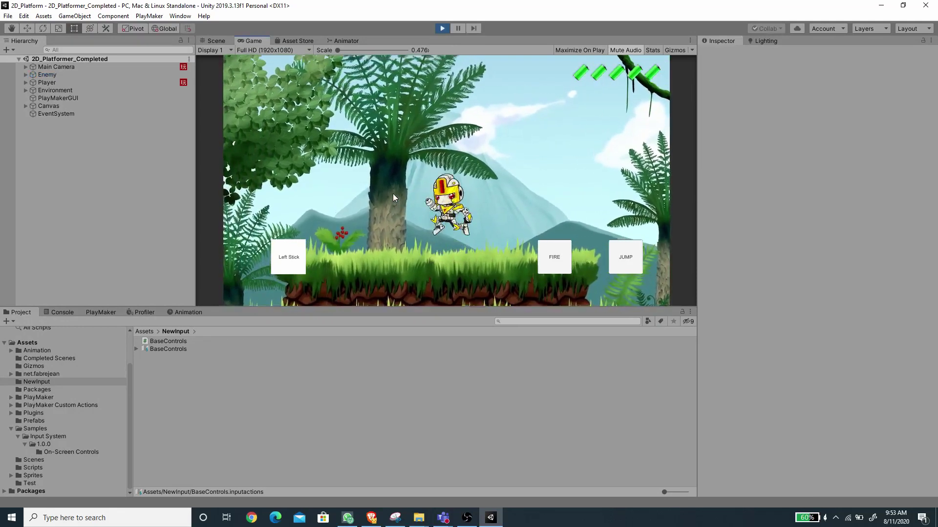
{"action": "mouse_move", "coordinate": [289, 263]}
{"action": "left_mouse_down"}
{"action": "mouse_move", "coordinate": [382, 256]}
{"action": "mouse_move", "coordinate": [186, 254]}
{"action": "mouse_move", "coordinate": [442, 251]}
{"action": "mouse_move", "coordinate": [101, 260]}
{"action": "mouse_move", "coordinate": [146, 259]}
{"action": "left_mouse_up"}
{"action": "left_click", "coordinate": [554, 257]}
{"action": "left_click", "coordinate": [554, 257]}
{"action": "left_click", "coordinate": [626, 259]}
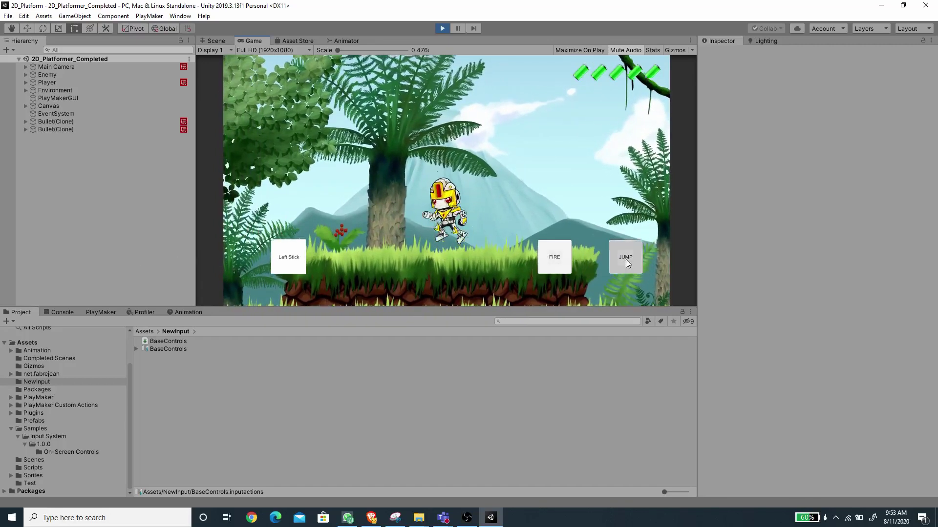
{"action": "left_click", "coordinate": [626, 262]}
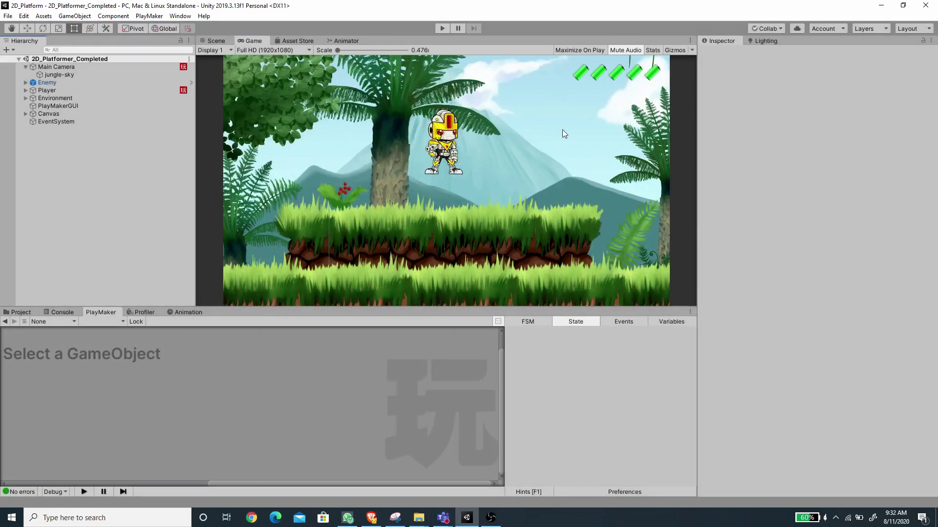
Import the Input System package's On-Screen Controls sample through the Package Manager.
{"action": "left_click", "coordinate": [185, 17]}
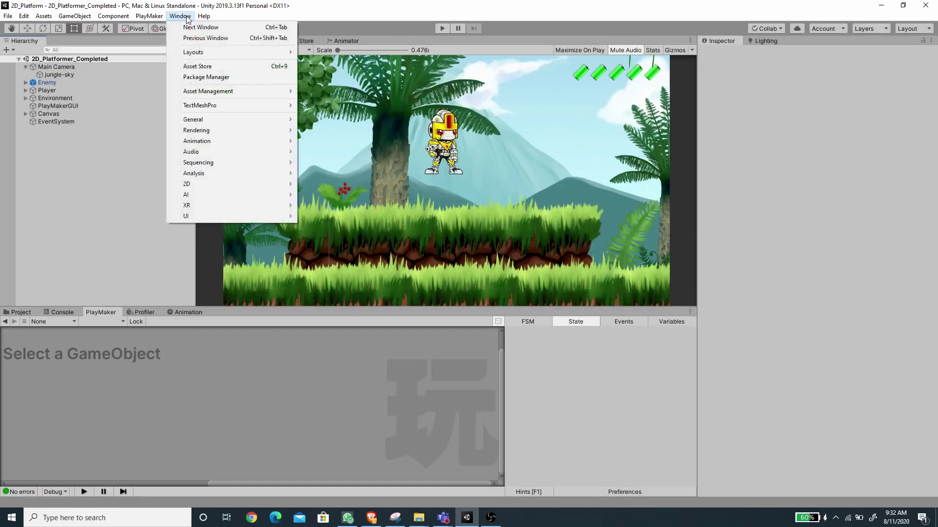
{"action": "left_click", "coordinate": [215, 77]}
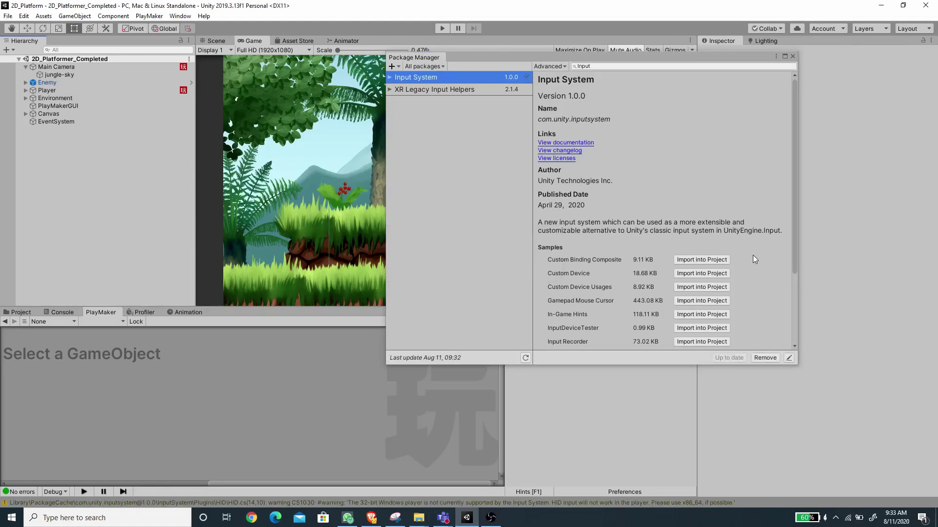
{"action": "scroll", "coordinate": [752, 255], "scroll_direction": "down", "scroll_amount": 5}
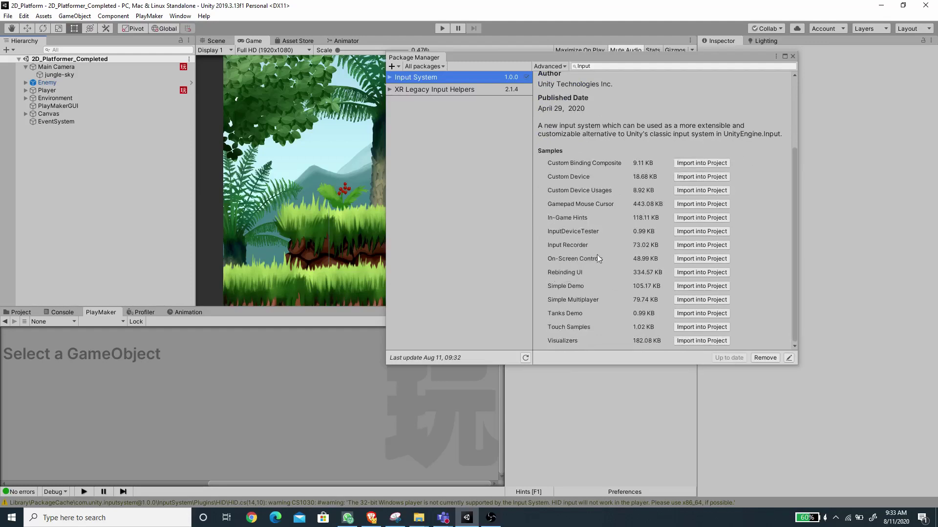
{"action": "left_click", "coordinate": [691, 259]}
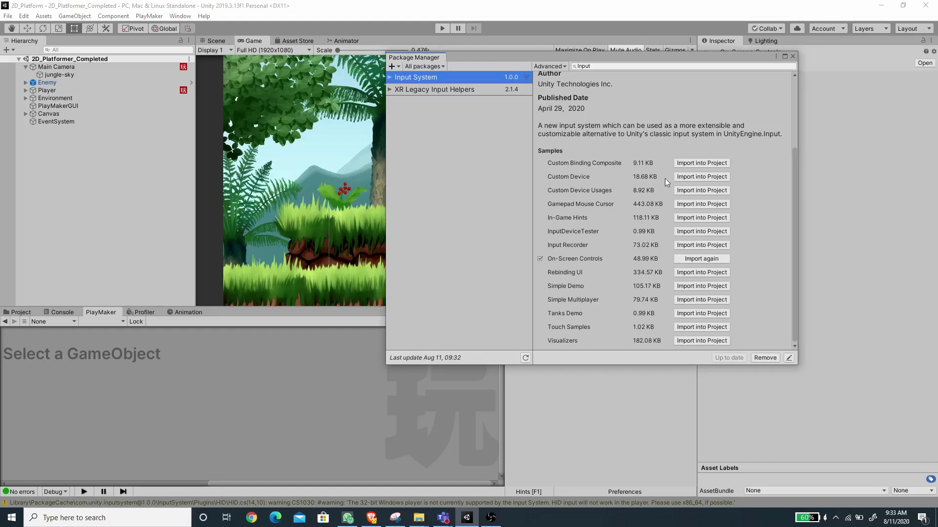
{"action": "left_click", "coordinate": [792, 57]}
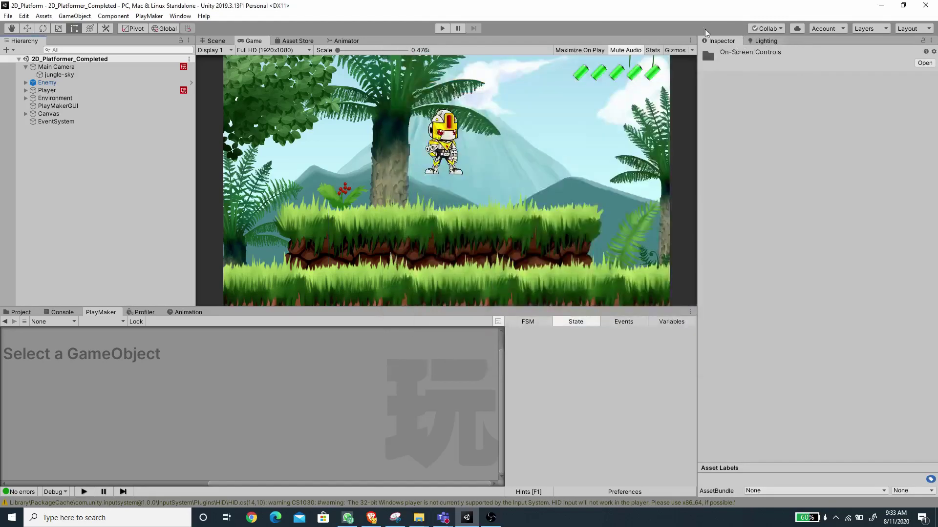
{"action": "left_click", "coordinate": [24, 16]}
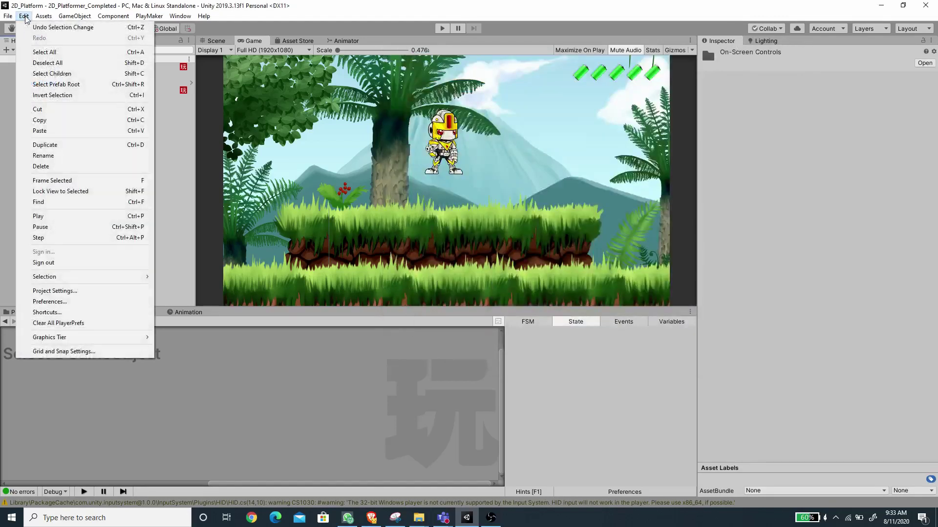
Set Player Active Input Handling to Input System Package (New) and accept the editor restart.
{"action": "left_click", "coordinate": [76, 292]}
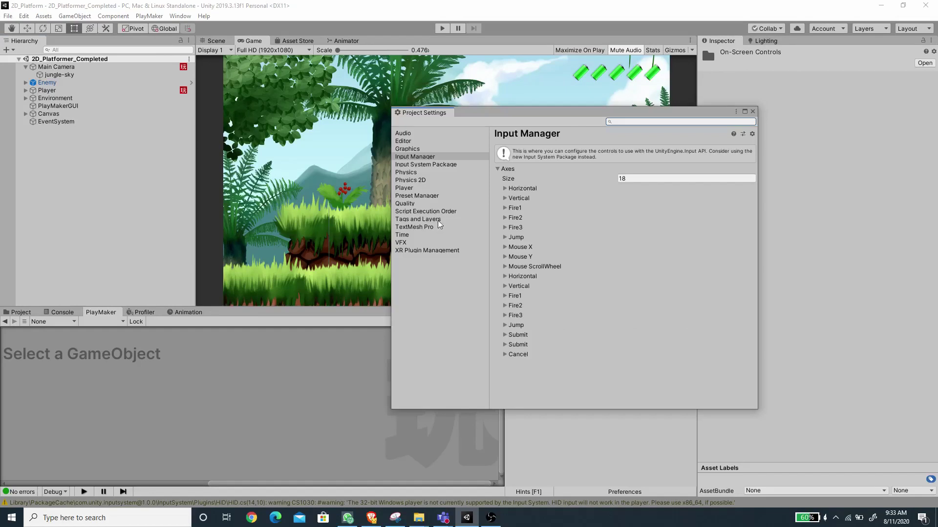
{"action": "left_click", "coordinate": [408, 188]}
{"action": "scroll", "coordinate": [604, 240], "scroll_direction": "down", "scroll_amount": 10}
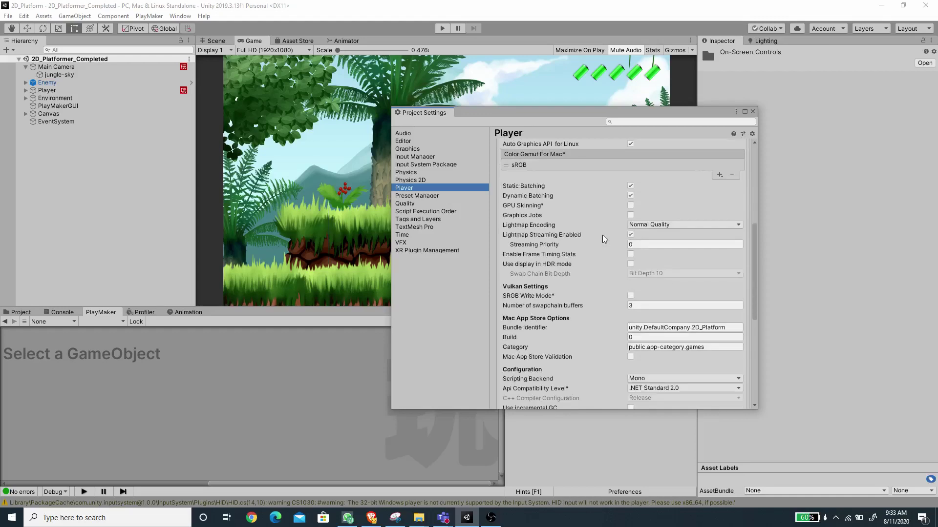
{"action": "scroll", "coordinate": [604, 240], "scroll_direction": "down", "scroll_amount": 3}
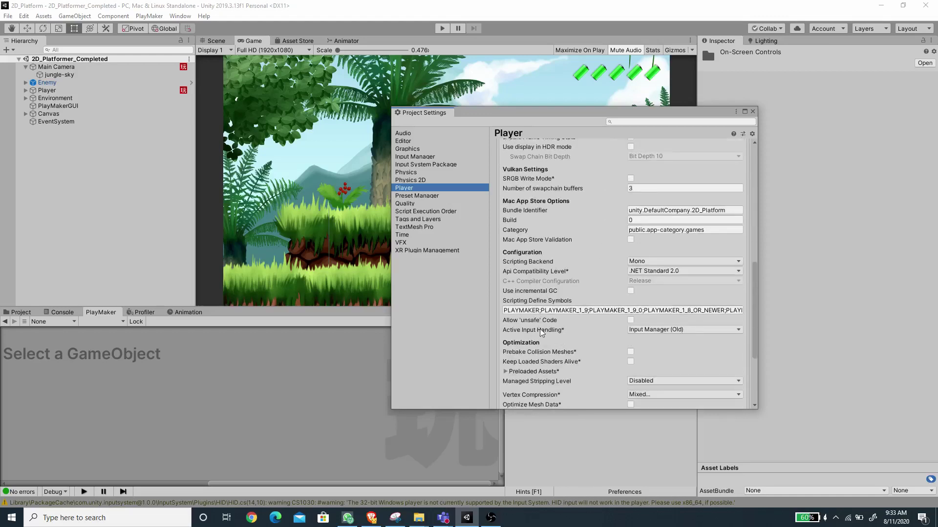
{"action": "left_click", "coordinate": [660, 330]}
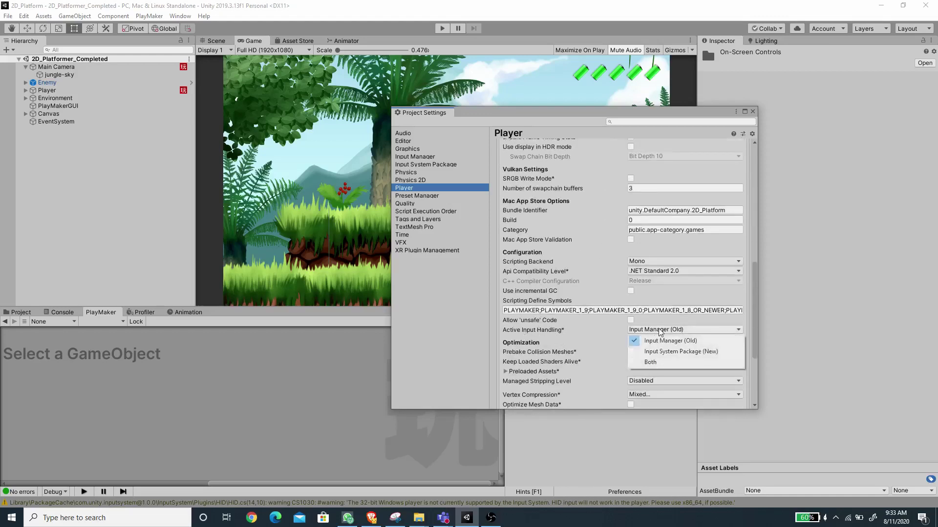
{"action": "left_click", "coordinate": [670, 352]}
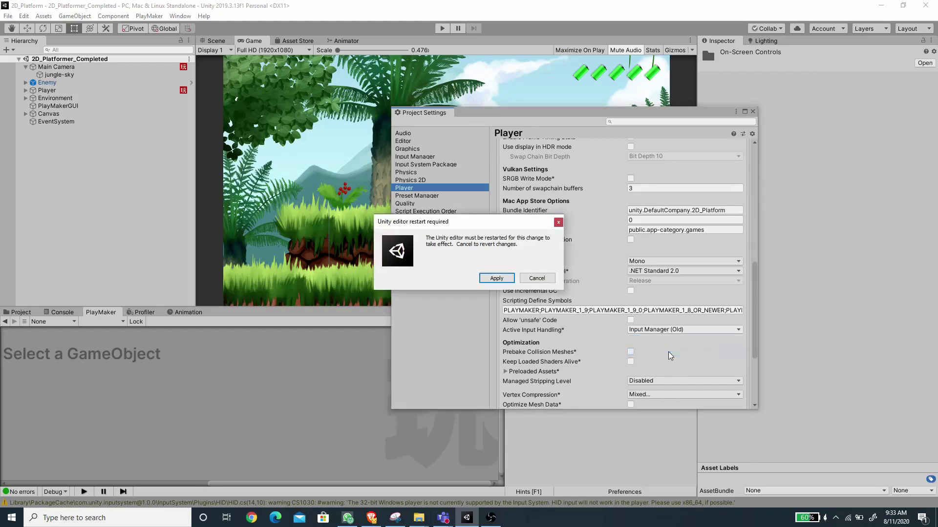
{"action": "left_click", "coordinate": [496, 278]}
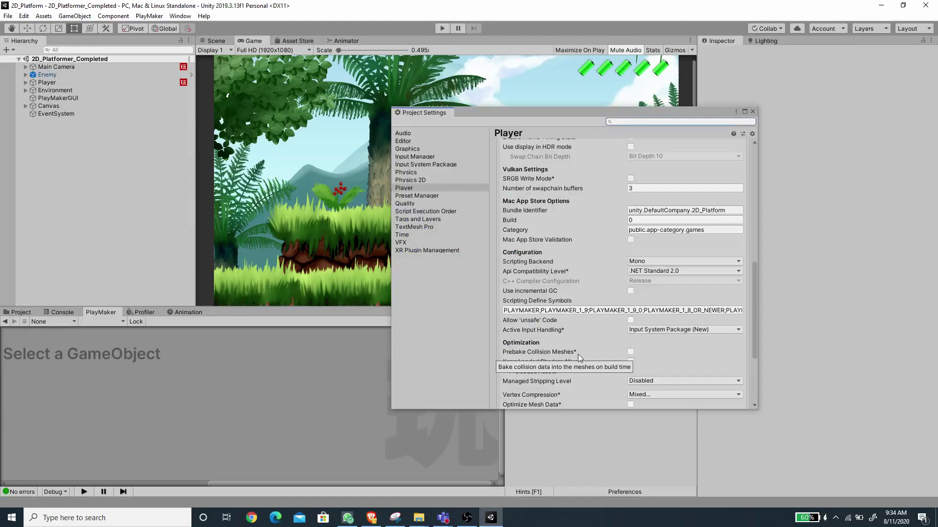
{"action": "left_click", "coordinate": [752, 111]}
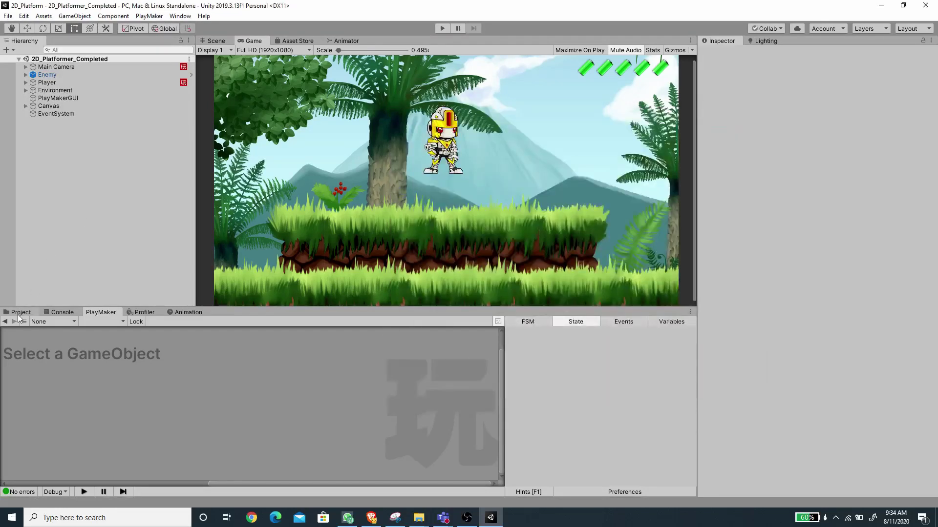
Create a folder named NewInput under Assets.
{"action": "left_click", "coordinate": [21, 313]}
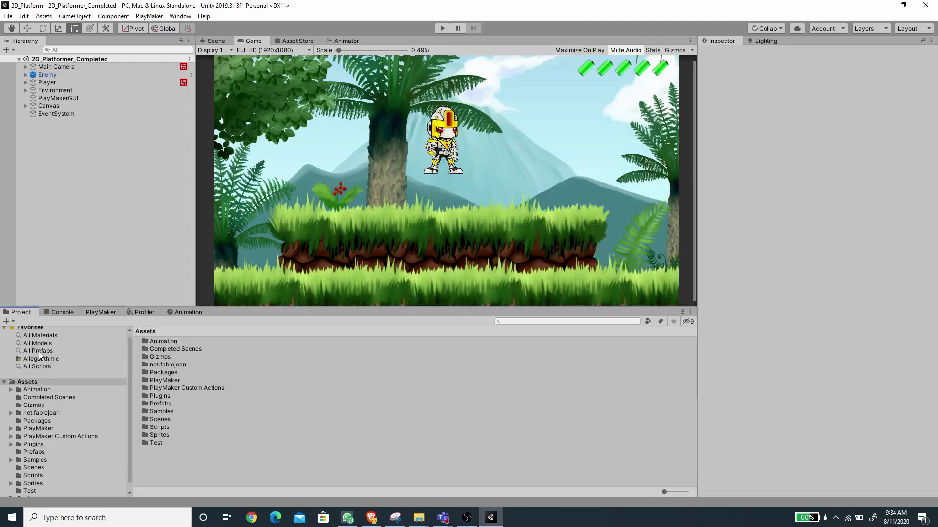
{"action": "right_click", "coordinate": [168, 467]}
{"action": "mouse_move", "coordinate": [244, 226]}
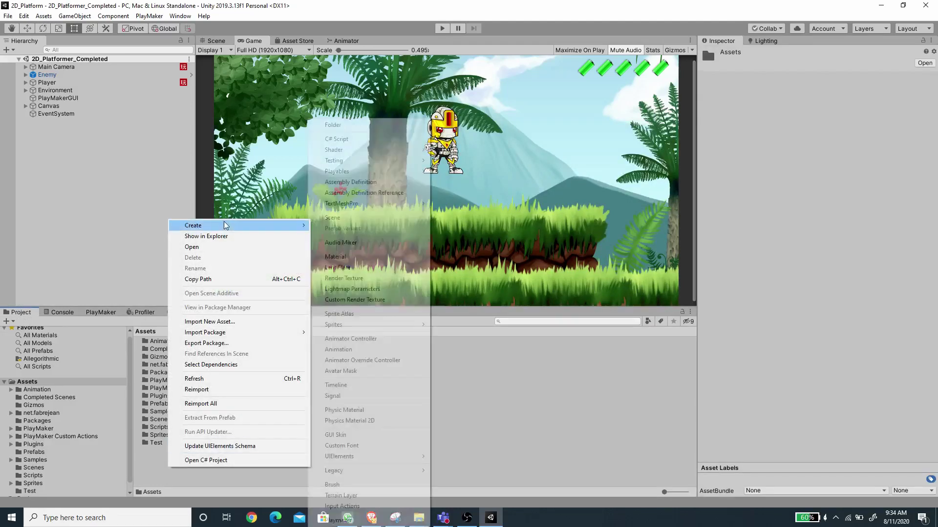
{"action": "left_click", "coordinate": [359, 125]}
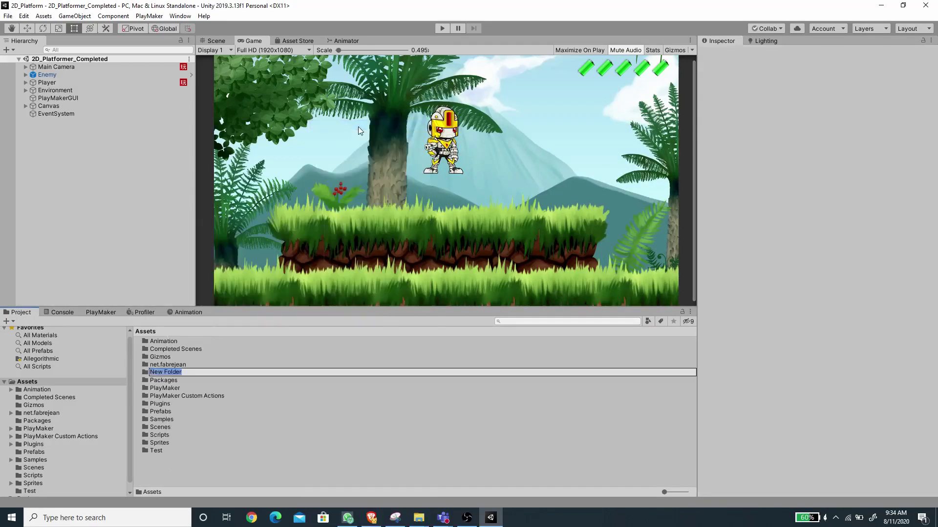
{"action": "type", "text": "NewInput"}
{"action": "key", "text": "Return"}
Inside NewInput, create an Input Actions asset named BaseControls.
{"action": "double_click", "coordinate": [179, 372]}
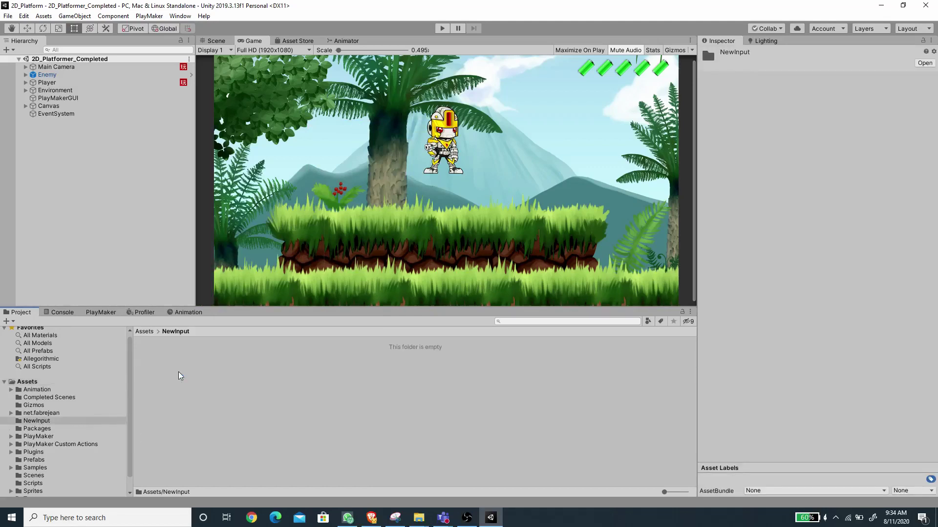
{"action": "right_click", "coordinate": [184, 374]}
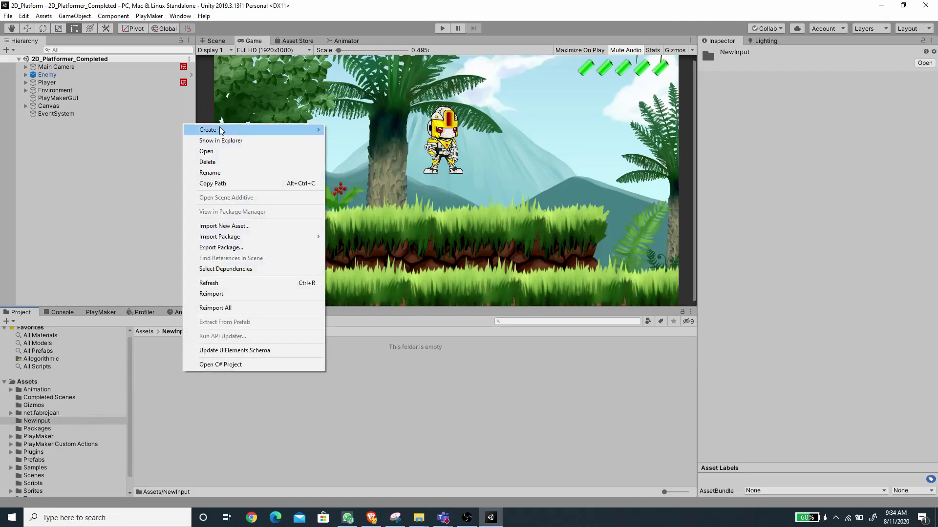
{"action": "mouse_move", "coordinate": [222, 132]}
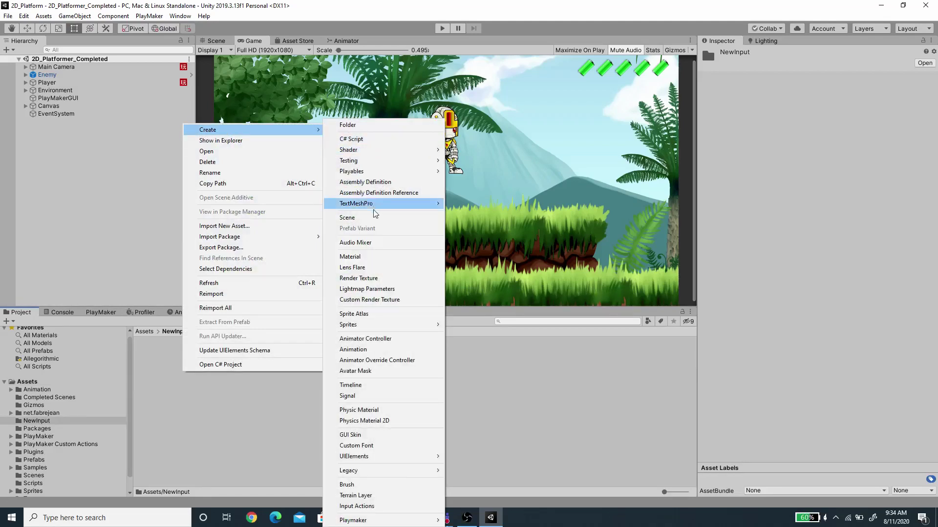
{"action": "left_click", "coordinate": [356, 507]}
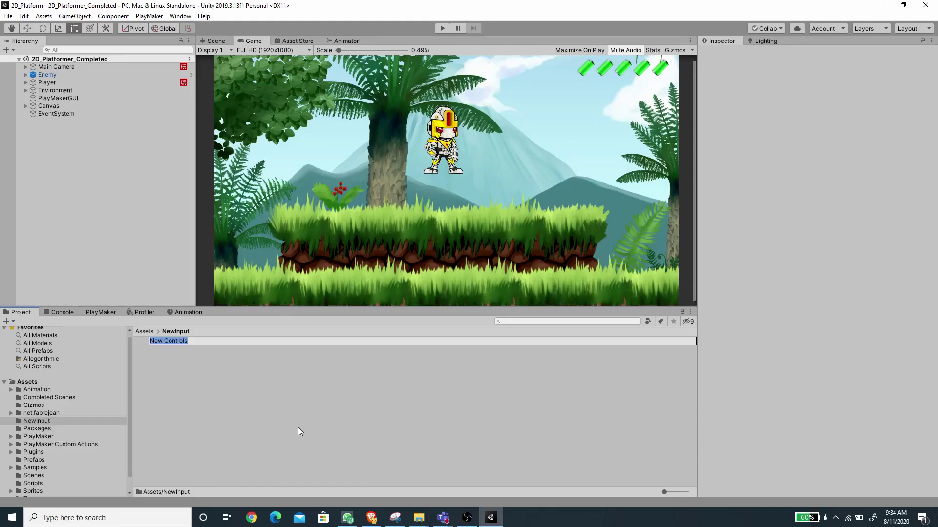
{"action": "type", "text": "BaseControls"}
{"action": "key", "text": "Return"}
Open BaseControls in the Input Actions editor and add an action map named Basic.
{"action": "left_click", "coordinate": [839, 78]}
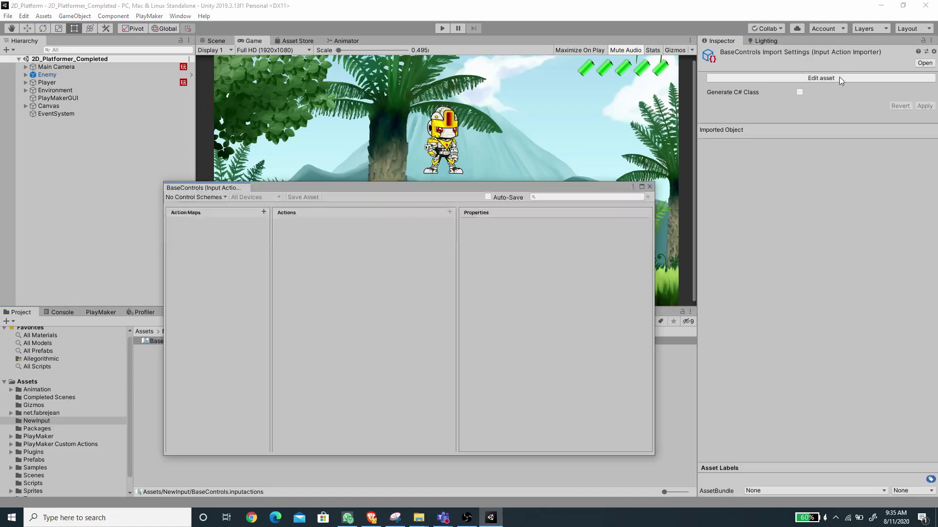
{"action": "left_click_drag", "start_coordinate": [398, 186], "coordinate": [498, 139]}
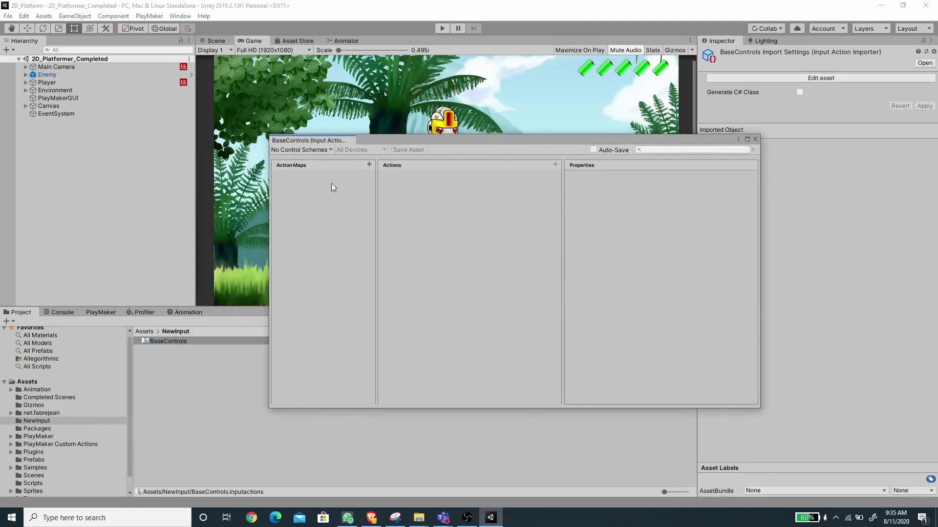
{"action": "left_click", "coordinate": [369, 164]}
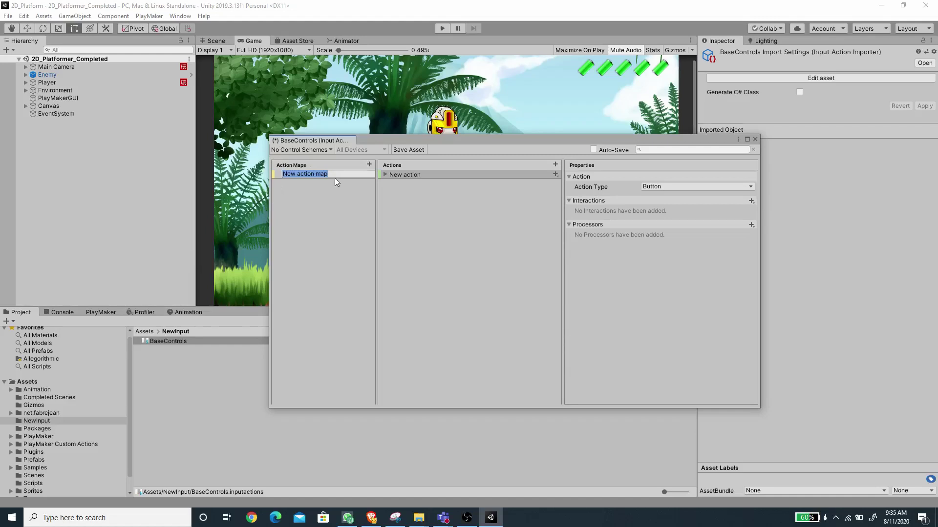
{"action": "type", "text": "Basic"}
{"action": "key", "text": "Return"}
Set the default action's Action Type to Pass Through and Control Type to Vector 2.
{"action": "left_click", "coordinate": [403, 175]}
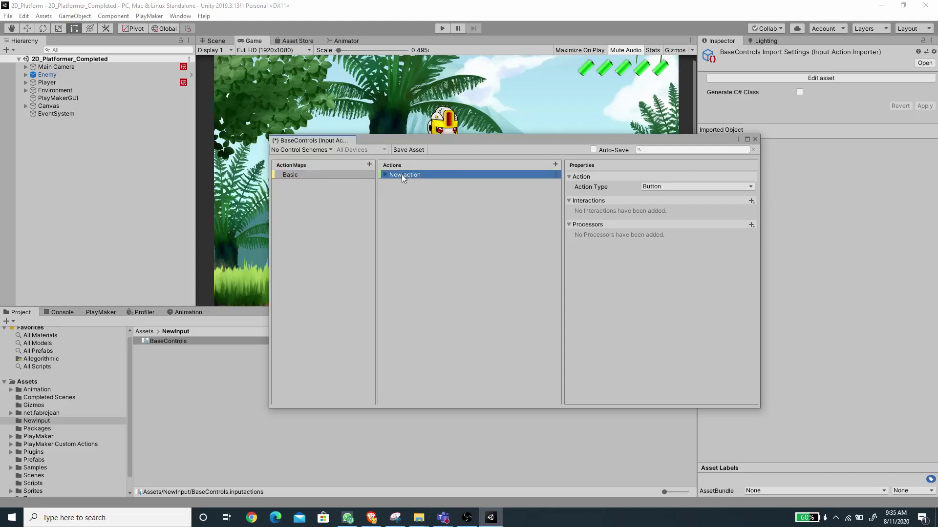
{"action": "left_click", "coordinate": [663, 187]}
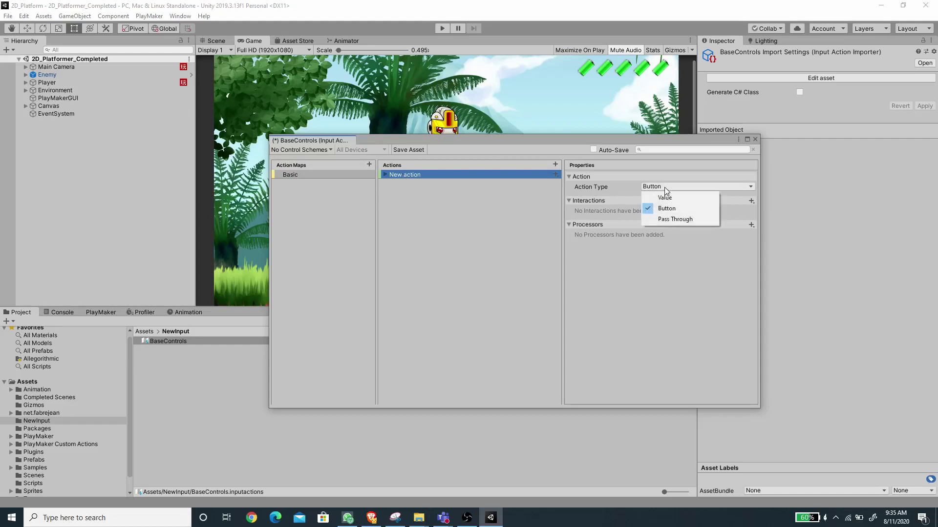
{"action": "left_click", "coordinate": [677, 219]}
{"action": "left_click", "coordinate": [659, 198]}
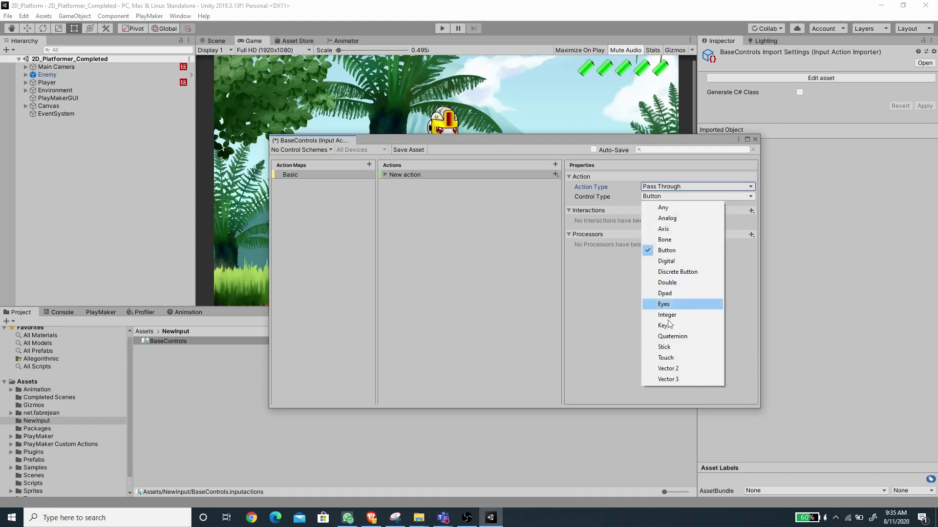
{"action": "left_click", "coordinate": [668, 368]}
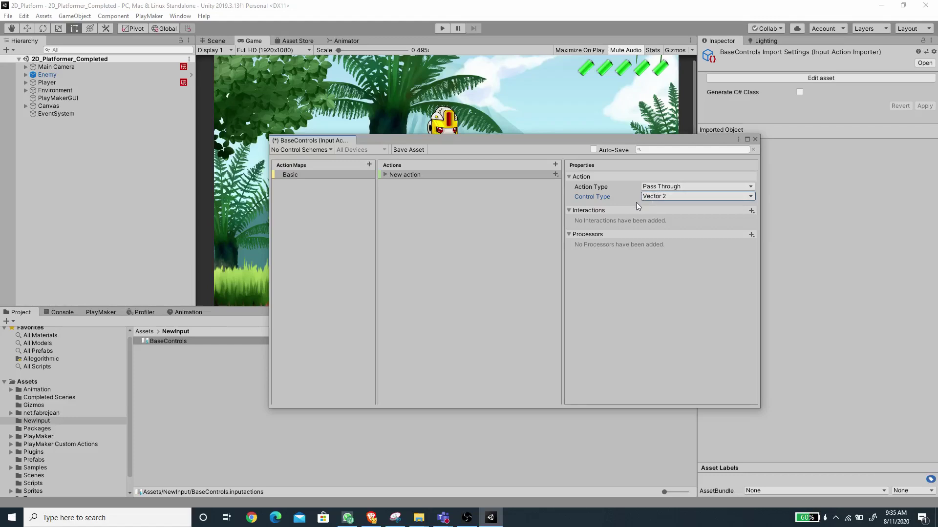
Rename the action to Analog and add a 2D Vector Composite binding to it.
{"action": "double_click", "coordinate": [409, 174]}
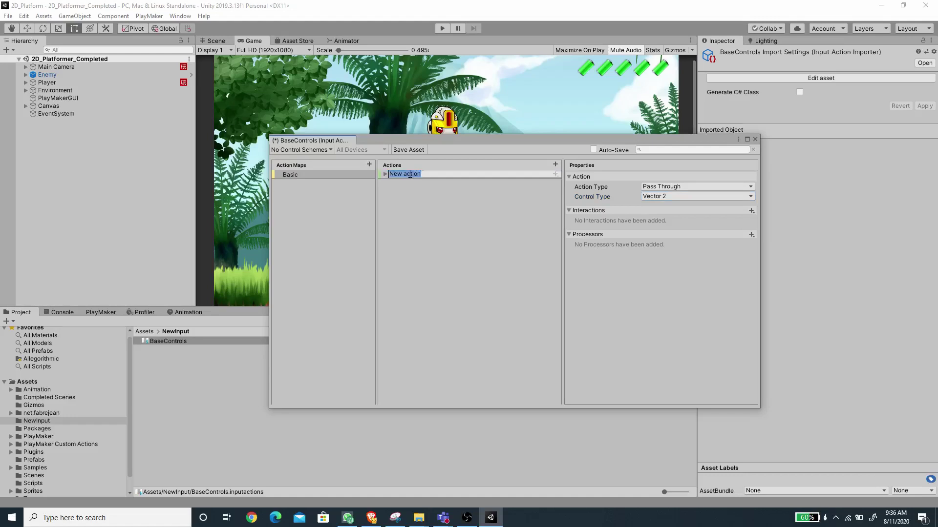
{"action": "type", "text": "Analog"}
{"action": "key", "text": "Return"}
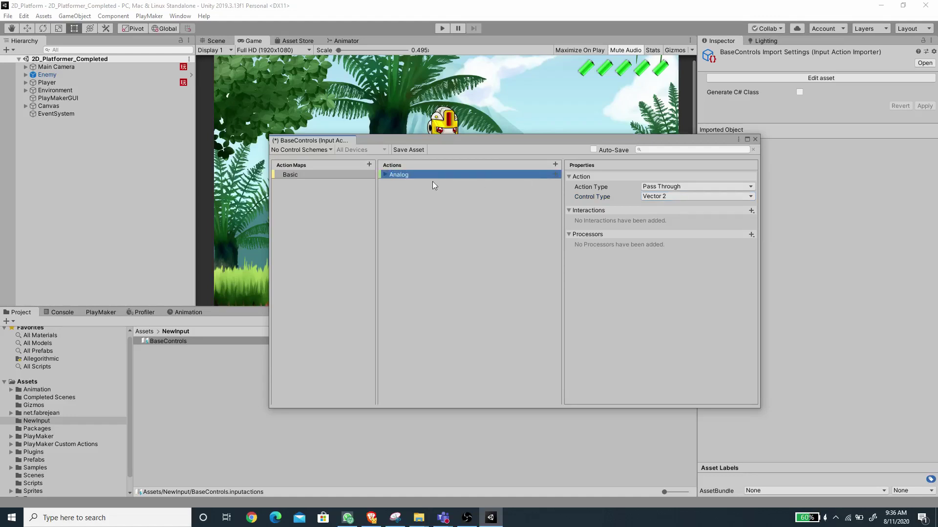
{"action": "left_click", "coordinate": [556, 174]}
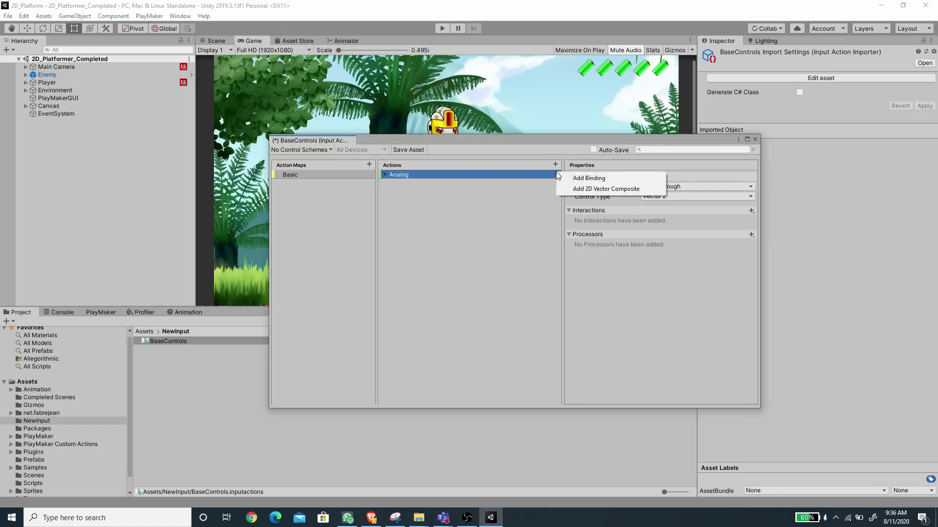
{"action": "left_click", "coordinate": [597, 188]}
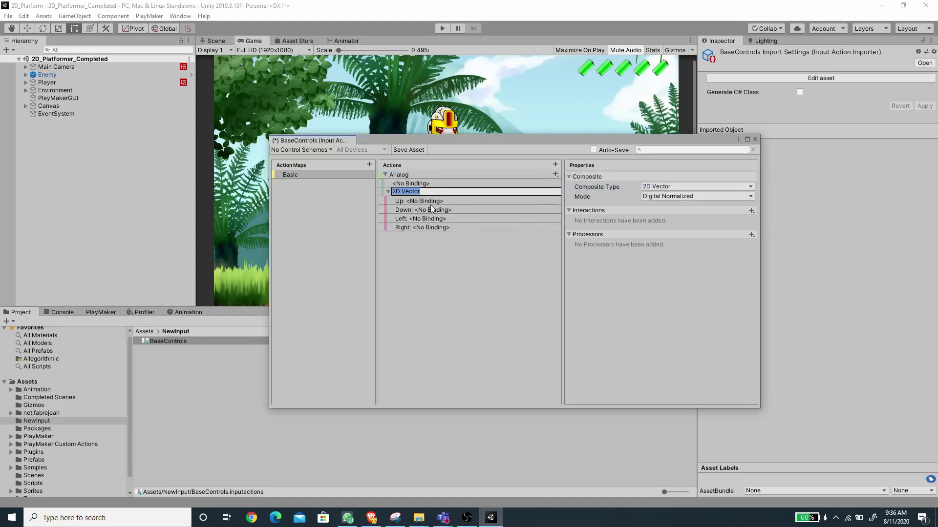
Bind the composite's Up and Down parts to the W and S keys.
{"action": "left_click", "coordinate": [416, 202]}
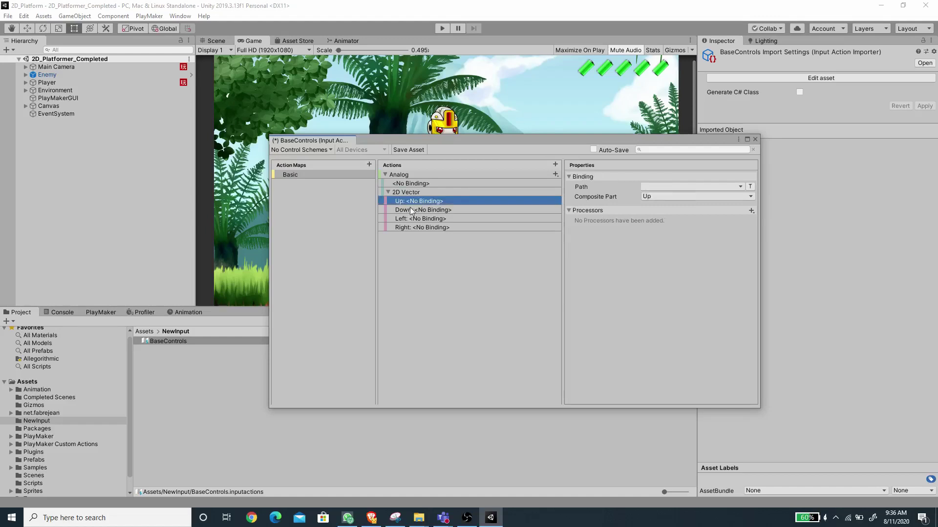
{"action": "left_click", "coordinate": [650, 186]}
{"action": "left_click", "coordinate": [653, 197]}
{"action": "key", "text": "w"}
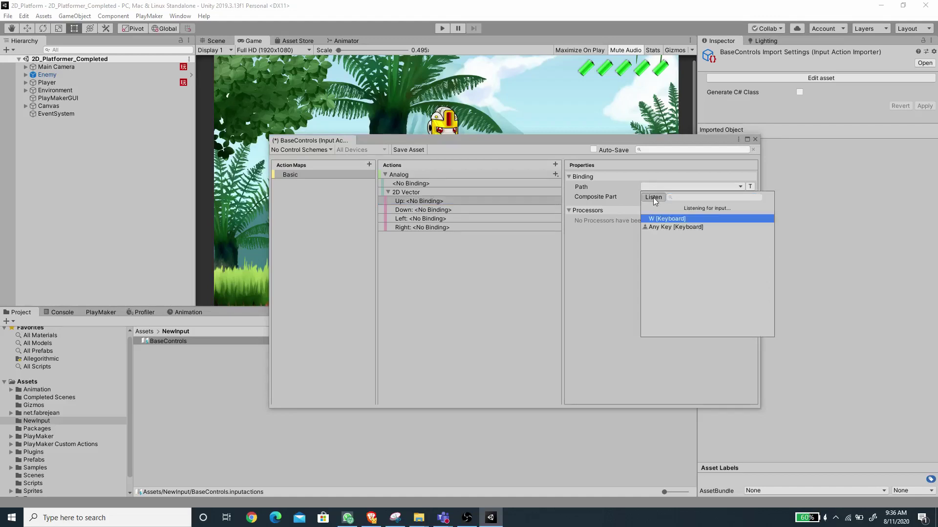
{"action": "left_click", "coordinate": [662, 218]}
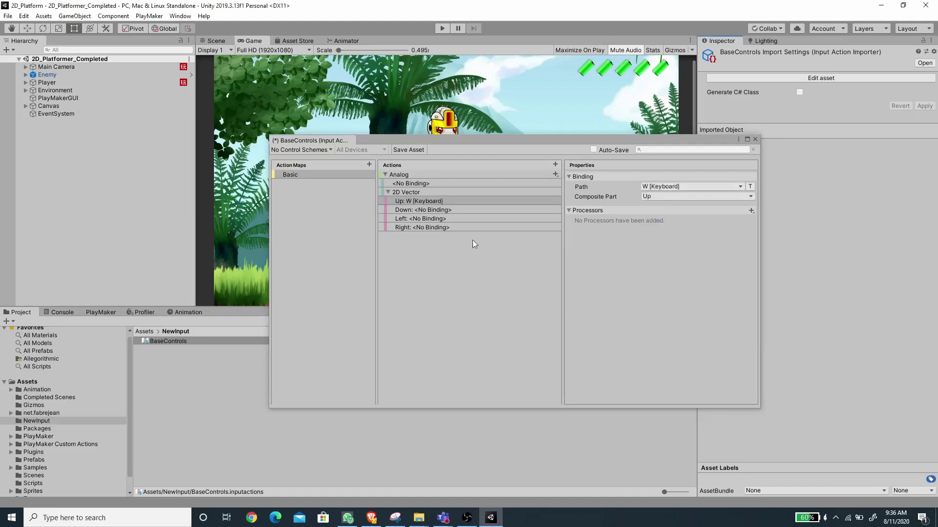
{"action": "left_click", "coordinate": [447, 210]}
{"action": "left_click", "coordinate": [649, 189]}
{"action": "left_click", "coordinate": [654, 197]}
{"action": "key", "text": "s"}
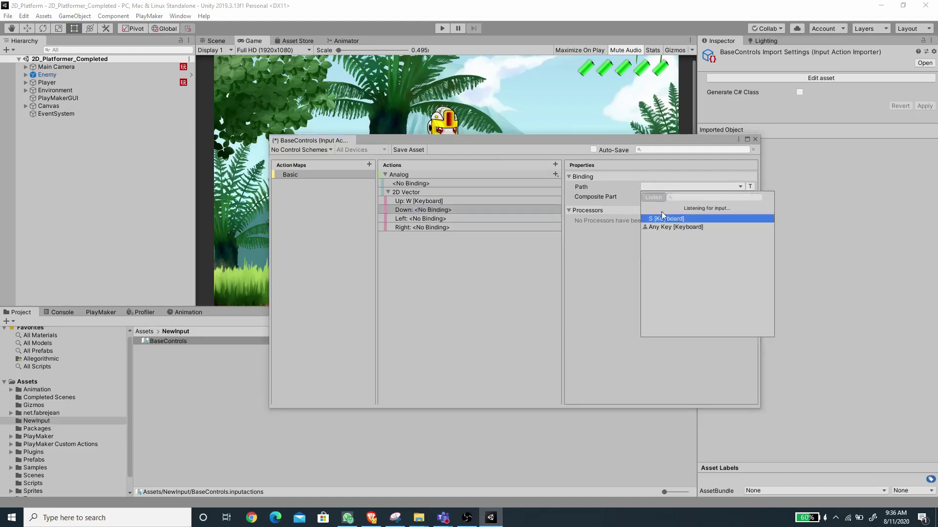
{"action": "left_click", "coordinate": [661, 219]}
Bind the composite's Left and Right parts to the A and D keys.
{"action": "key", "text": "Down"}
{"action": "left_click", "coordinate": [689, 188]}
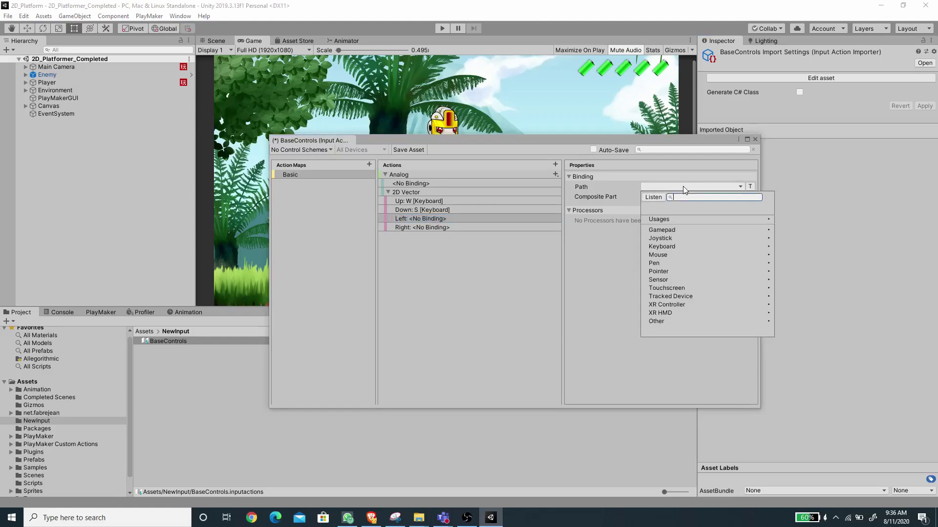
{"action": "left_click", "coordinate": [652, 198]}
{"action": "key", "text": "a"}
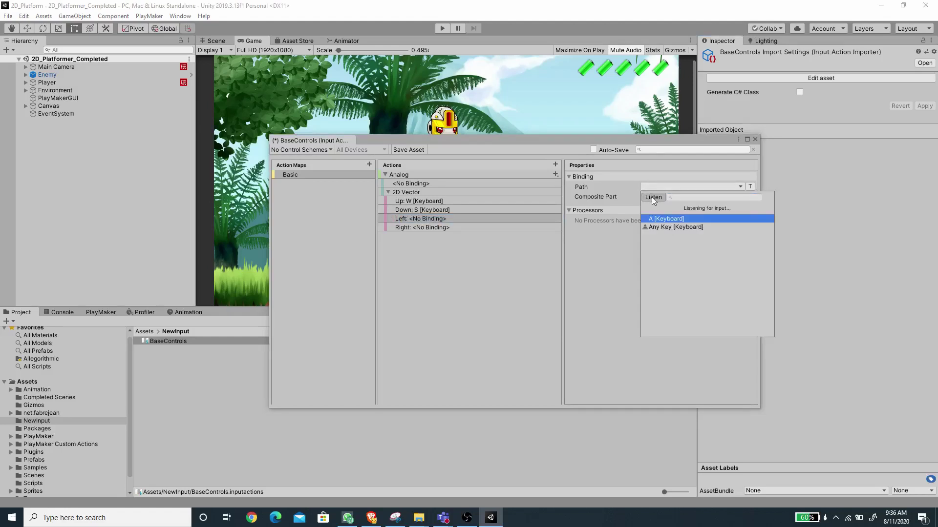
{"action": "left_click", "coordinate": [663, 220]}
{"action": "left_click", "coordinate": [430, 227]}
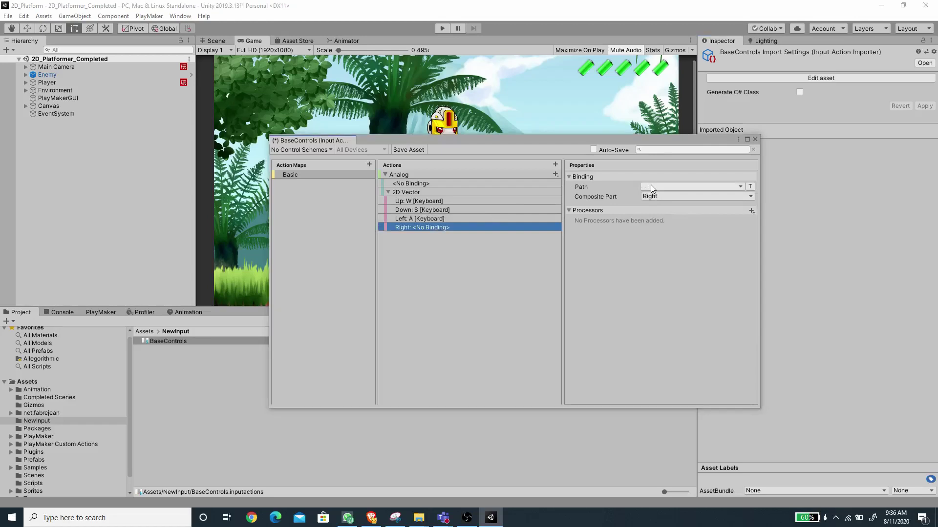
{"action": "left_click", "coordinate": [651, 186]}
{"action": "left_click", "coordinate": [654, 198]}
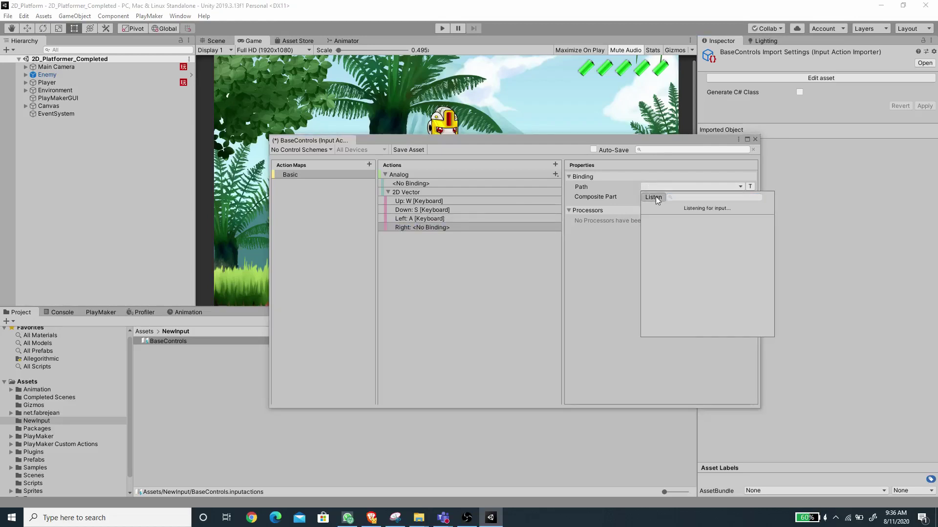
{"action": "key", "text": "d"}
{"action": "left_click", "coordinate": [662, 218]}
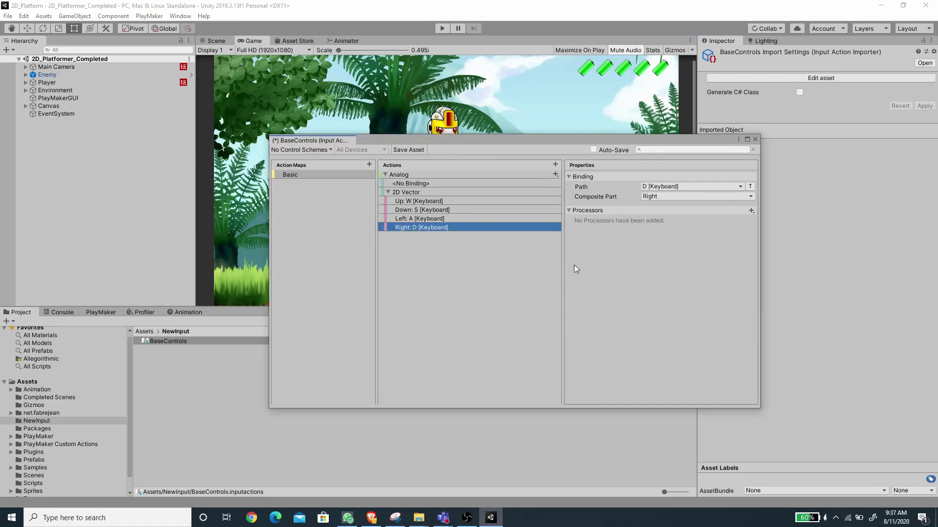
Add a second 2D Vector composite and bind its Up and Down to the Up/Down Arrow keys.
{"action": "left_click", "coordinate": [554, 174]}
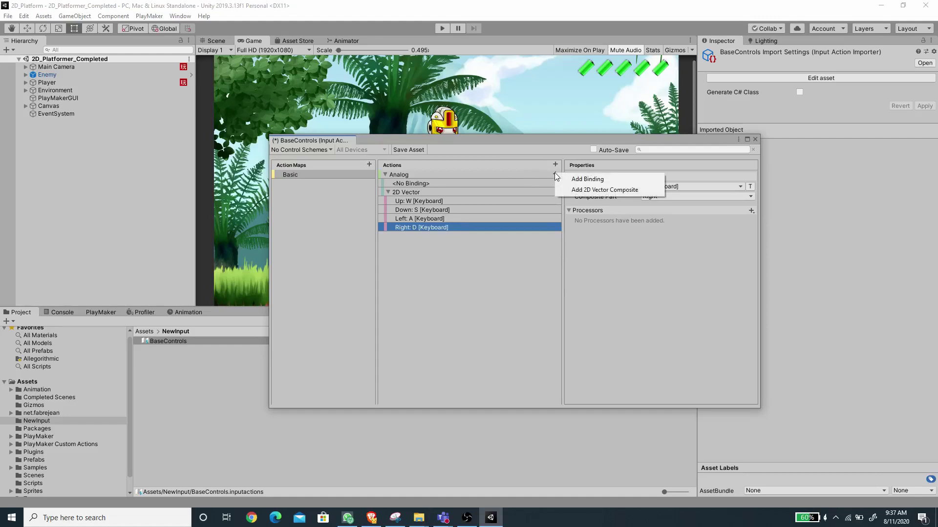
{"action": "left_click", "coordinate": [604, 190]}
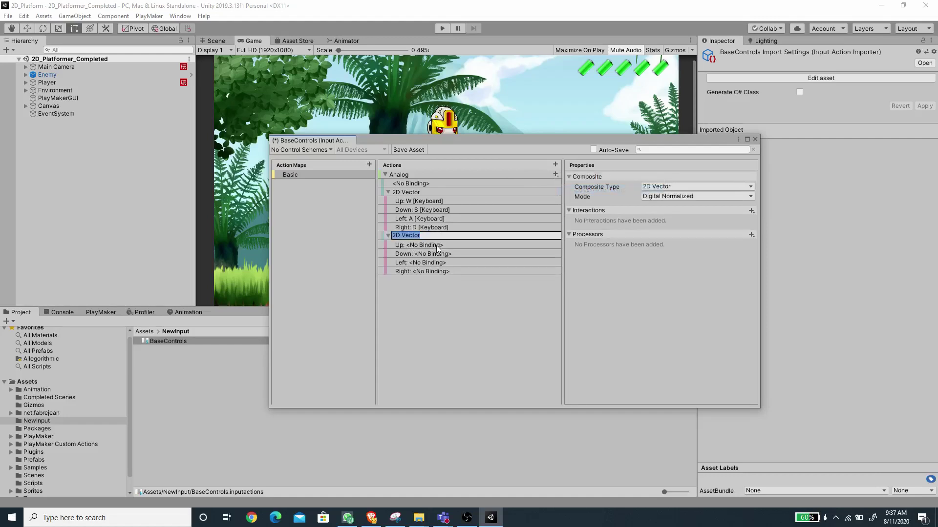
{"action": "left_click", "coordinate": [420, 245]}
{"action": "left_click", "coordinate": [652, 187]}
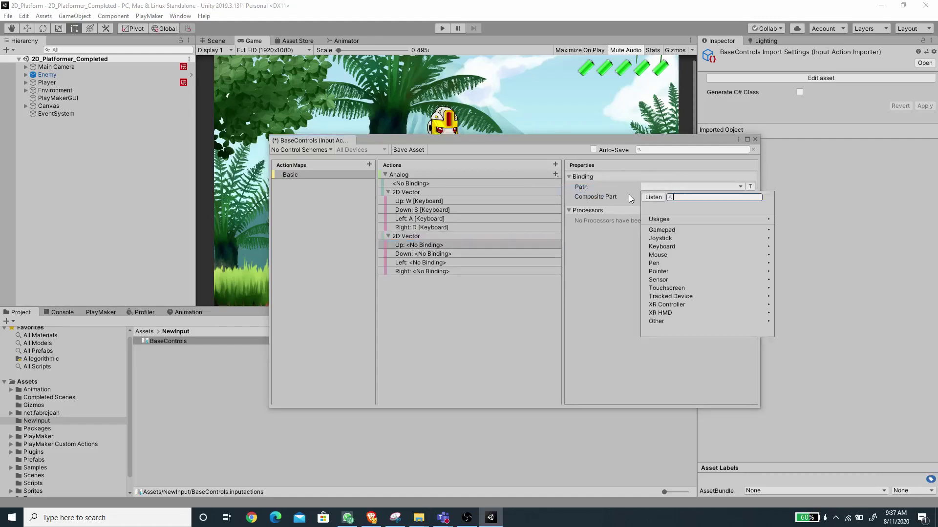
{"action": "left_click", "coordinate": [650, 198]}
{"action": "key", "text": "Up"}
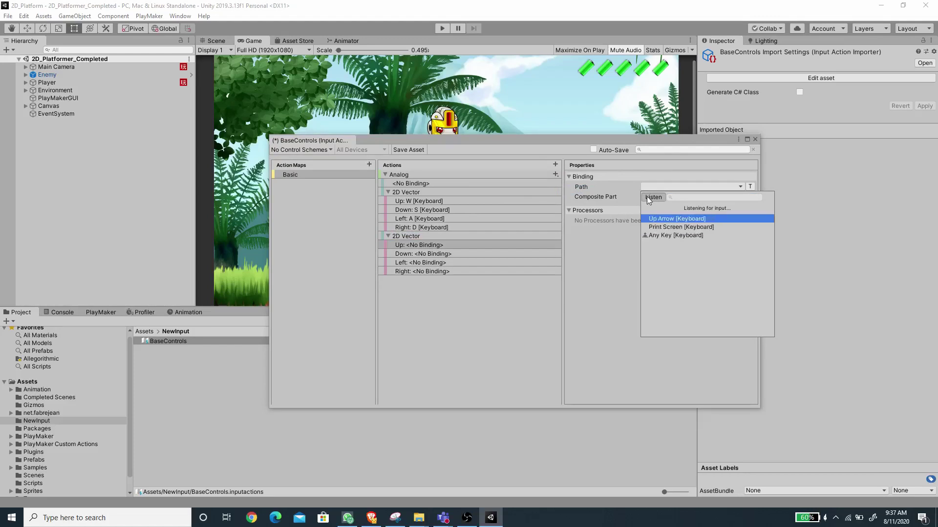
{"action": "left_click", "coordinate": [704, 215]}
{"action": "left_click", "coordinate": [420, 254]}
{"action": "left_click", "coordinate": [691, 187]}
{"action": "left_click", "coordinate": [653, 197]}
{"action": "key", "text": "Down"}
{"action": "left_click", "coordinate": [420, 262]}
{"action": "left_click", "coordinate": [657, 187]}
Bind the second composite's Left and Right parts to the Left/Right Arrow keys.
{"action": "left_click", "coordinate": [653, 197]}
{"action": "key", "text": "Left"}
{"action": "left_click", "coordinate": [704, 216]}
{"action": "left_click", "coordinate": [420, 271]}
{"action": "left_click", "coordinate": [691, 187]}
{"action": "left_click", "coordinate": [653, 197]}
{"action": "key", "text": "Right"}
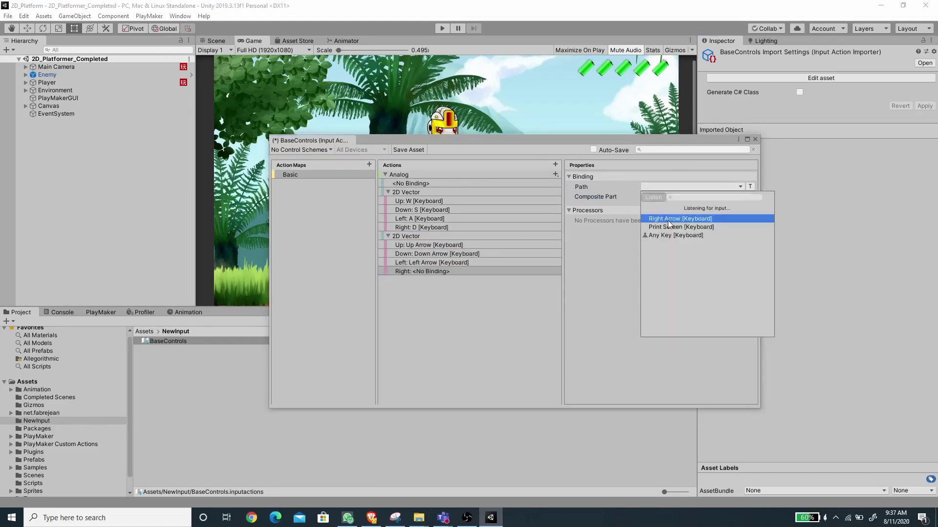
{"action": "left_click", "coordinate": [668, 217]}
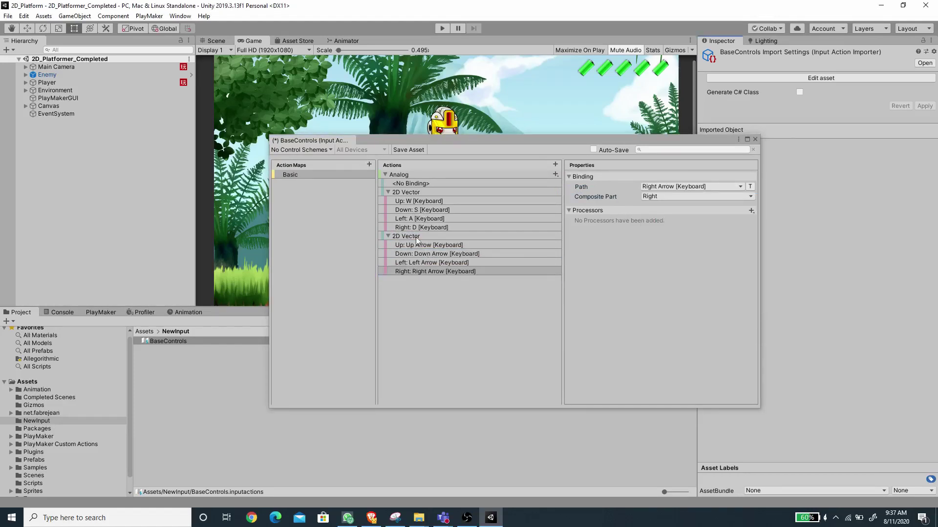
Bind Analog's plain binding to Left Stick [Gamepad] and collapse its bindings.
{"action": "left_click", "coordinate": [415, 183]}
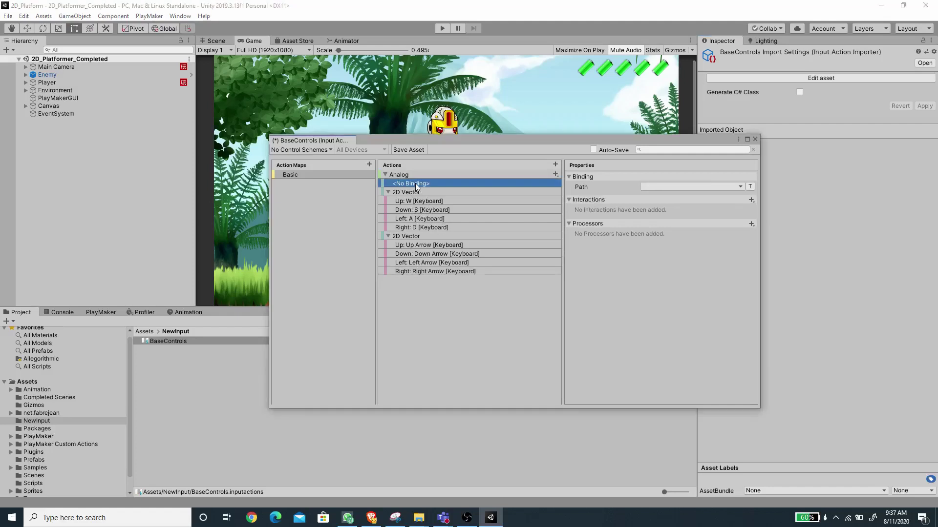
{"action": "left_click", "coordinate": [740, 187]}
{"action": "left_click", "coordinate": [679, 227]}
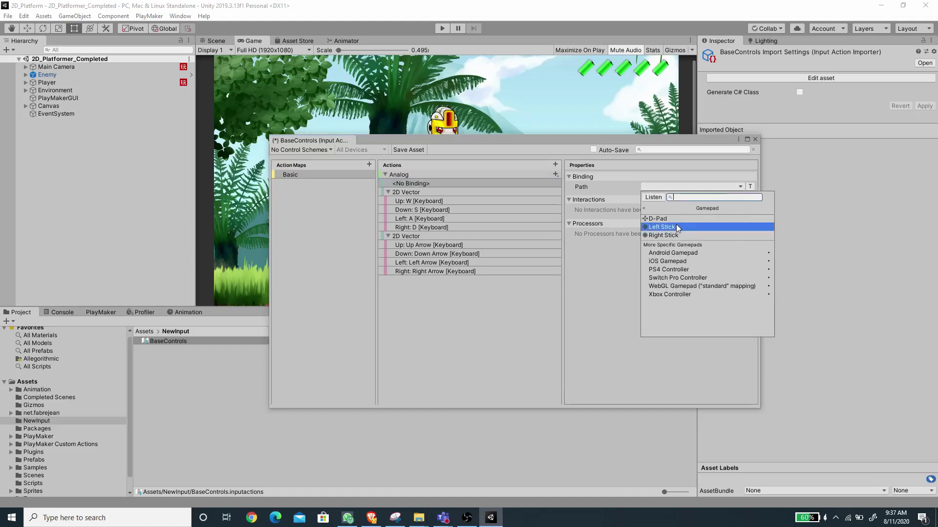
{"action": "left_click", "coordinate": [674, 227]}
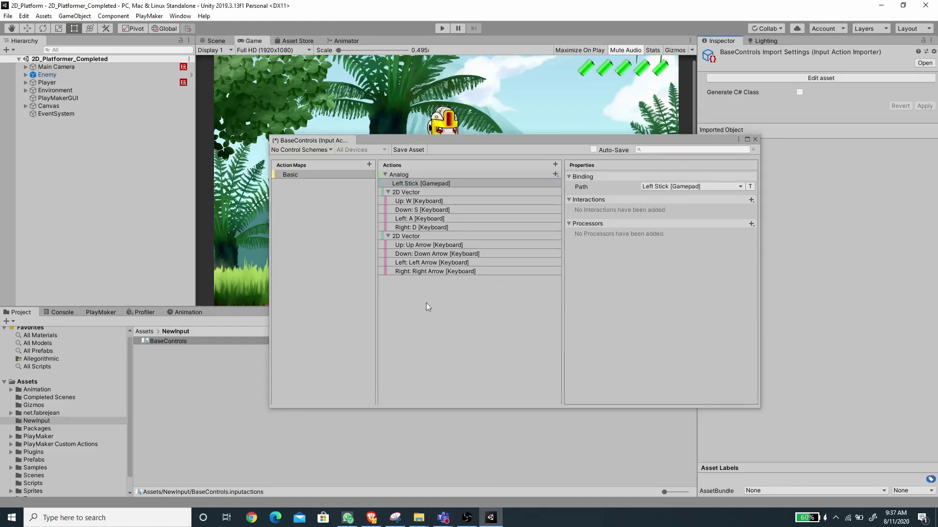
{"action": "left_click", "coordinate": [422, 175]}
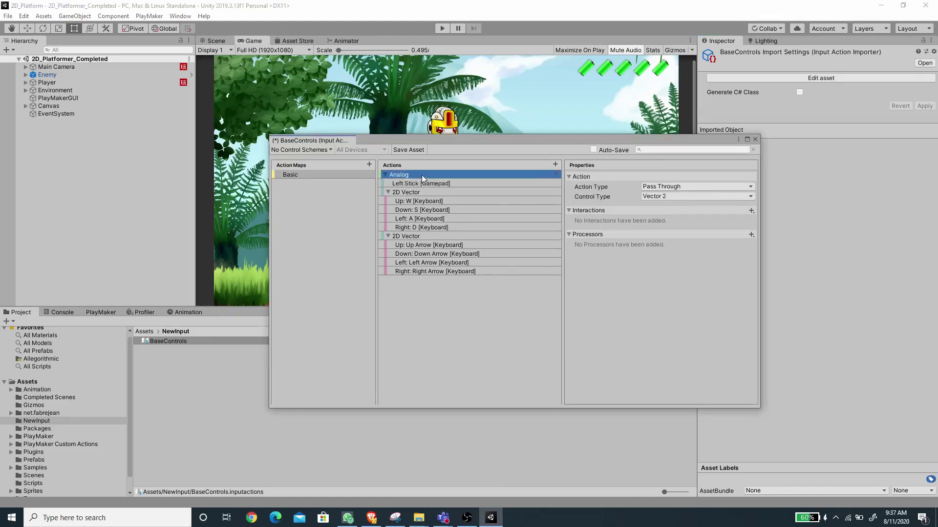
{"action": "left_click", "coordinate": [385, 175]}
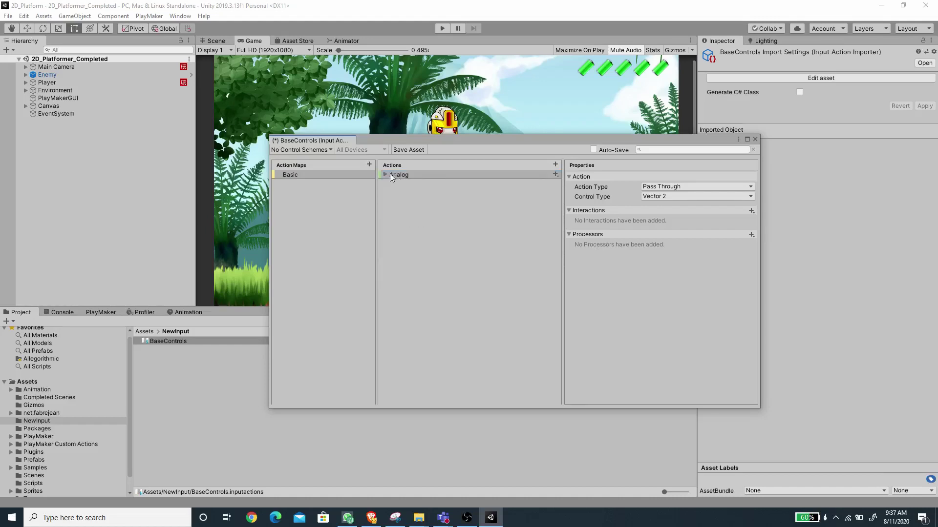
Add a Fire action bound to Left Control [Keyboard].
{"action": "left_click", "coordinate": [555, 165]}
{"action": "type", "text": "Fire"}
{"action": "key", "text": "Return"}
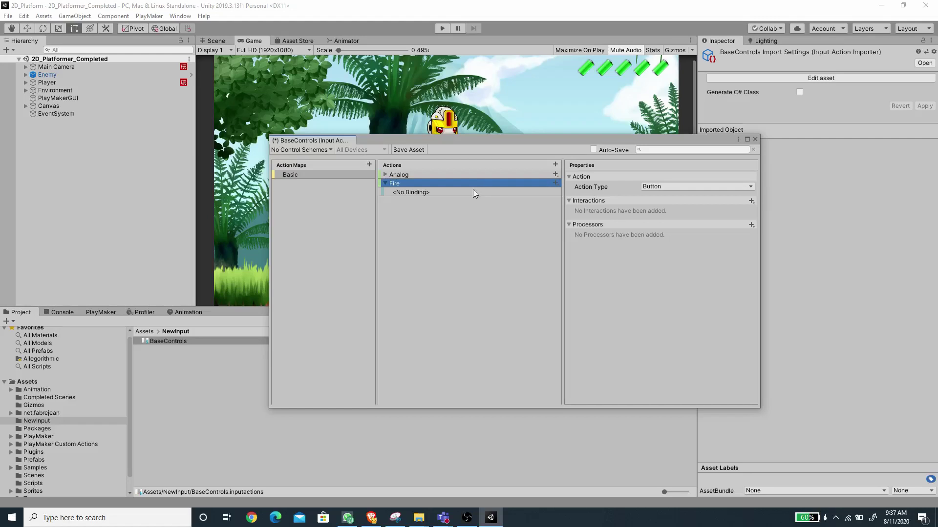
{"action": "left_click", "coordinate": [457, 193]}
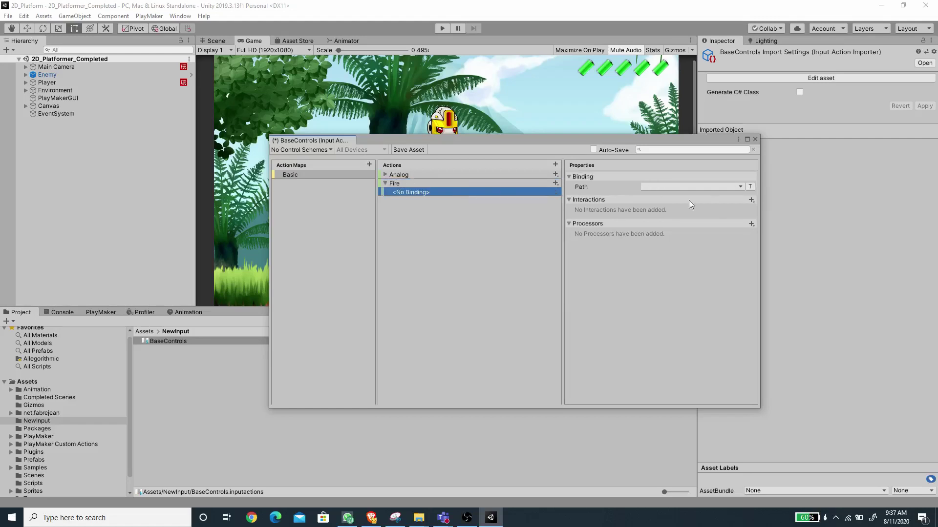
{"action": "left_click", "coordinate": [710, 187]}
{"action": "left_click", "coordinate": [651, 198]}
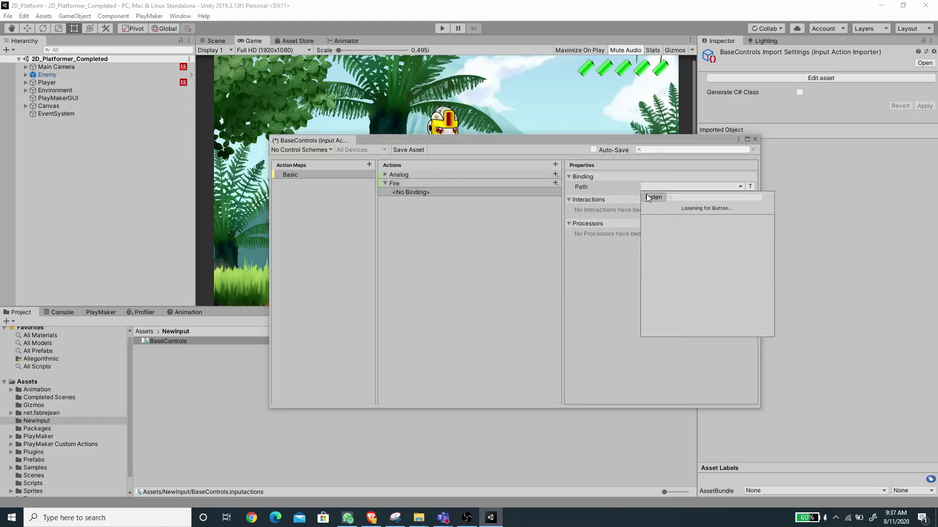
{"action": "key", "text": "ctrl"}
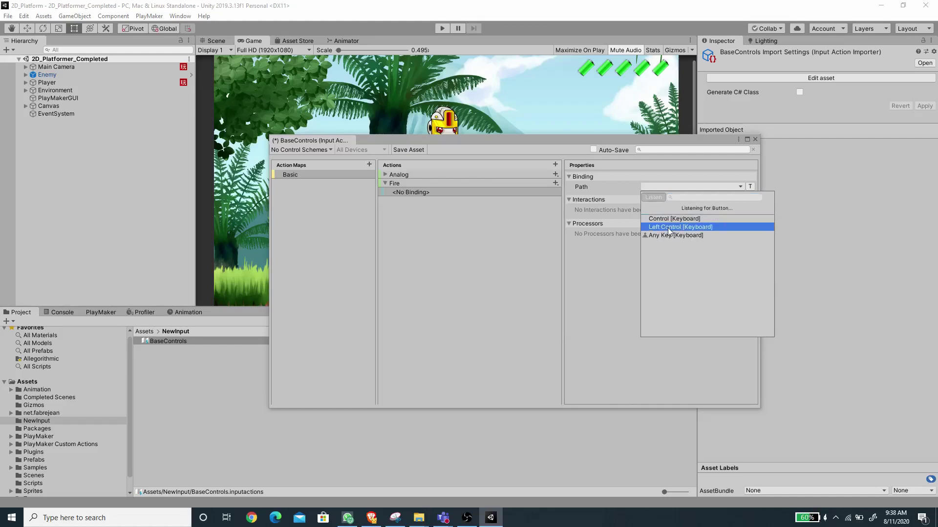
{"action": "left_click", "coordinate": [667, 228]}
Give Fire a second binding to Button East [Gamepad].
{"action": "left_click", "coordinate": [554, 183]}
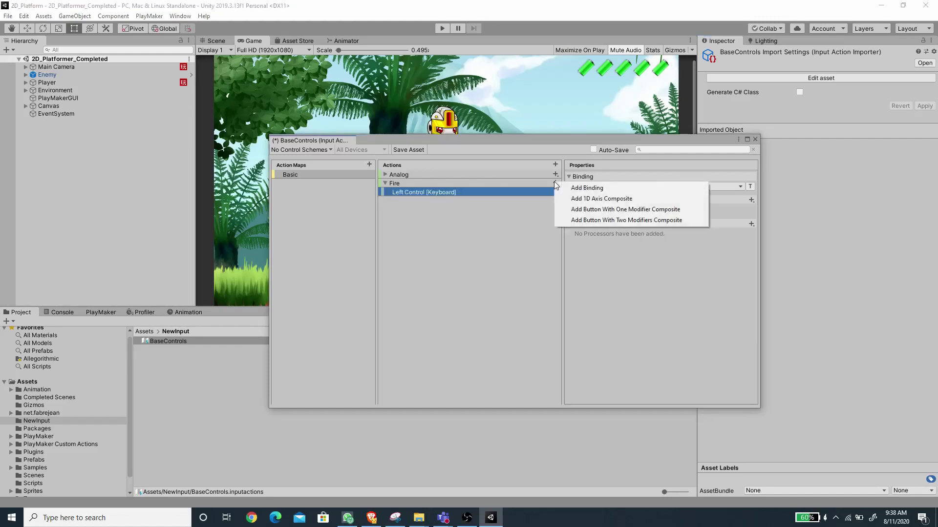
{"action": "left_click", "coordinate": [577, 188]}
{"action": "left_click", "coordinate": [649, 187]}
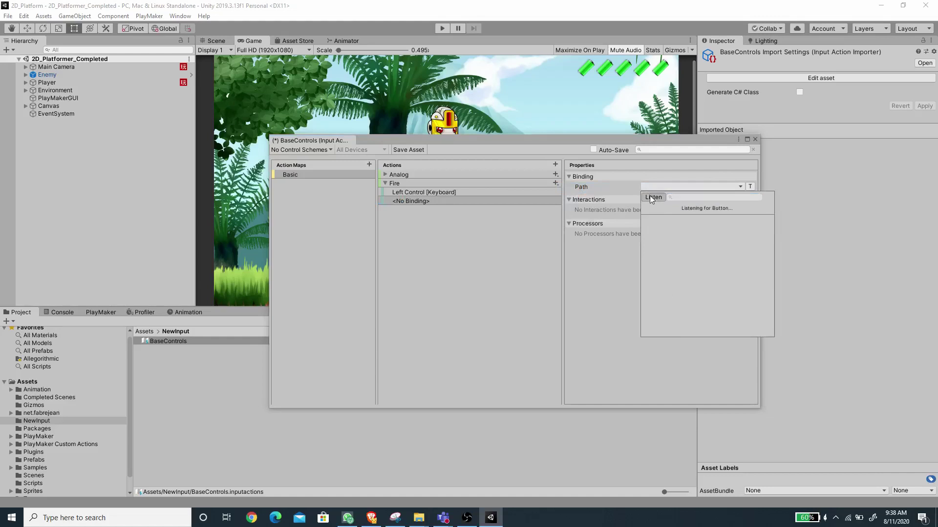
{"action": "left_click", "coordinate": [671, 229]}
{"action": "scroll", "coordinate": [672, 246], "scroll_direction": "up", "scroll_amount": 2}
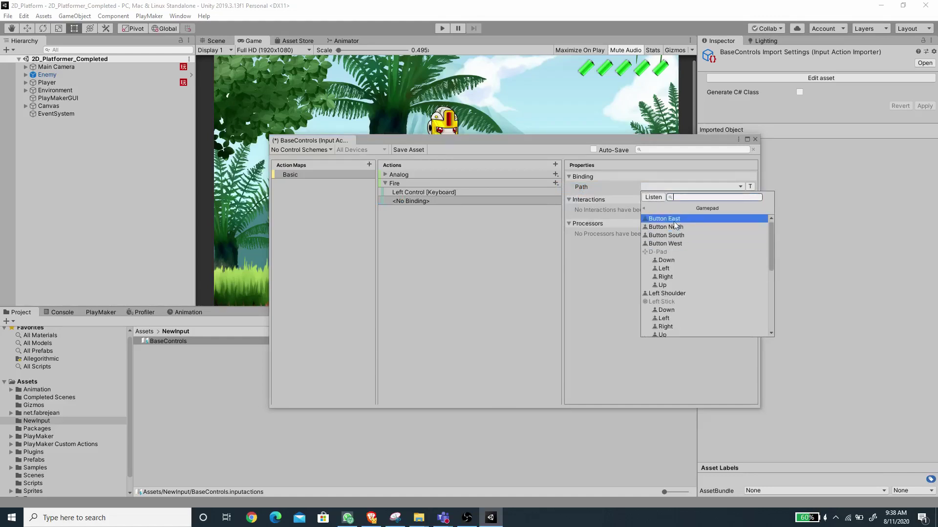
{"action": "left_click", "coordinate": [672, 219]}
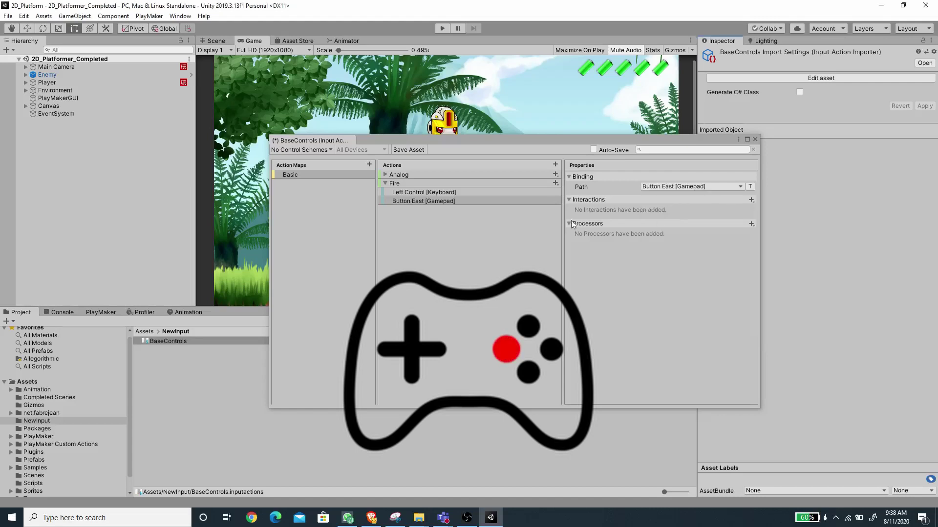
Add a Jump action bound to Space [Keyboard].
{"action": "left_click", "coordinate": [555, 164]}
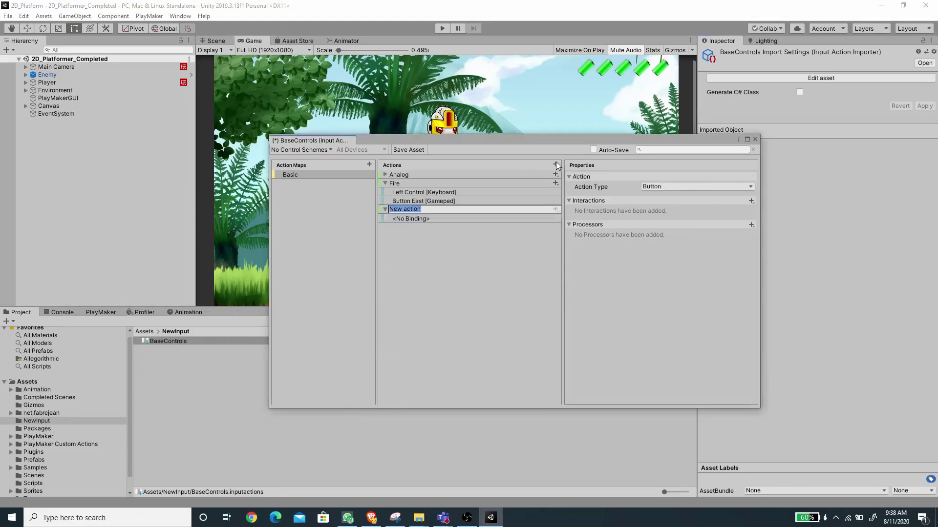
{"action": "type", "text": "Jump"}
{"action": "key", "text": "Return"}
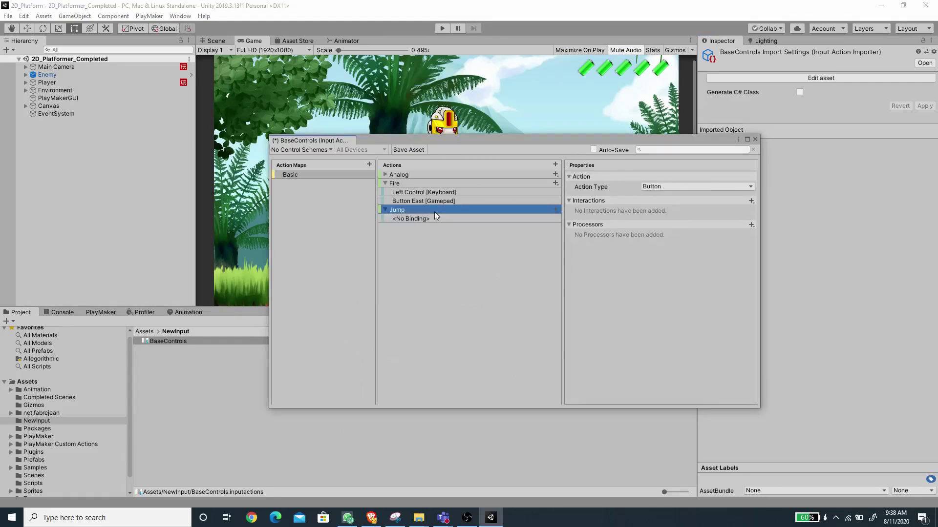
{"action": "key", "text": "Down"}
{"action": "left_click", "coordinate": [679, 186]}
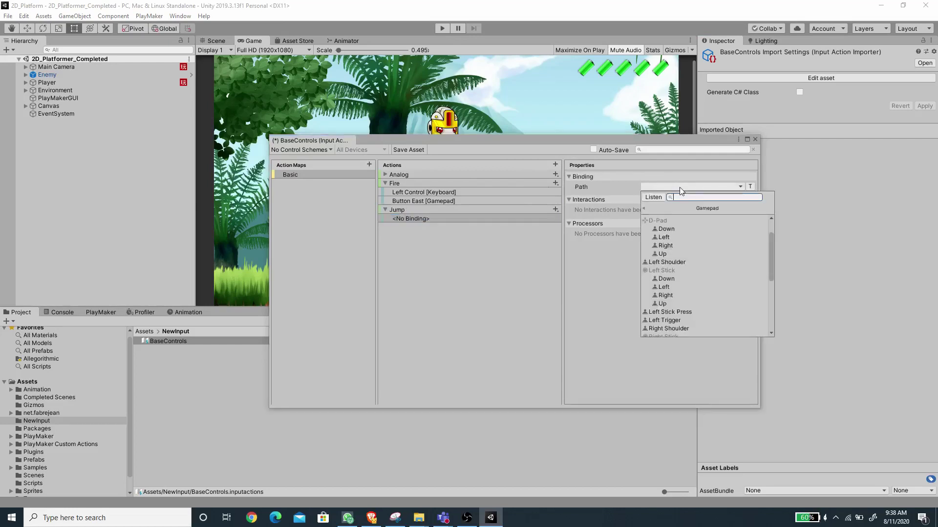
{"action": "left_click", "coordinate": [653, 197]}
{"action": "key", "text": "space"}
{"action": "left_click", "coordinate": [660, 218]}
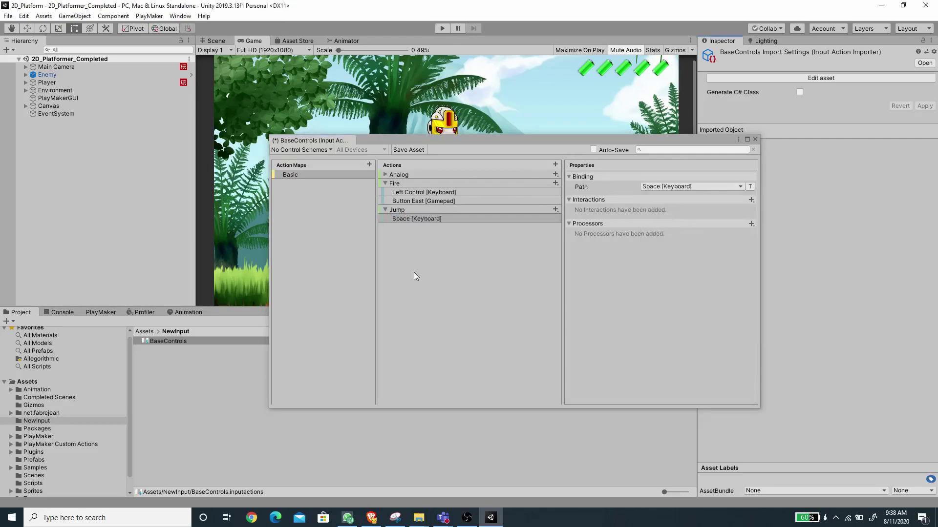
Give Jump a second binding to Button South [Gamepad], then collapse the Jump and Fire bindings.
{"action": "left_click", "coordinate": [555, 209]}
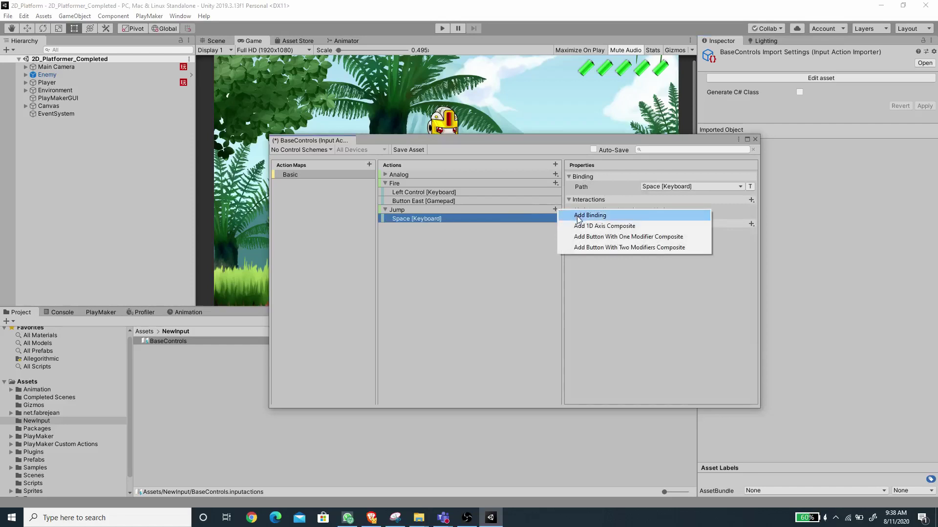
{"action": "left_click", "coordinate": [580, 216]}
{"action": "left_click", "coordinate": [663, 186]}
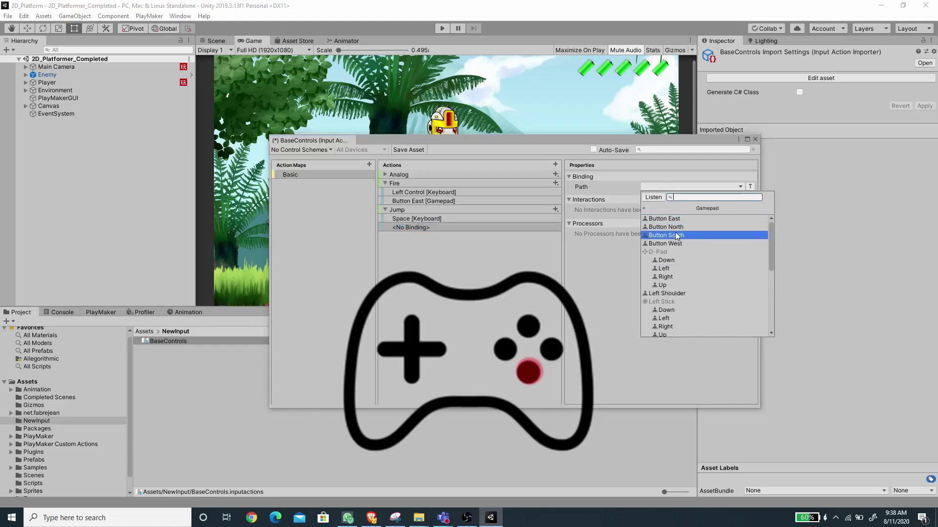
{"action": "left_click", "coordinate": [675, 233]}
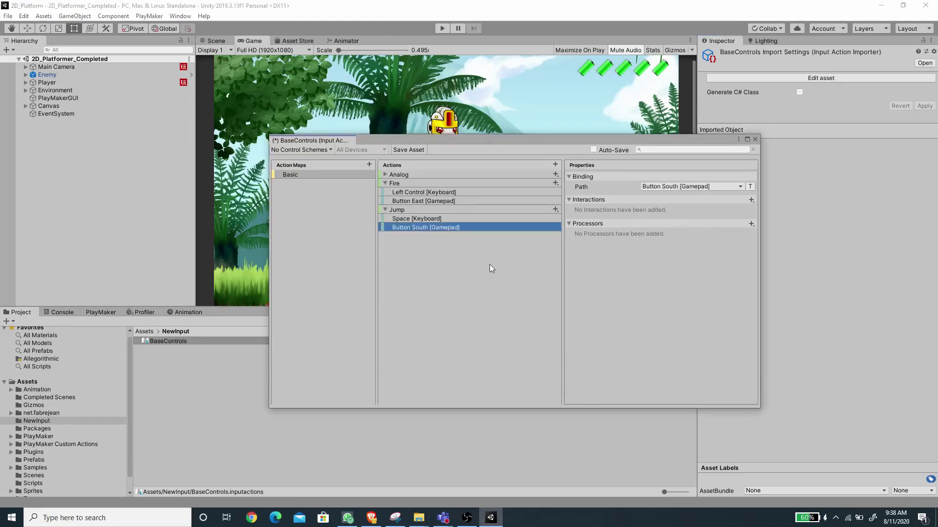
{"action": "left_click", "coordinate": [385, 210]}
{"action": "left_click", "coordinate": [386, 183]}
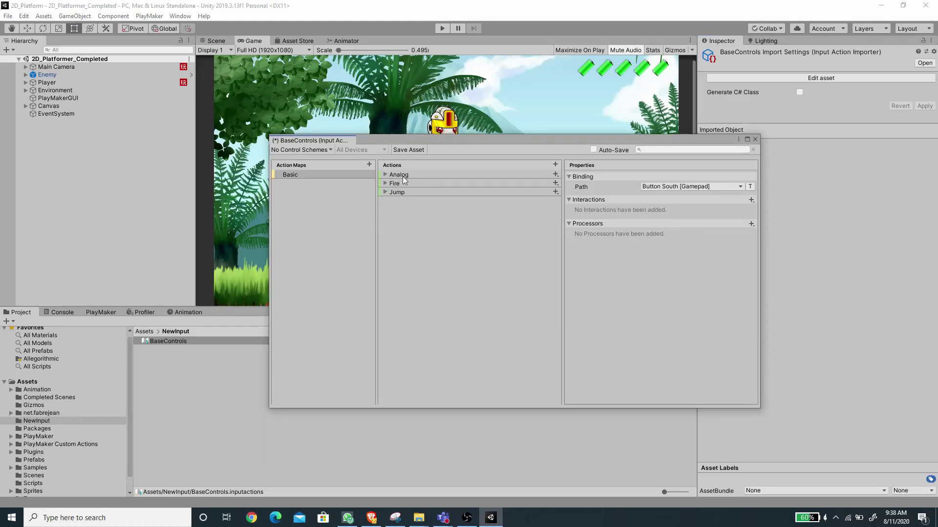
Open DefaultInputActions from Packages > Input System > InputSystem > Plugins > PlayerInput in the actions editor.
{"action": "left_click", "coordinate": [462, 173]}
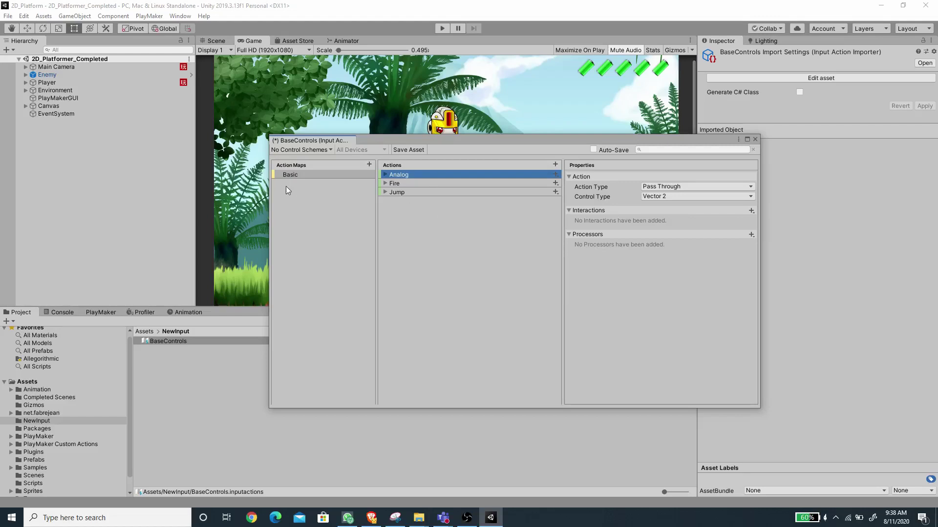
{"action": "scroll", "coordinate": [71, 461], "scroll_direction": "down", "scroll_amount": 1}
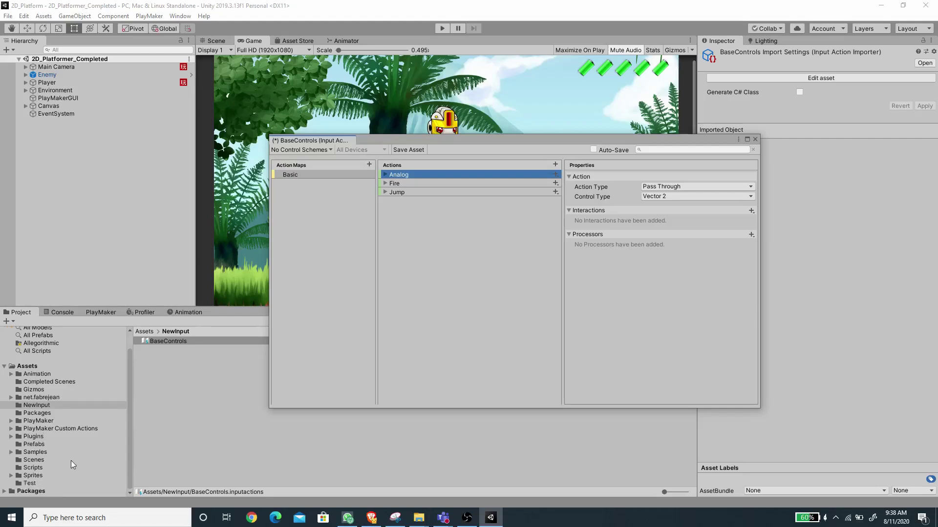
{"action": "left_click", "coordinate": [40, 491]}
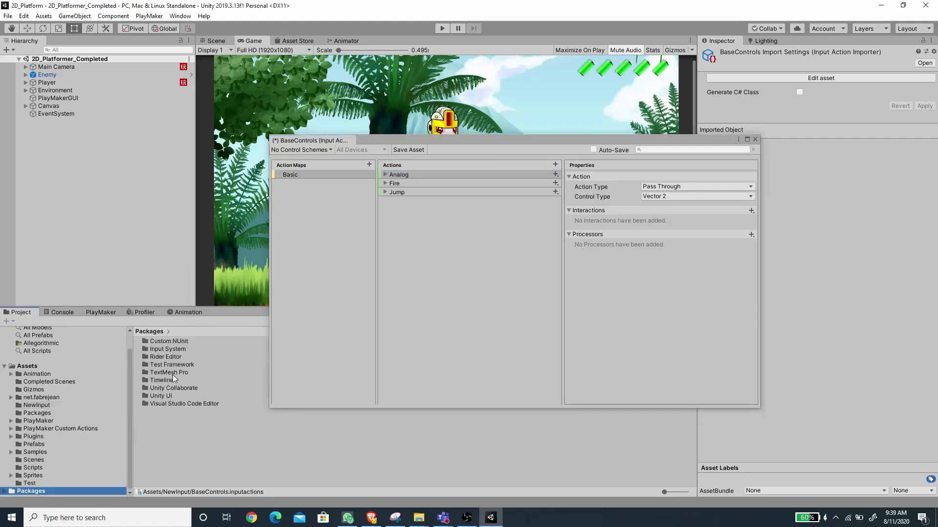
{"action": "double_click", "coordinate": [168, 349]}
{"action": "double_click", "coordinate": [176, 350]}
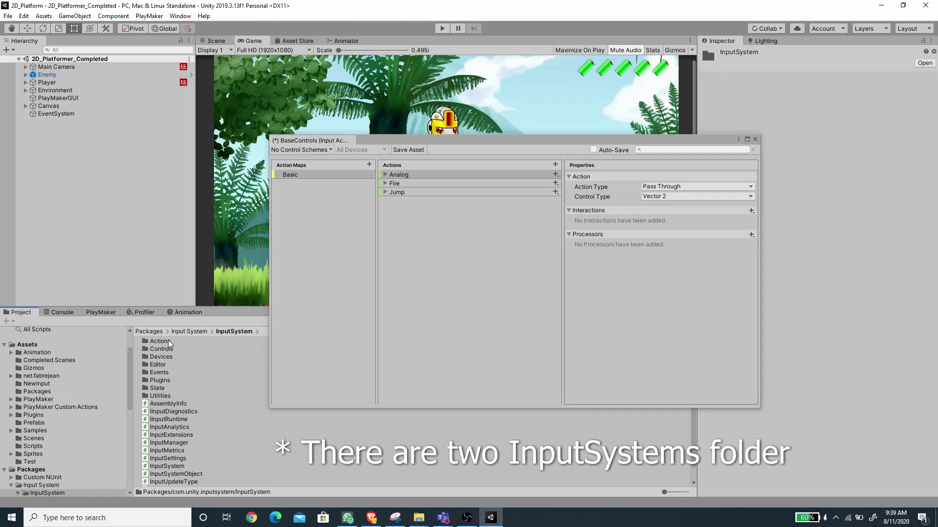
{"action": "double_click", "coordinate": [159, 381]}
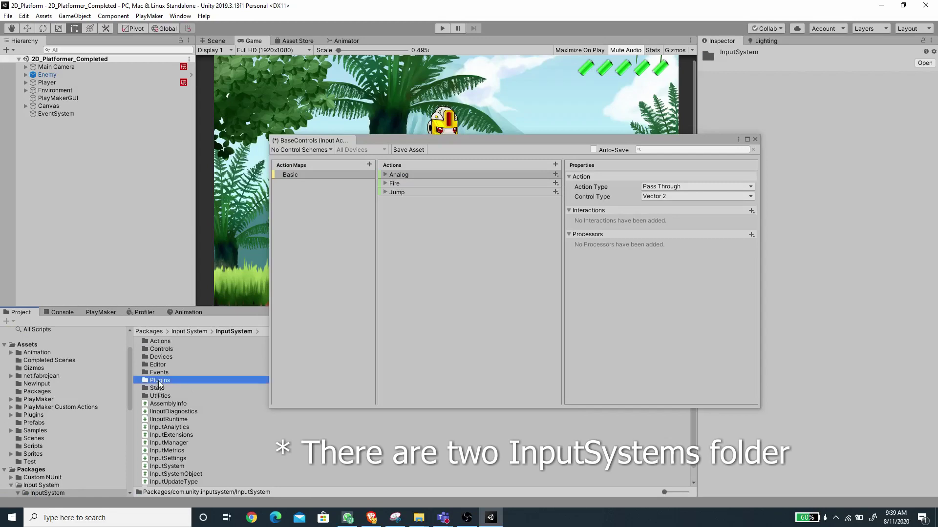
{"action": "double_click", "coordinate": [166, 396]}
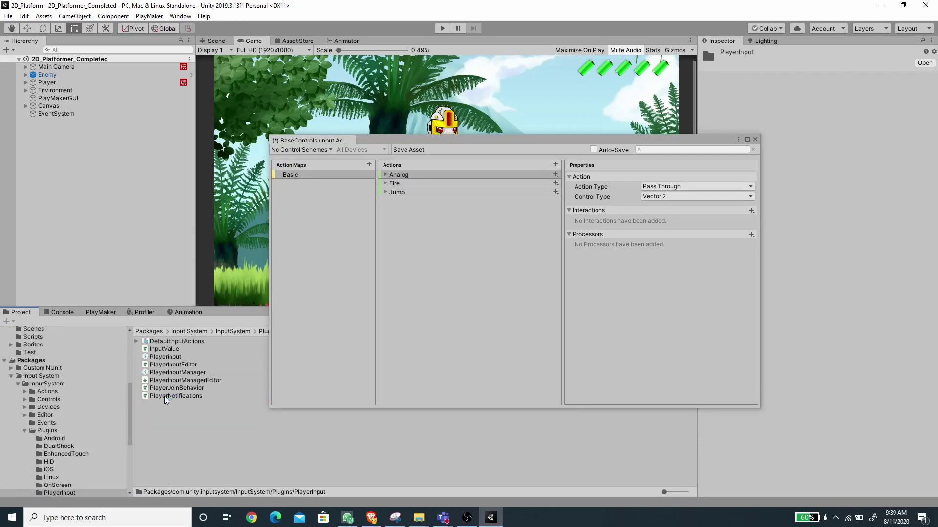
{"action": "left_click", "coordinate": [176, 342]}
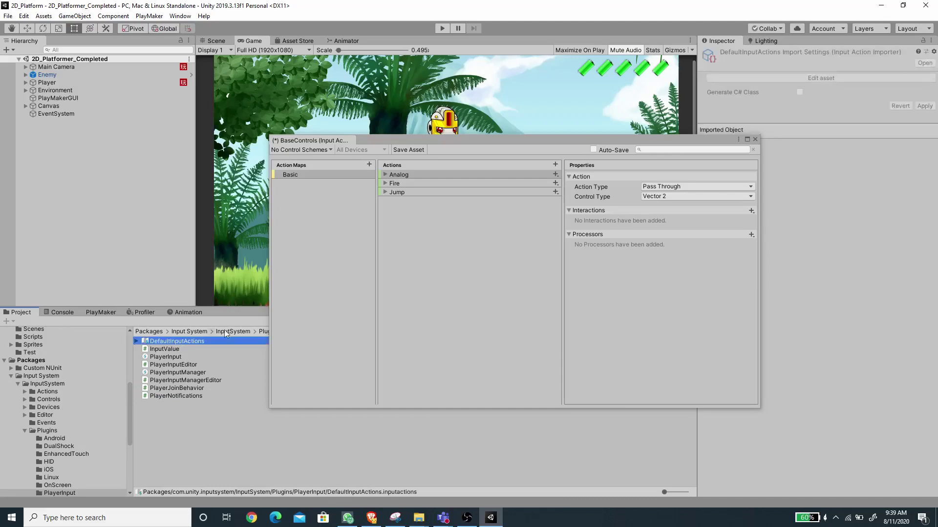
{"action": "double_click", "coordinate": [183, 341]}
{"action": "left_click_drag", "start_coordinate": [382, 146], "coordinate": [188, 345]}
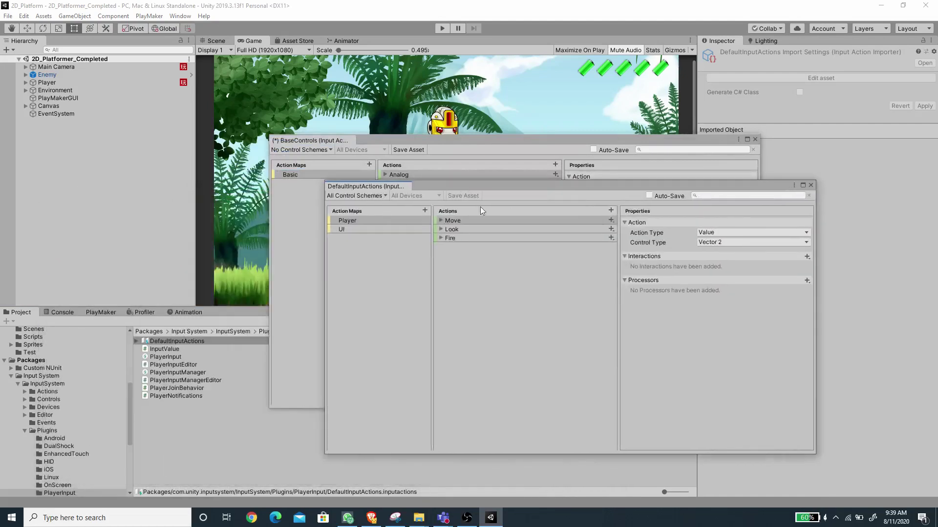
Copy the UI action map from DefaultInputActions and paste it into BaseControls.
{"action": "left_click_drag", "start_coordinate": [505, 186], "coordinate": [224, 192]}
{"action": "left_click", "coordinate": [66, 236]}
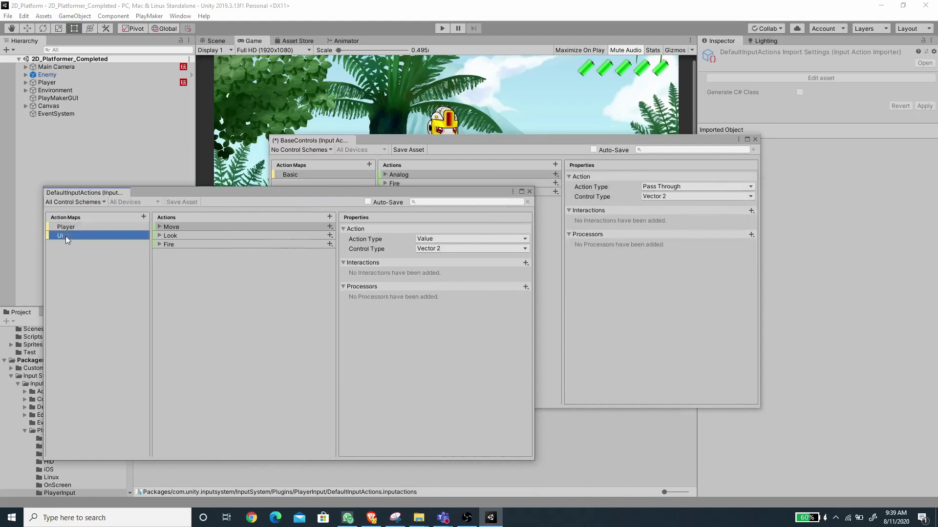
{"action": "right_click", "coordinate": [66, 236]}
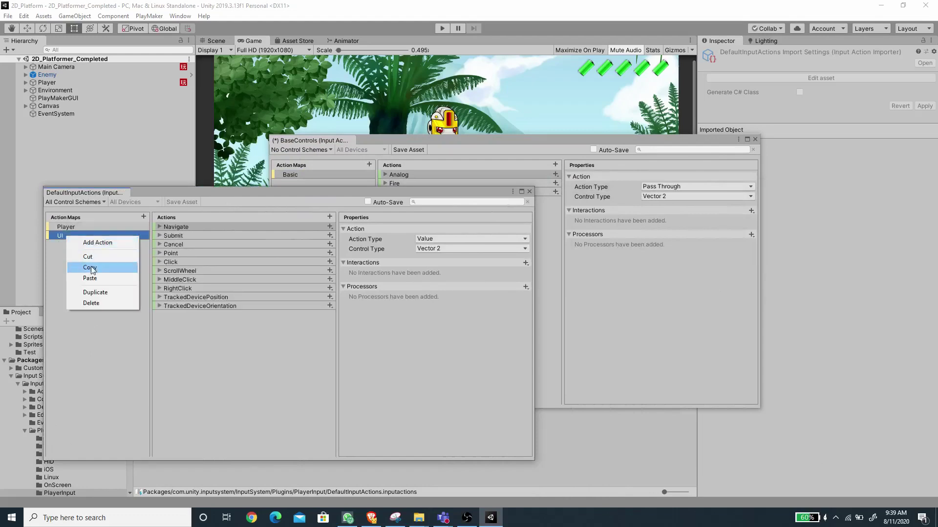
{"action": "left_click", "coordinate": [93, 268]}
{"action": "left_click", "coordinate": [335, 140]}
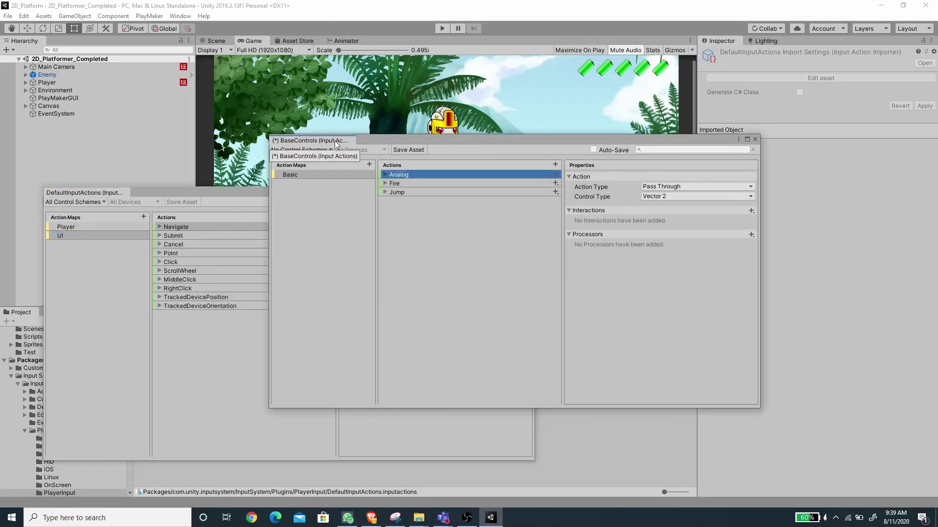
{"action": "right_click", "coordinate": [304, 172]}
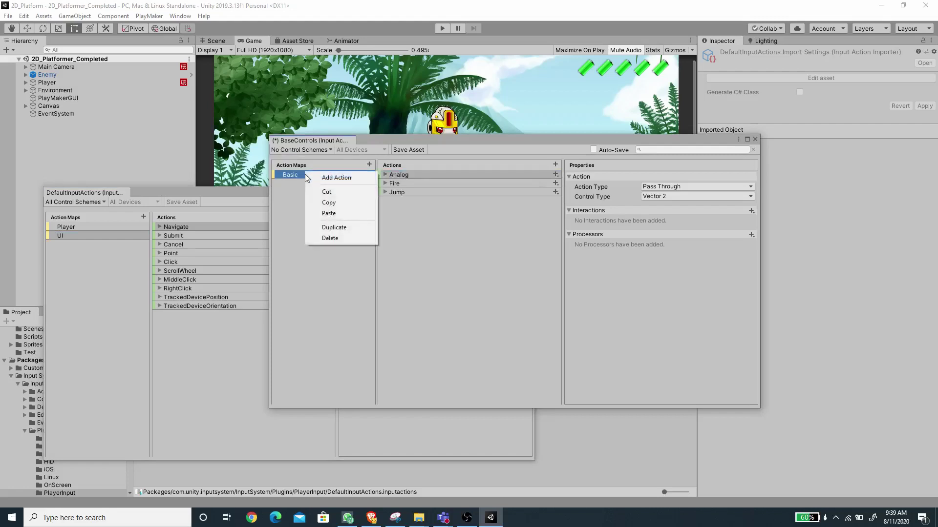
{"action": "left_click", "coordinate": [345, 213]}
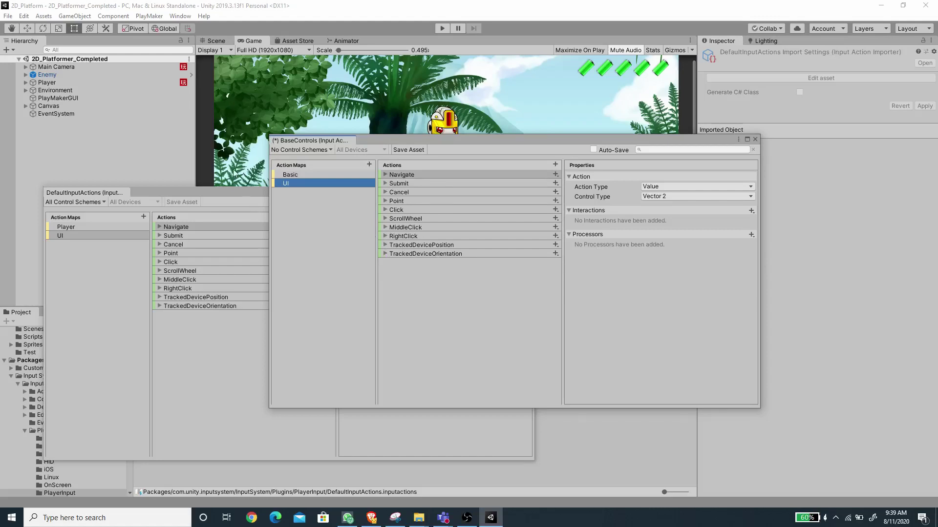
Close the DefaultInputActions editor and save the BaseControls asset.
{"action": "left_click", "coordinate": [216, 192]}
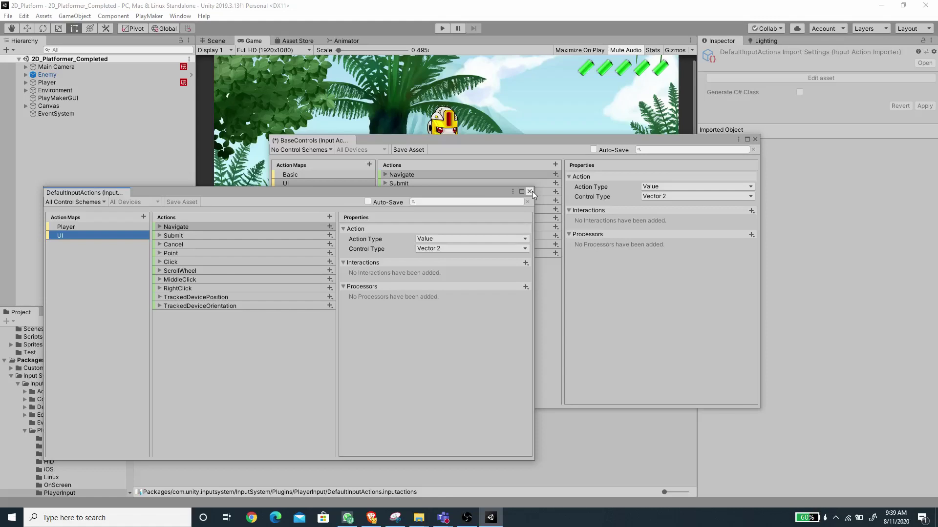
{"action": "left_click", "coordinate": [530, 192]}
{"action": "left_click", "coordinate": [405, 149]}
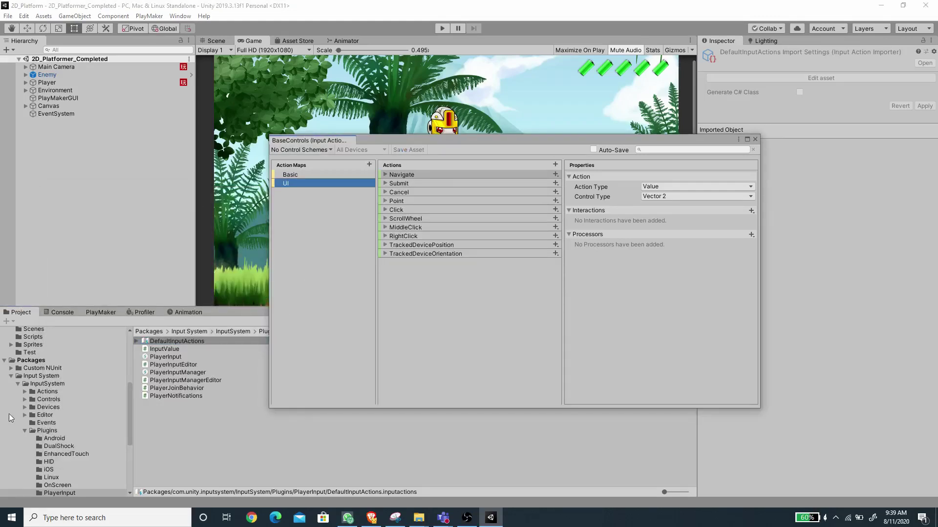
Close the BaseControls input actions editor window.
{"action": "left_click", "coordinate": [4, 361]}
{"action": "left_click", "coordinate": [39, 405]}
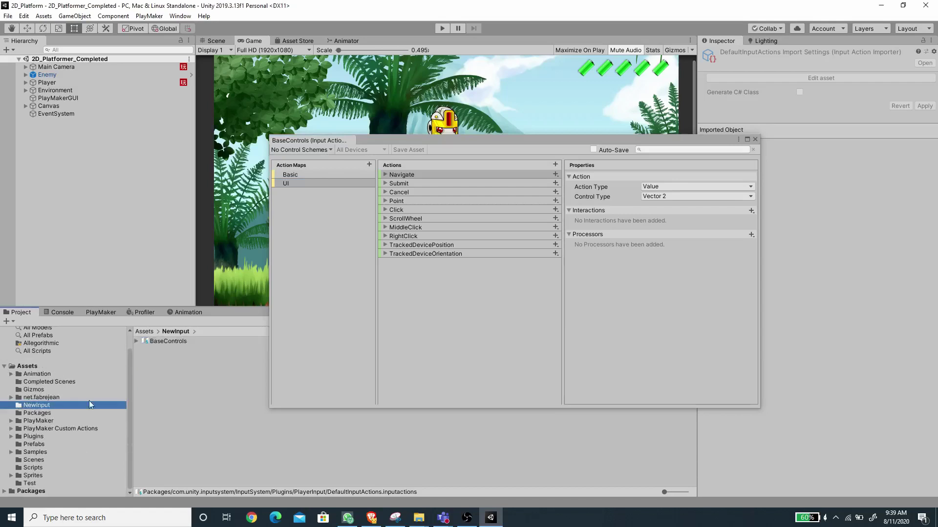
{"action": "left_click_drag", "start_coordinate": [397, 143], "coordinate": [370, 139]}
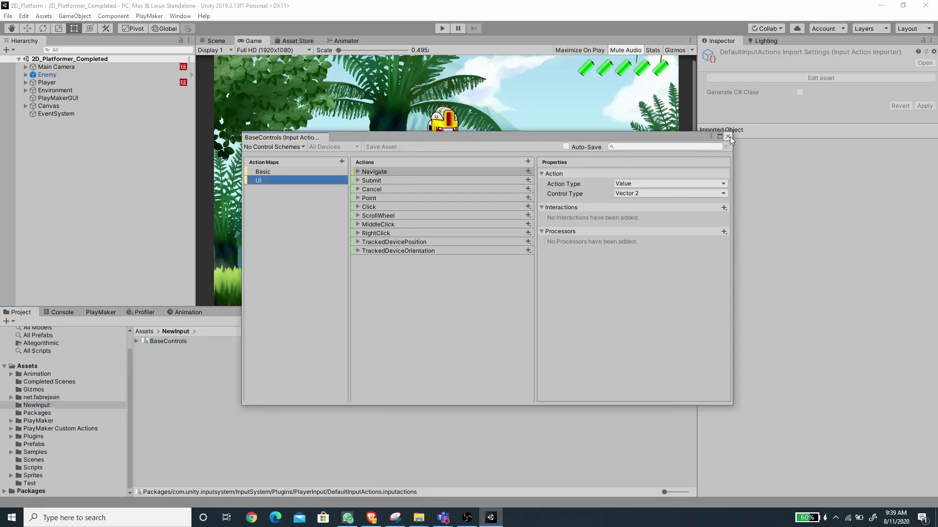
{"action": "left_click", "coordinate": [727, 136]}
Enable Generate C# Class on the BaseControls asset and apply it.
{"action": "left_click", "coordinate": [168, 342]}
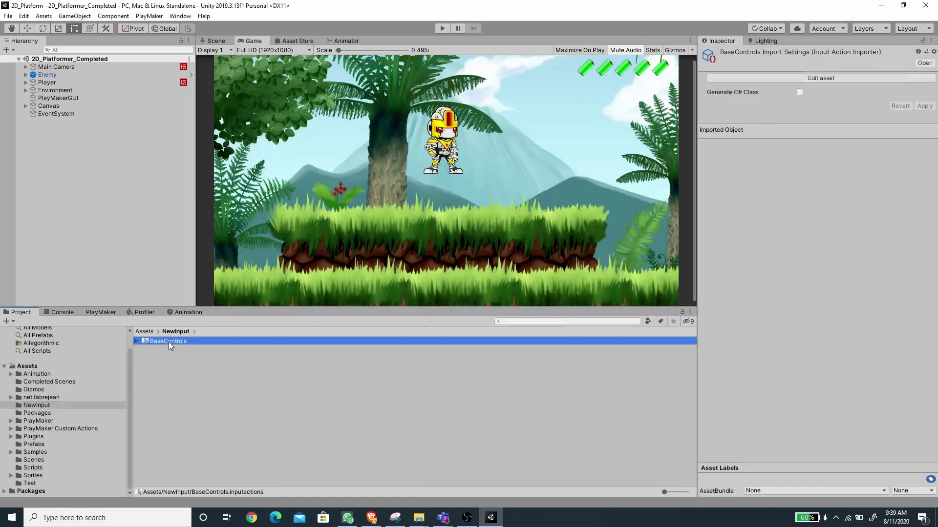
{"action": "left_click", "coordinate": [799, 92]}
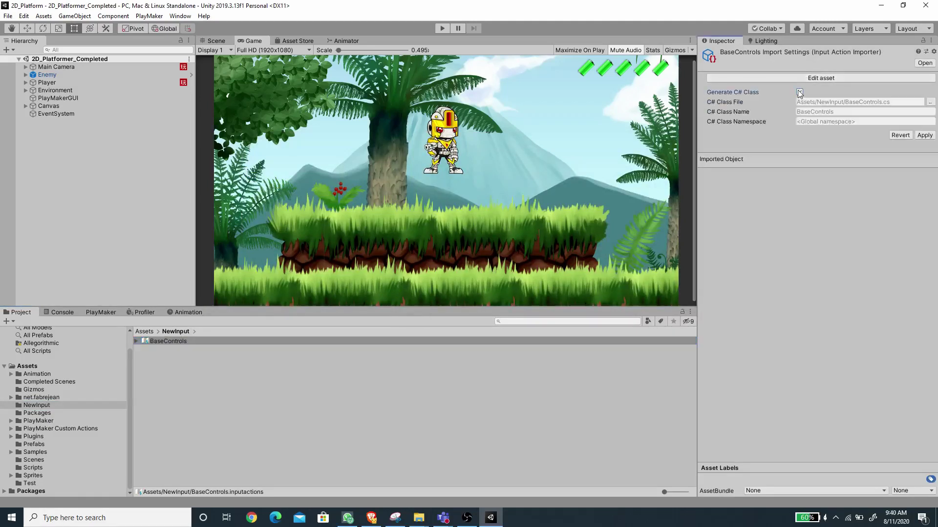
{"action": "left_click", "coordinate": [924, 135]}
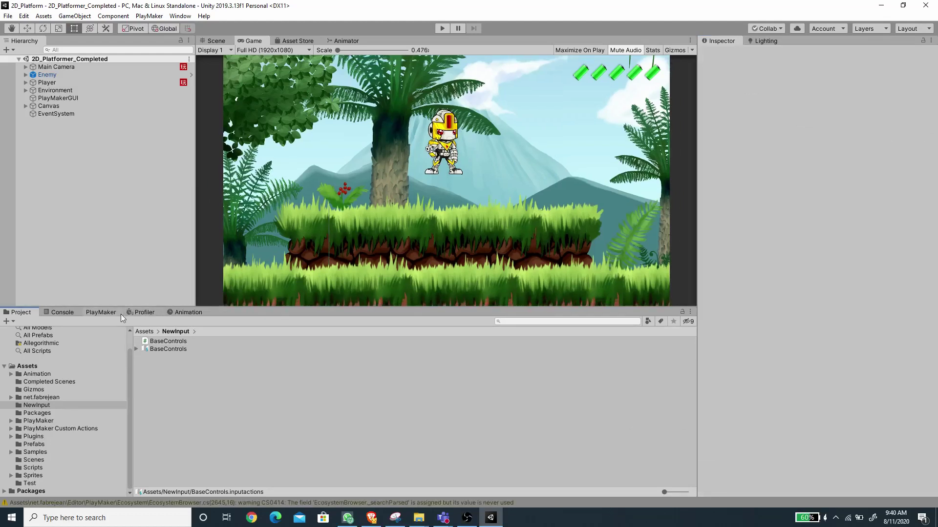
Check the InputSystemActions.unitypackage attachment on the PlayMaker forum thread, then return to Unity.
{"action": "left_click", "coordinate": [59, 83]}
{"action": "left_click", "coordinate": [73, 198]}
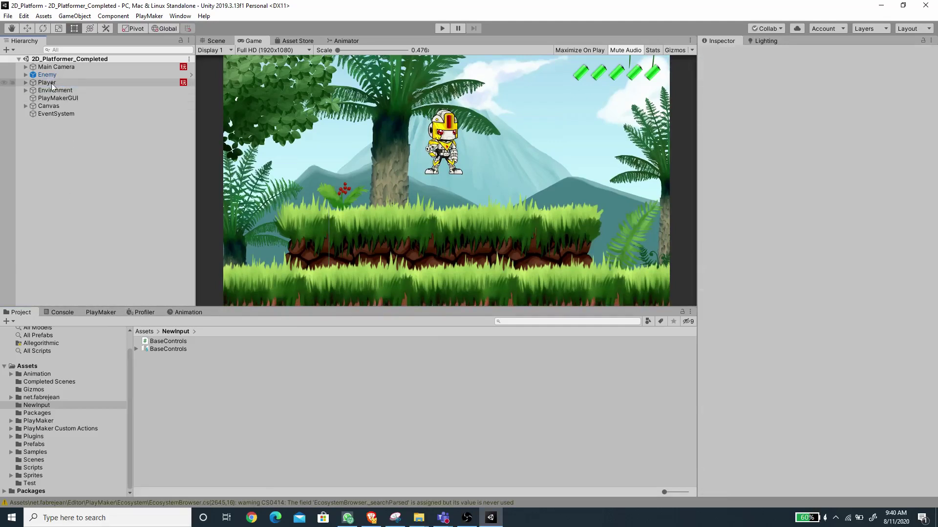
{"action": "left_click", "coordinate": [372, 517]}
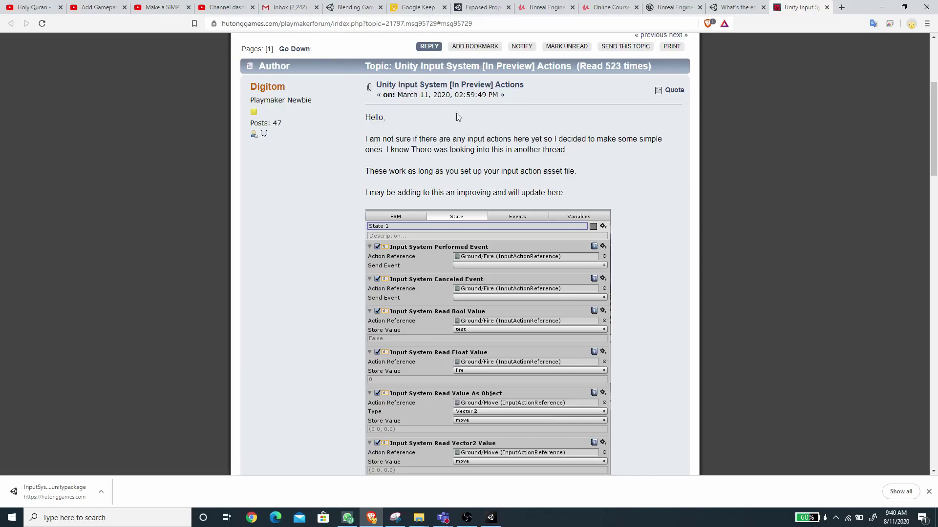
{"action": "scroll", "coordinate": [458, 117], "scroll_direction": "down", "scroll_amount": 7}
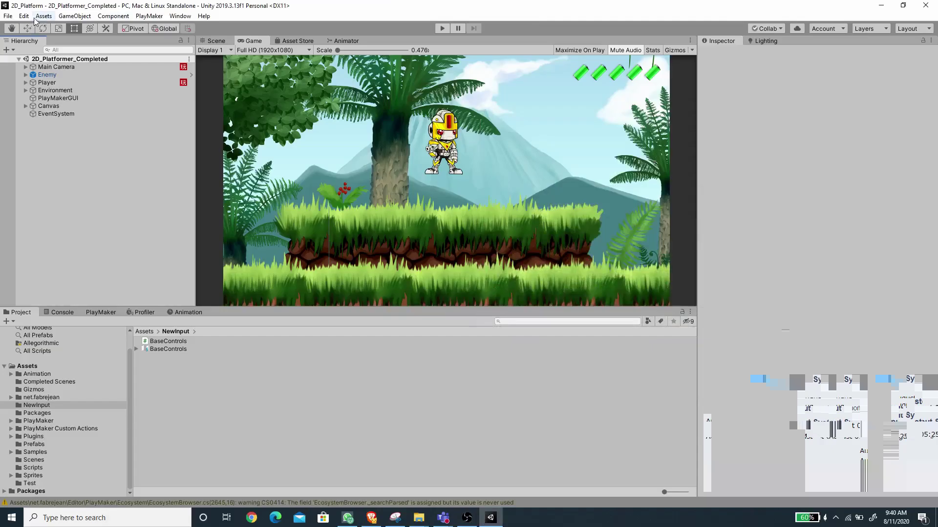
{"action": "left_click", "coordinate": [42, 17]}
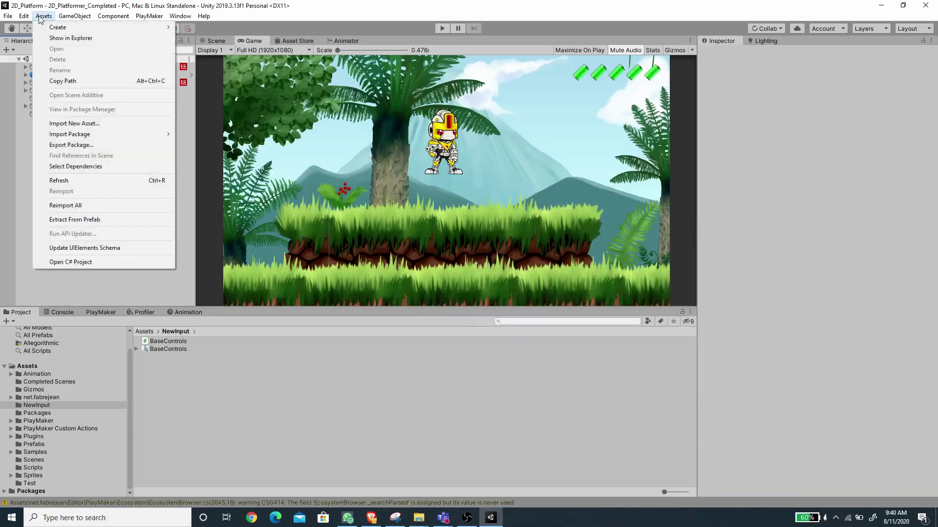
Import InputSystemActions.unitypackage as a custom package, then show the PlayMaker editor.
{"action": "mouse_move", "coordinate": [98, 134]}
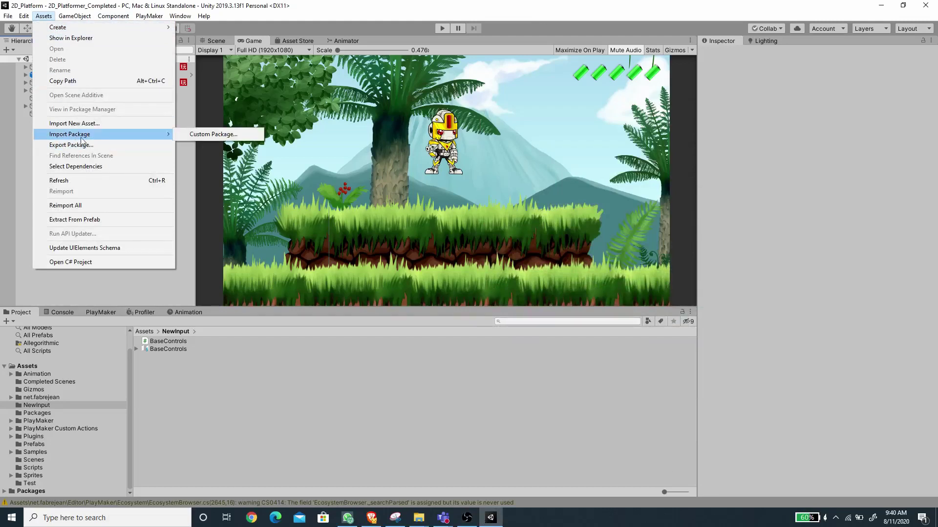
{"action": "left_click", "coordinate": [206, 135]}
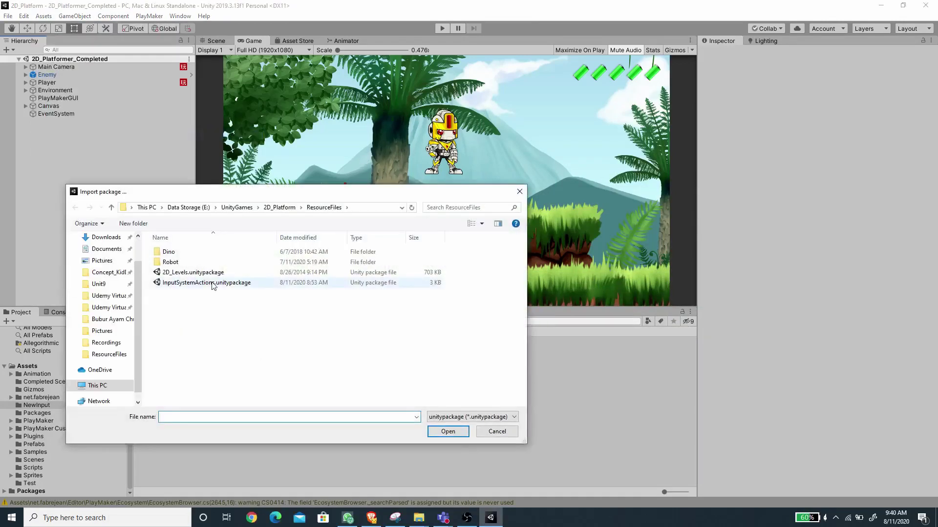
{"action": "left_click", "coordinate": [210, 284]}
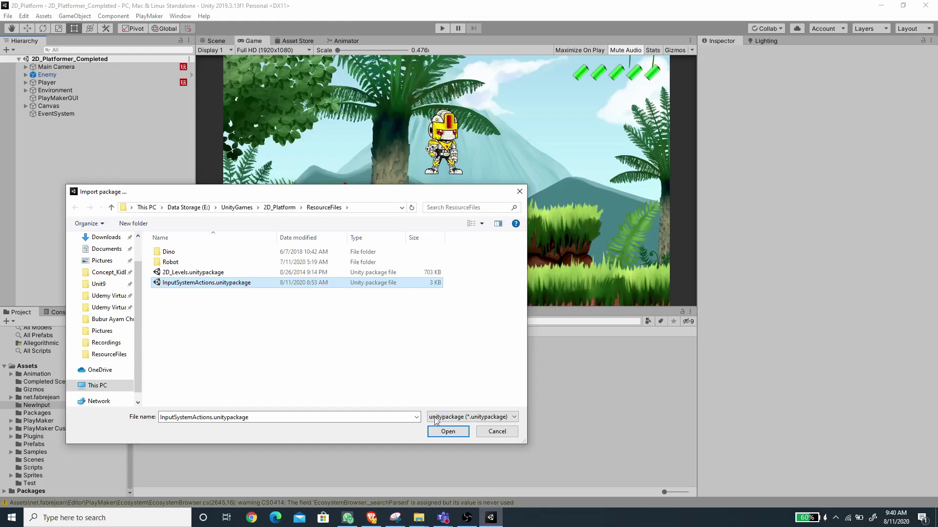
{"action": "left_click", "coordinate": [442, 432]}
{"action": "left_click", "coordinate": [491, 421]}
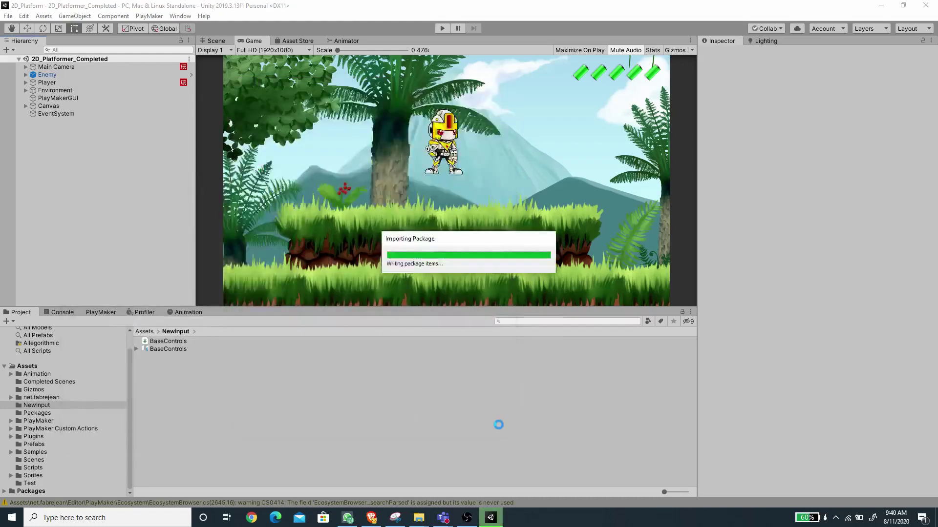
{"action": "left_click", "coordinate": [101, 313]}
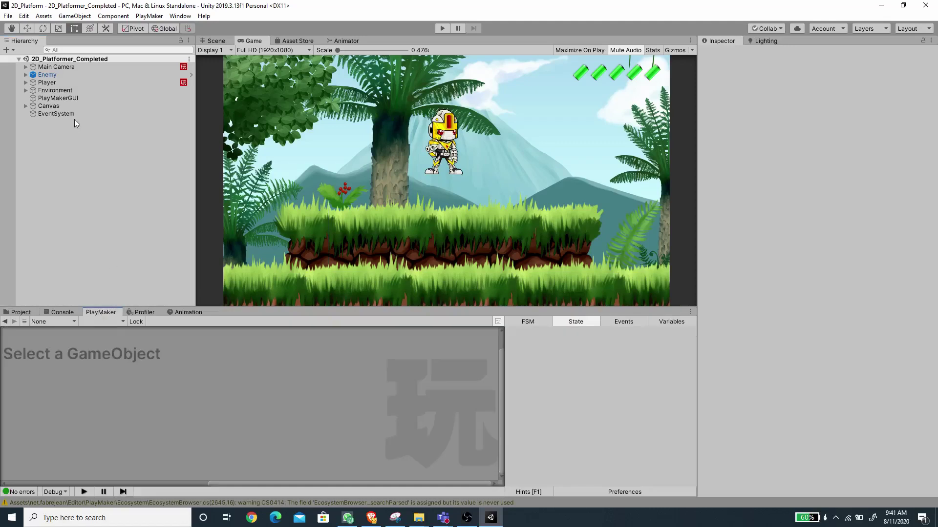
Disable the Get Axis action in the Player's Moving state.
{"action": "left_click", "coordinate": [48, 82]}
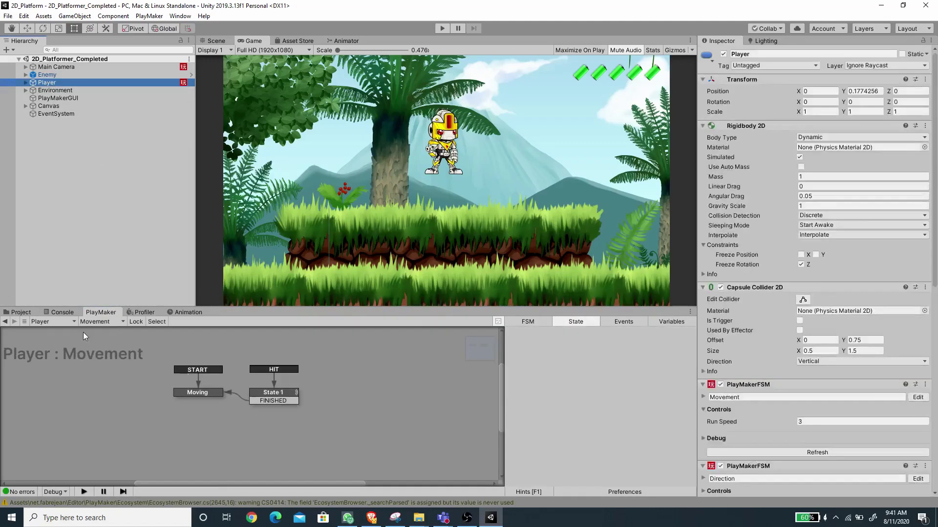
{"action": "left_click", "coordinate": [209, 392]}
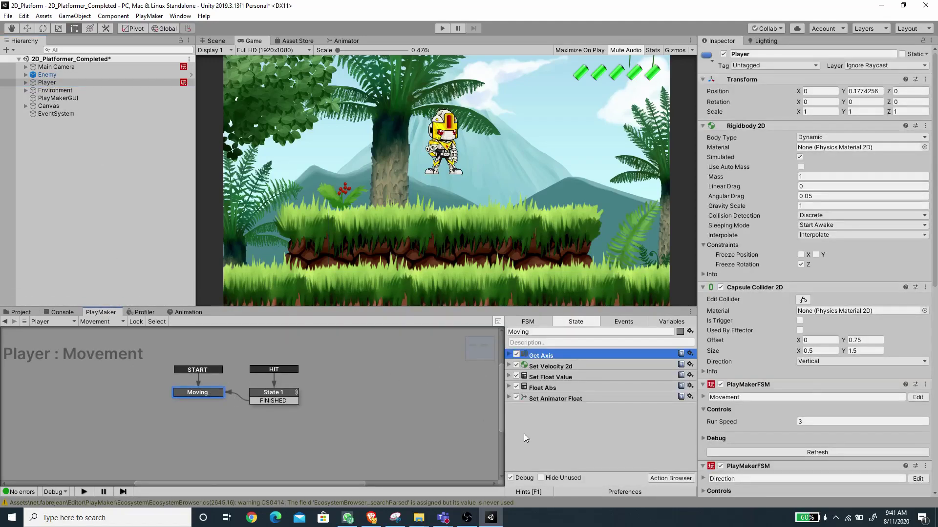
{"action": "left_click", "coordinate": [517, 355]}
Add Input System Read Vector2 Value reading Basic/Analog into InputVector.
{"action": "left_click", "coordinate": [669, 478]}
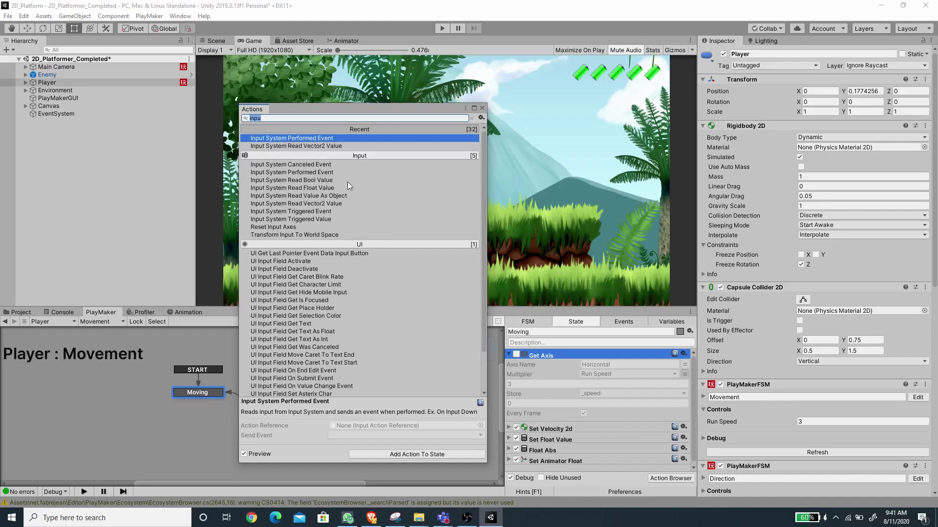
{"action": "double_click", "coordinate": [321, 202]}
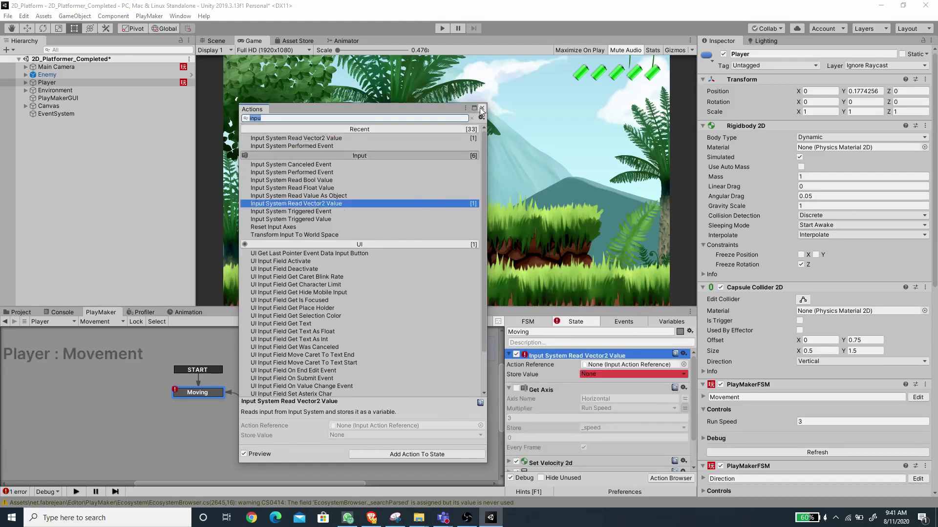
{"action": "left_click", "coordinate": [481, 108]}
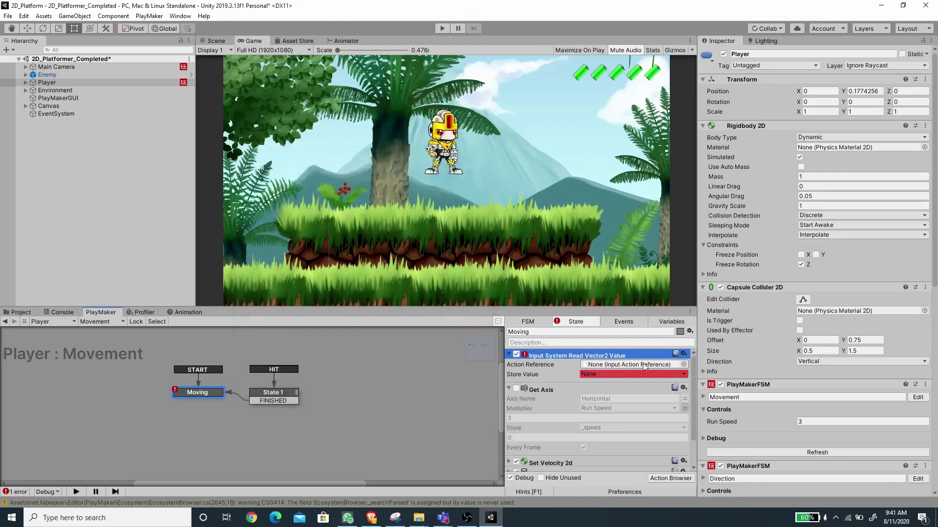
{"action": "left_click", "coordinate": [683, 364]}
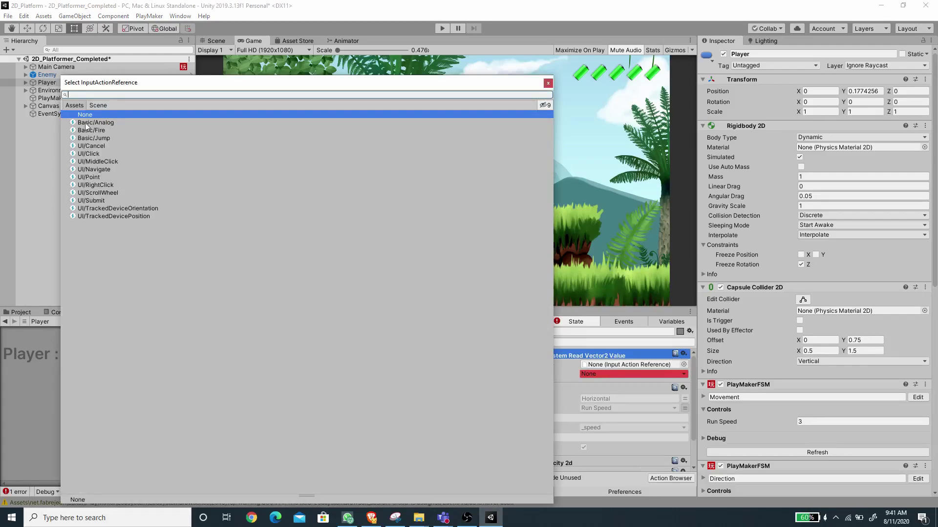
{"action": "left_click", "coordinate": [97, 123]}
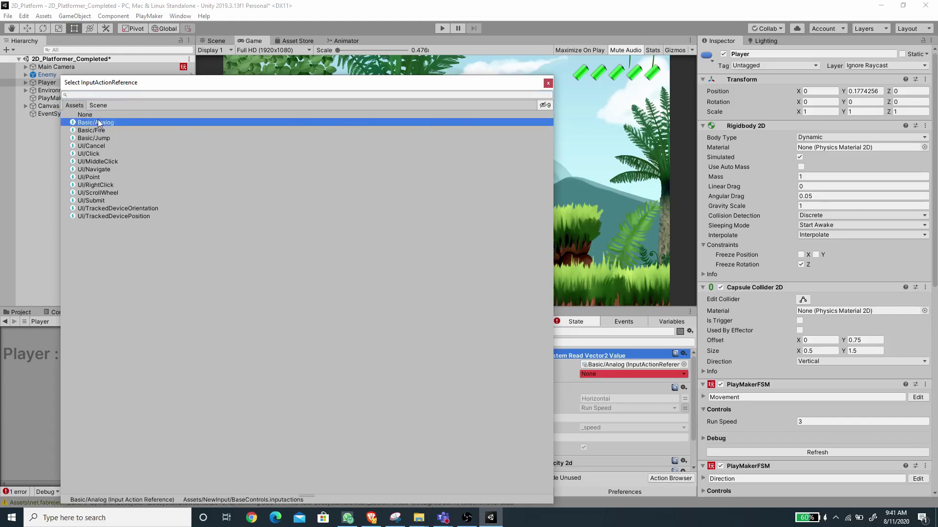
{"action": "double_click", "coordinate": [98, 121]}
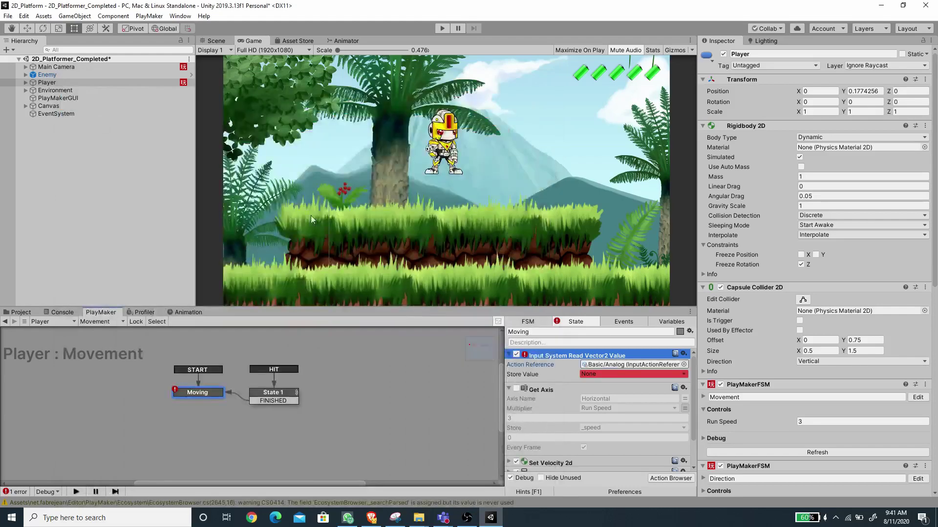
{"action": "left_click", "coordinate": [591, 373]}
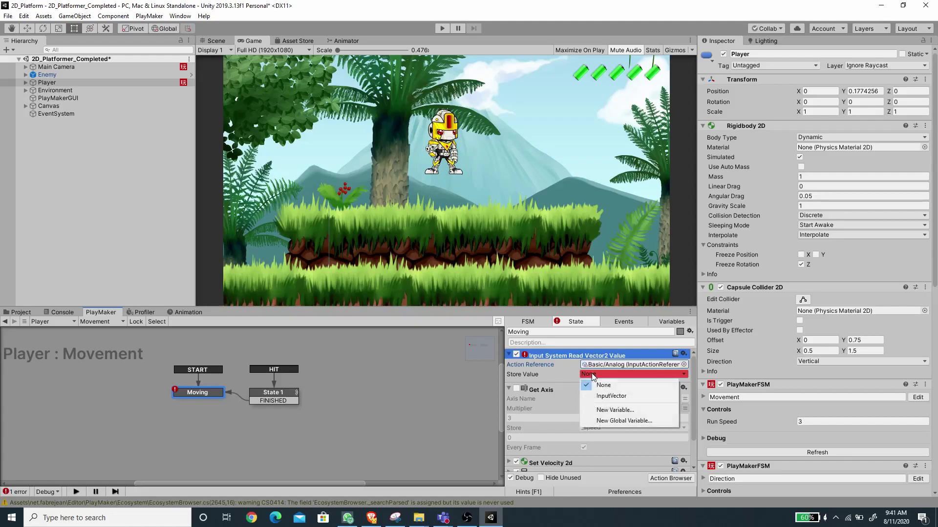
{"action": "left_click", "coordinate": [611, 396]}
{"action": "left_click", "coordinate": [509, 399]}
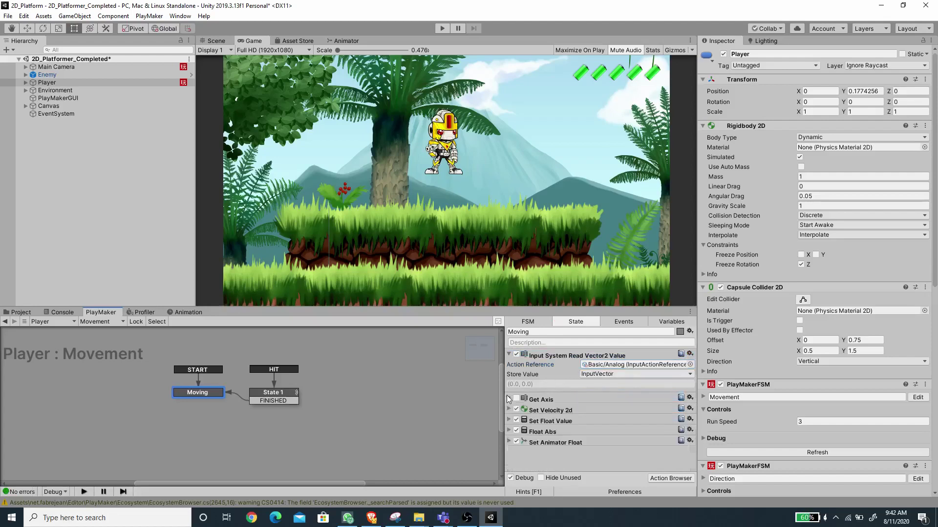
{"action": "left_click", "coordinate": [673, 479]}
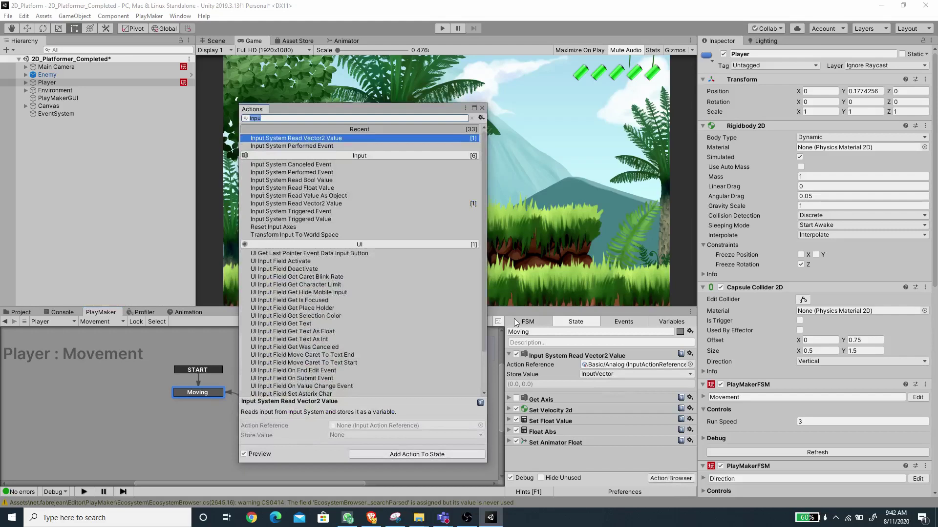
Add Get Vector2 XY on InputVector, storing X in _speed every frame.
{"action": "type", "text": "get vec"}
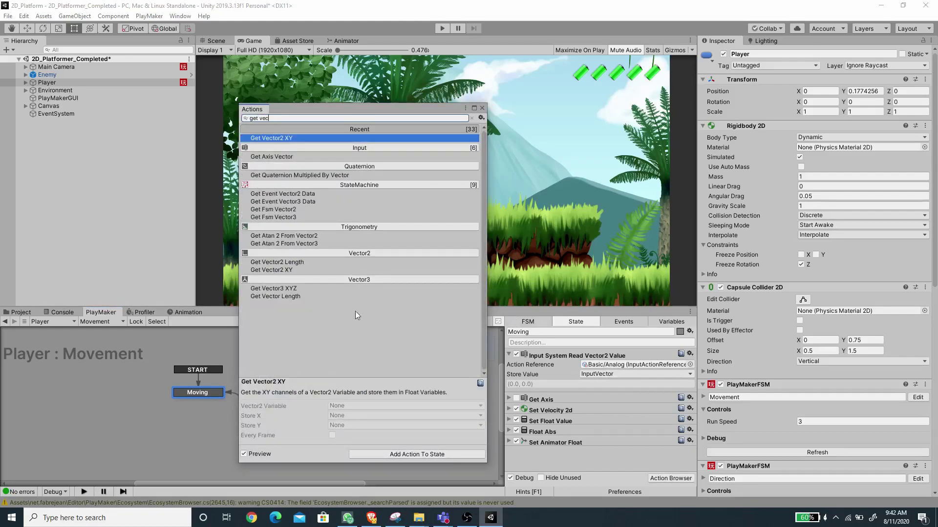
{"action": "double_click", "coordinate": [272, 269]}
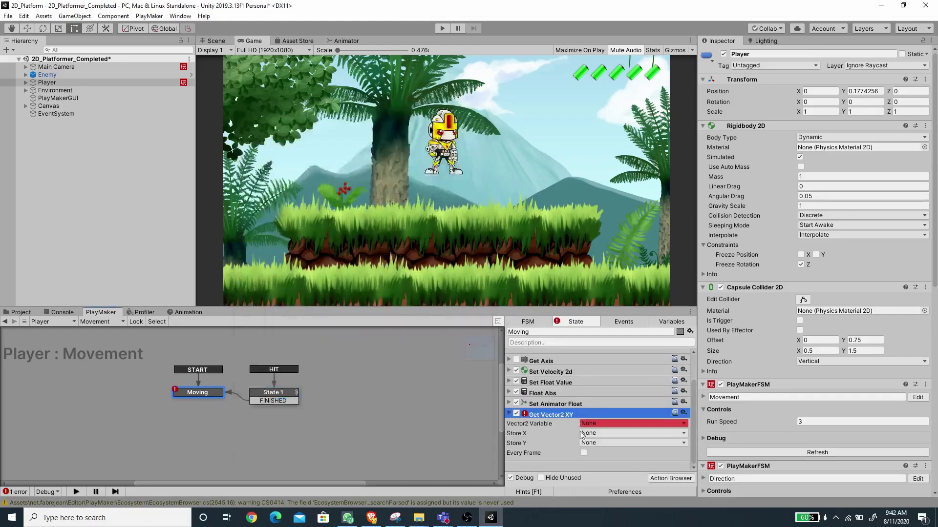
{"action": "left_click_drag", "start_coordinate": [556, 413], "coordinate": [561, 394]}
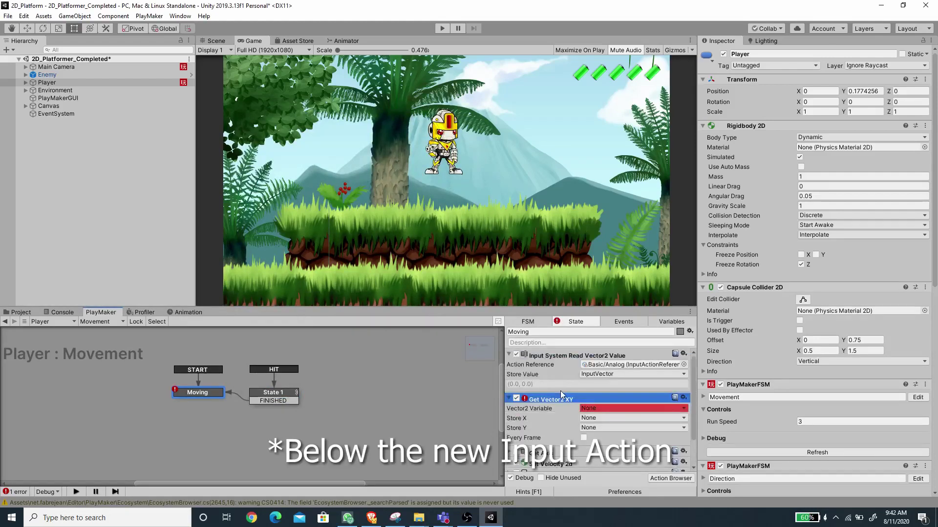
{"action": "left_click", "coordinate": [594, 410]}
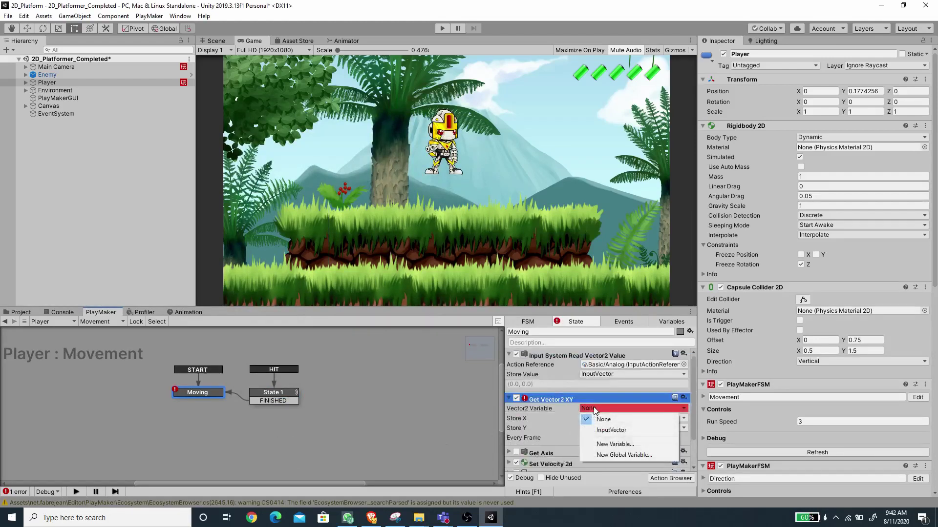
{"action": "left_click", "coordinate": [608, 429]}
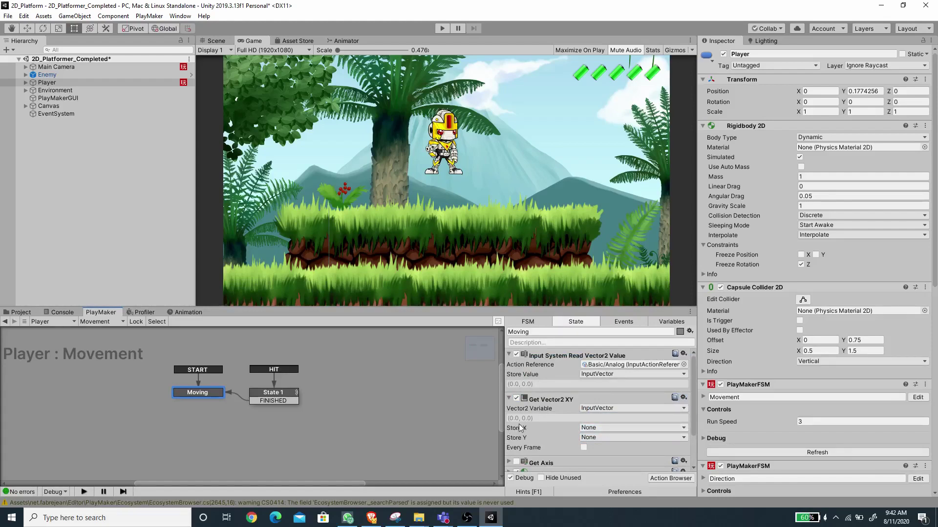
{"action": "left_click", "coordinate": [598, 427]}
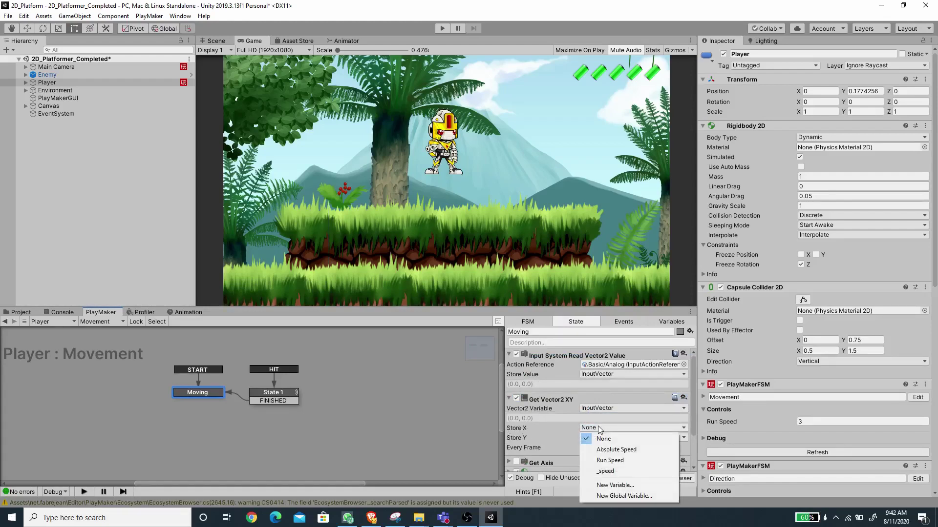
{"action": "left_click", "coordinate": [605, 470]}
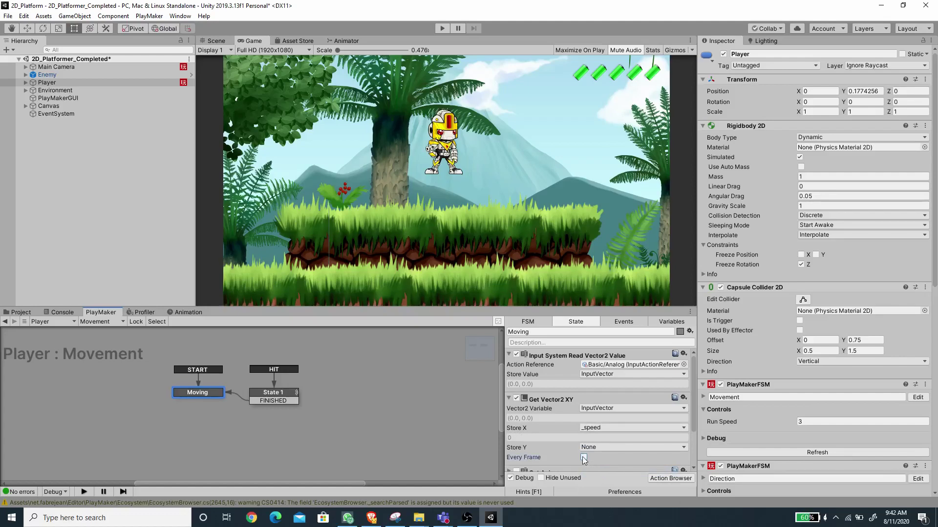
{"action": "left_click", "coordinate": [508, 354]}
{"action": "left_click", "coordinate": [509, 354]}
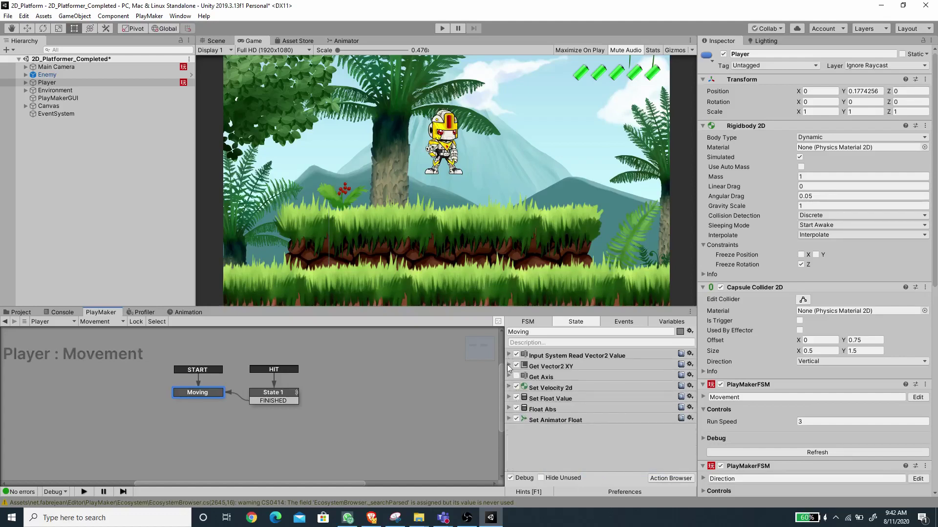
{"action": "left_click", "coordinate": [508, 364]}
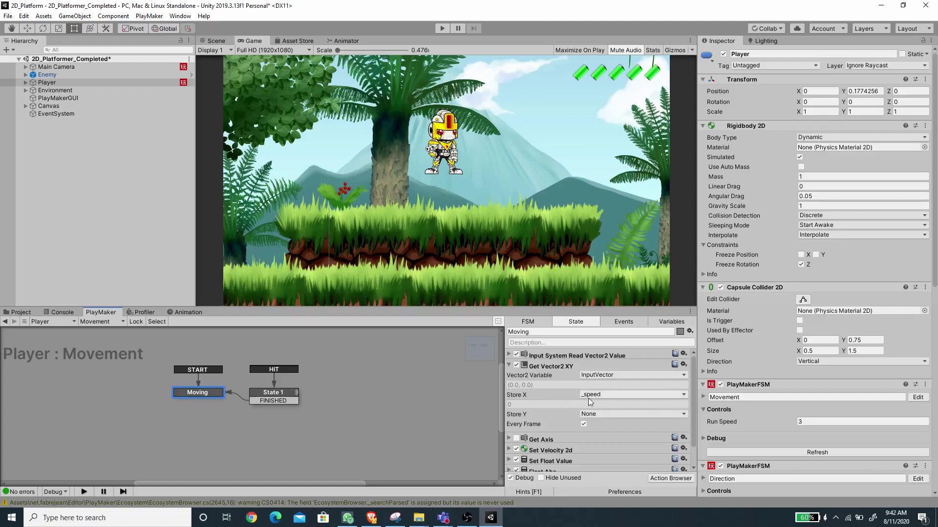
{"action": "left_click", "coordinate": [509, 365]}
{"action": "left_click", "coordinate": [672, 478]}
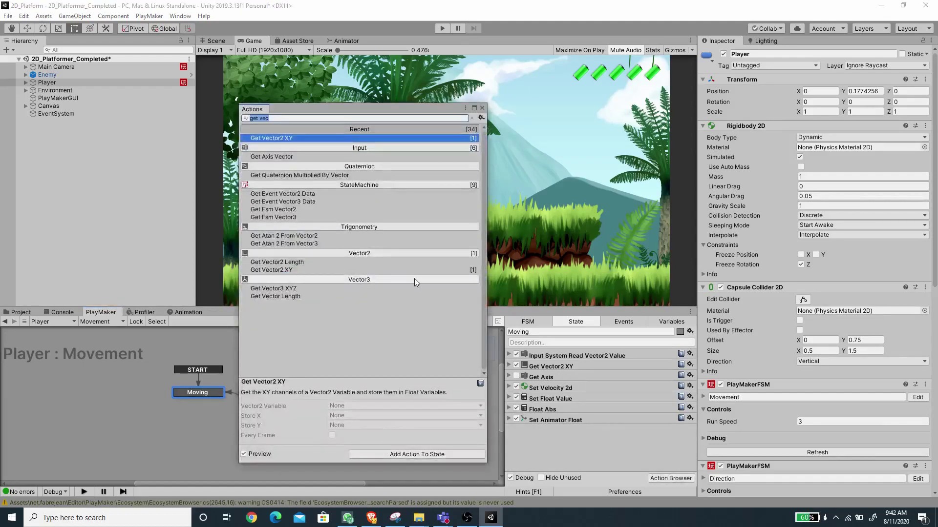
Add a Float Multiply under Get Vector2 XY multiplying _speed by Run Speed.
{"action": "type", "text": "float"}
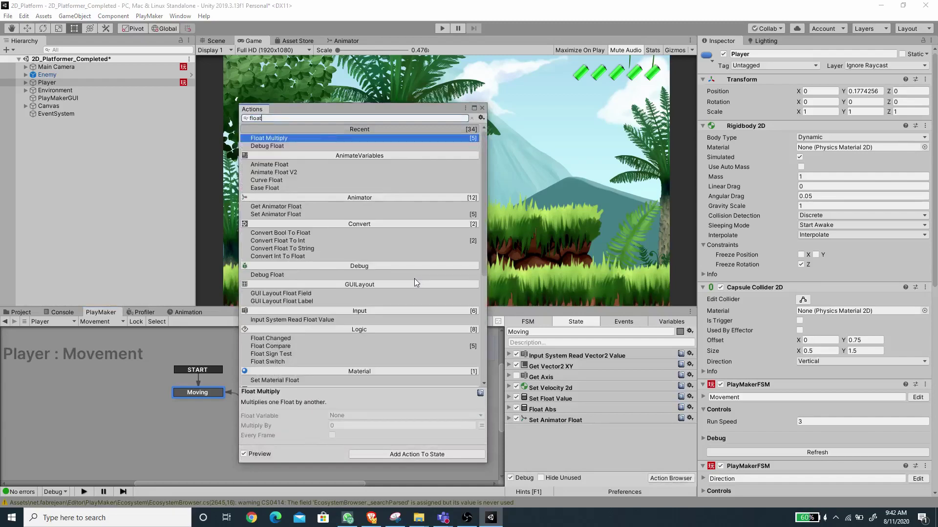
{"action": "key", "text": "Return"}
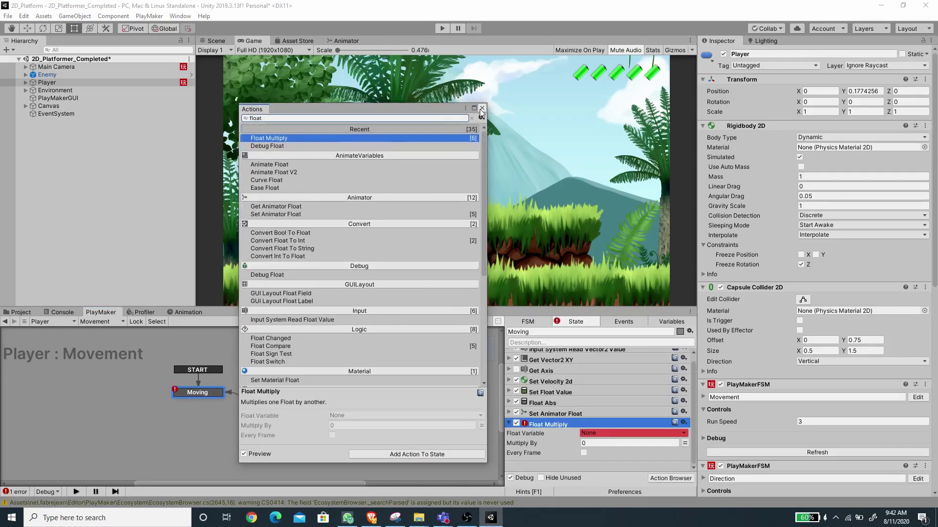
{"action": "left_click", "coordinate": [481, 109]}
{"action": "left_click_drag", "start_coordinate": [561, 425], "coordinate": [558, 366]}
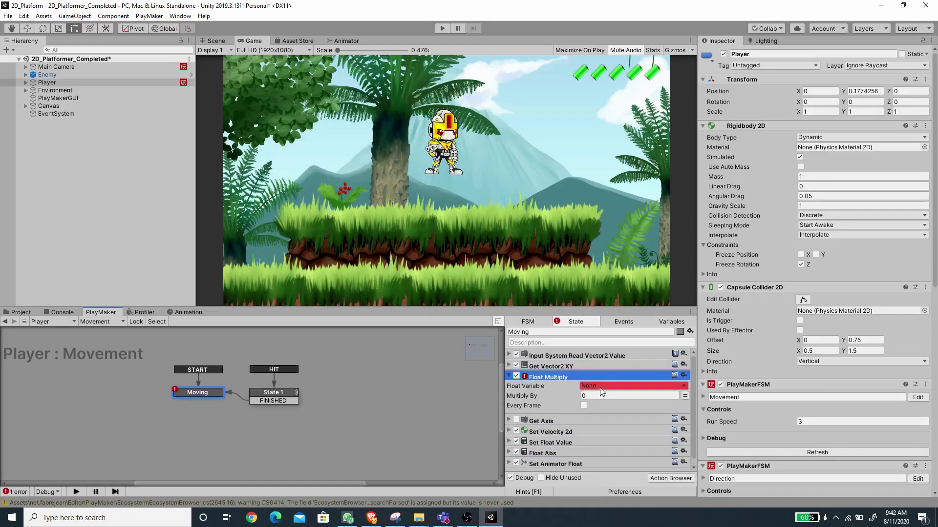
{"action": "left_click", "coordinate": [601, 389]}
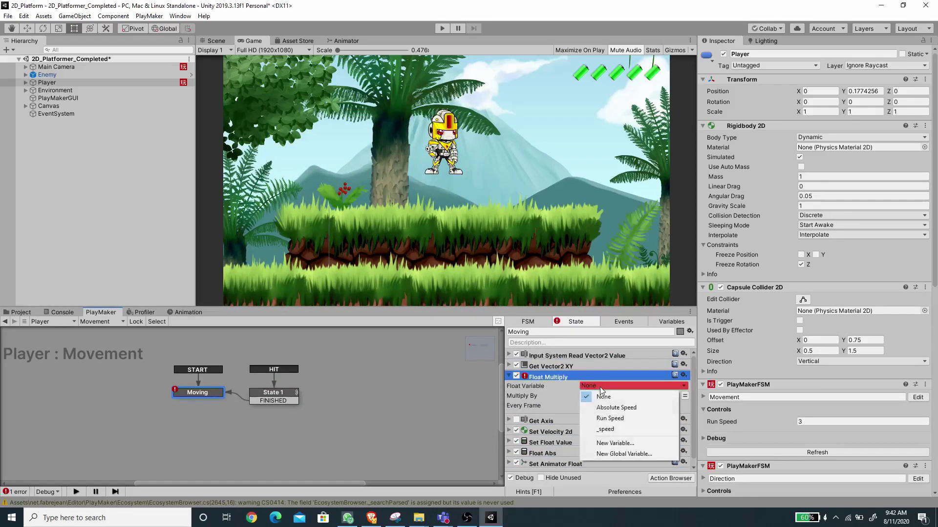
{"action": "left_click", "coordinate": [618, 430]}
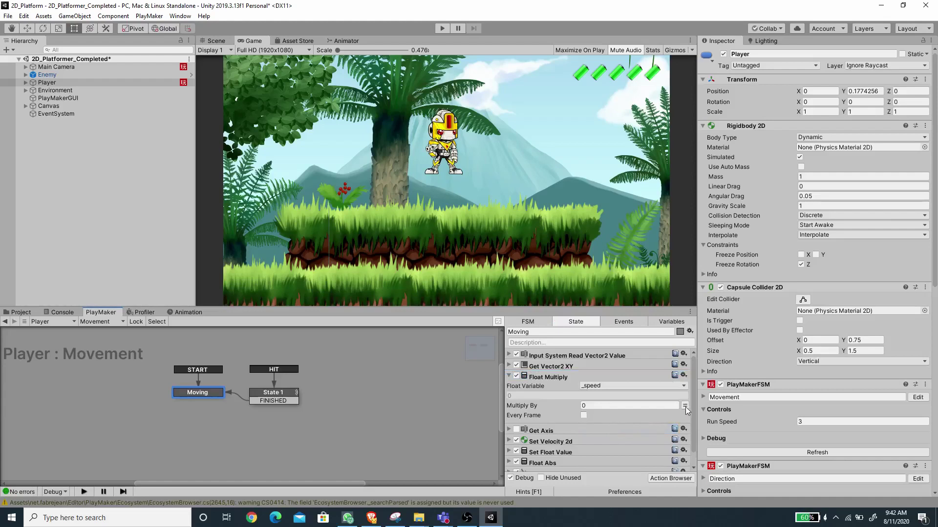
{"action": "left_click", "coordinate": [684, 405]}
{"action": "left_click", "coordinate": [631, 403]}
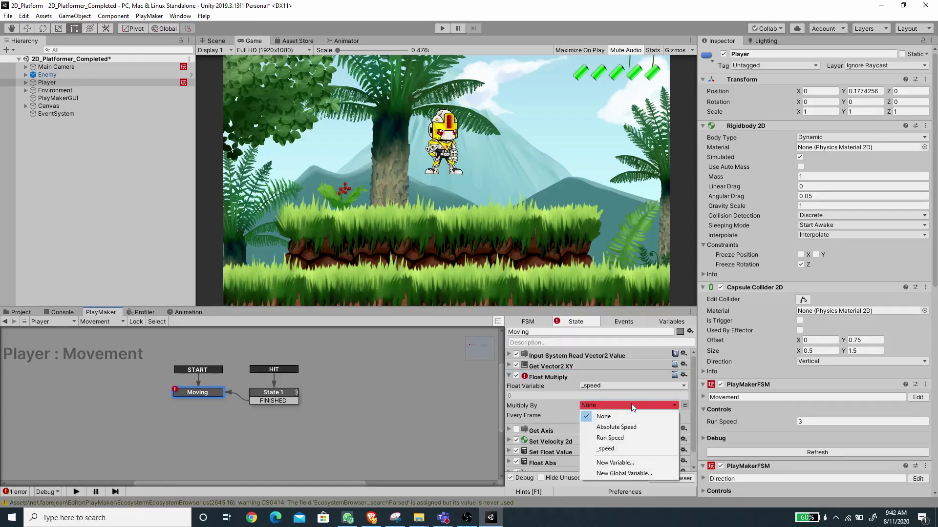
{"action": "left_click", "coordinate": [618, 436]}
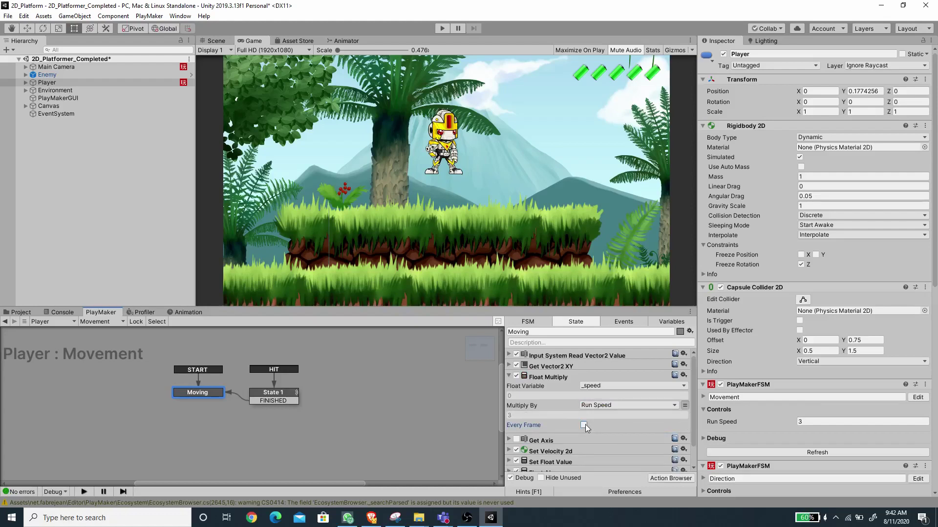
{"action": "left_click", "coordinate": [509, 377]}
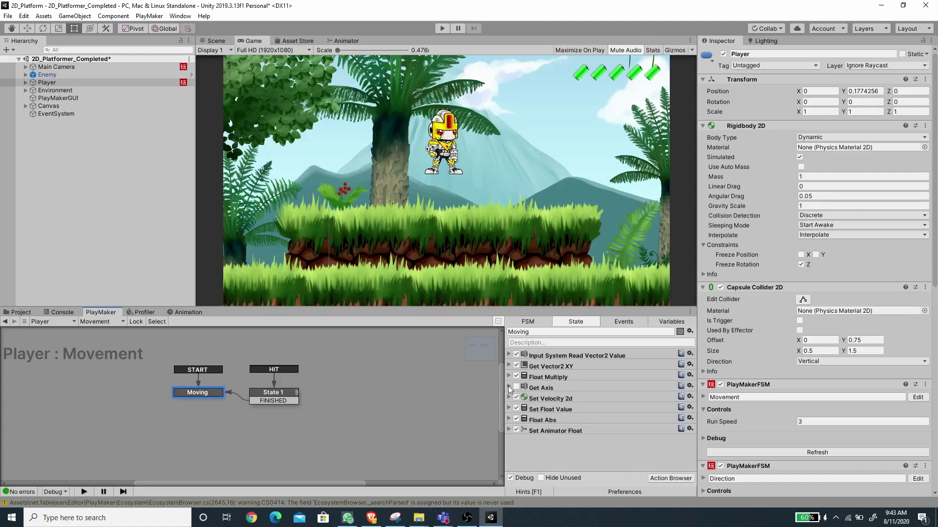
Remove the old Get Axis action from the Moving state.
{"action": "left_click", "coordinate": [508, 386]}
{"action": "right_click", "coordinate": [546, 386]}
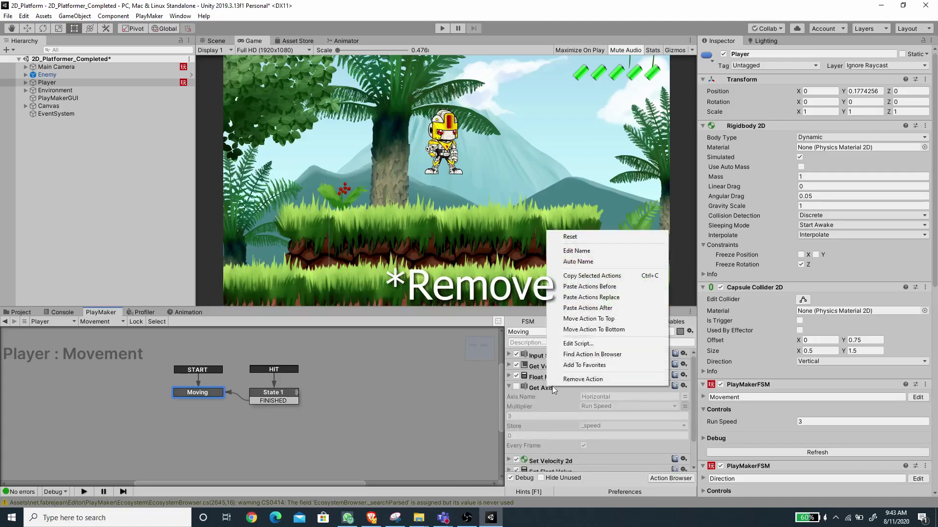
{"action": "left_click", "coordinate": [577, 380]}
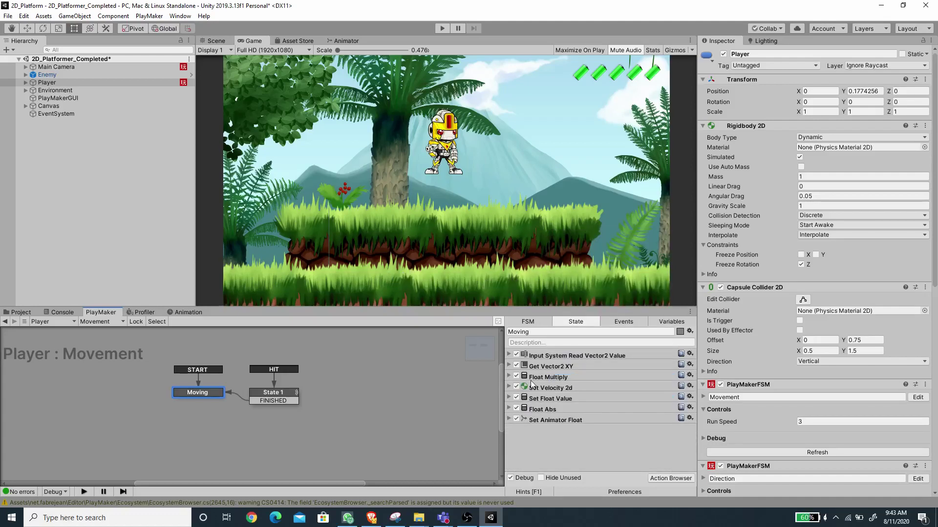
{"action": "left_click", "coordinate": [112, 322]}
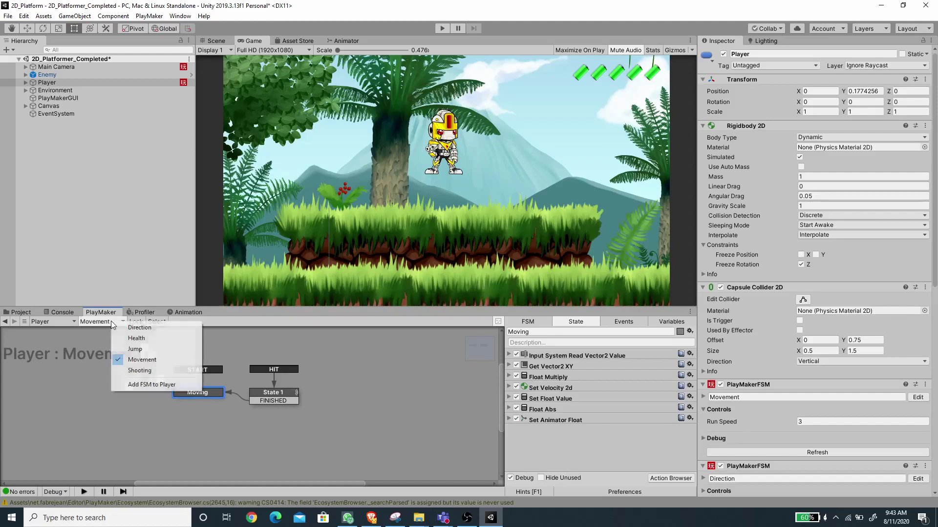
In the Direction FSM, disable the float-to-int conversion in Face Right.
{"action": "left_click", "coordinate": [132, 330]}
{"action": "left_click", "coordinate": [144, 386]}
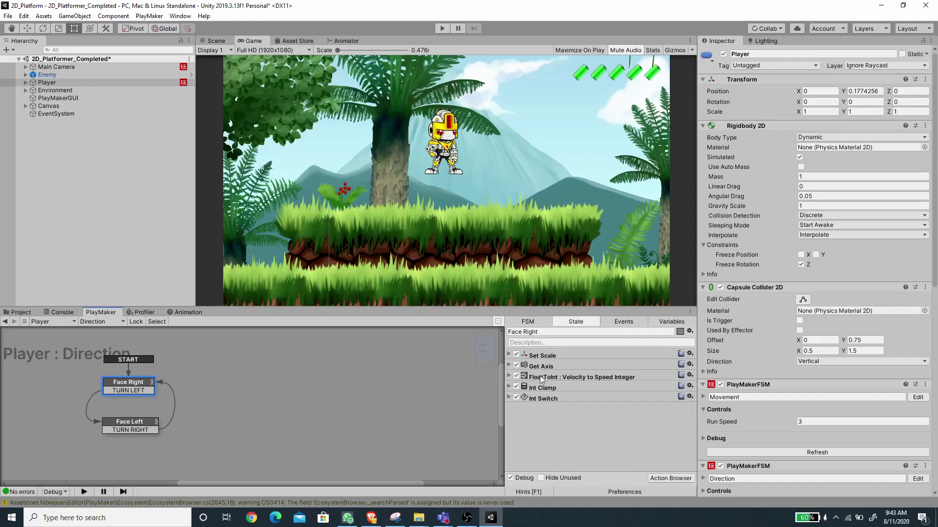
{"action": "left_click", "coordinate": [509, 376]}
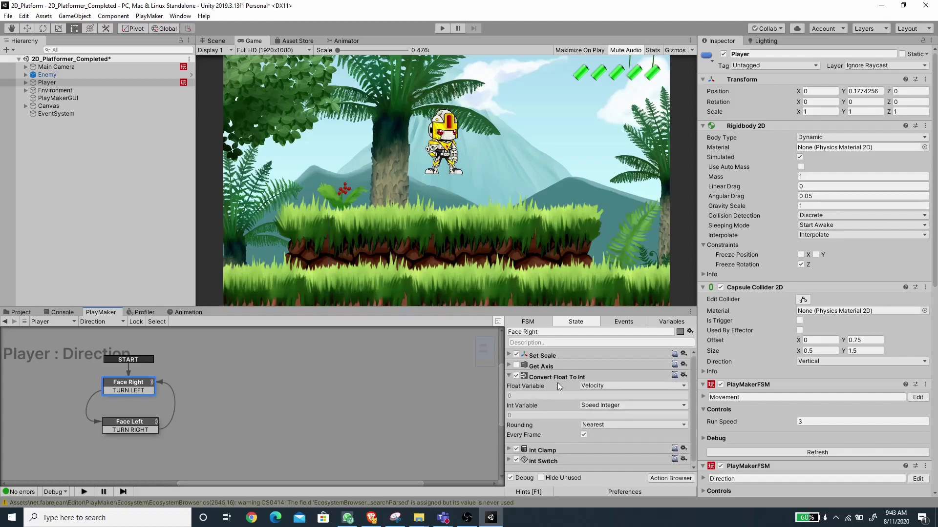
{"action": "left_click", "coordinate": [516, 375]}
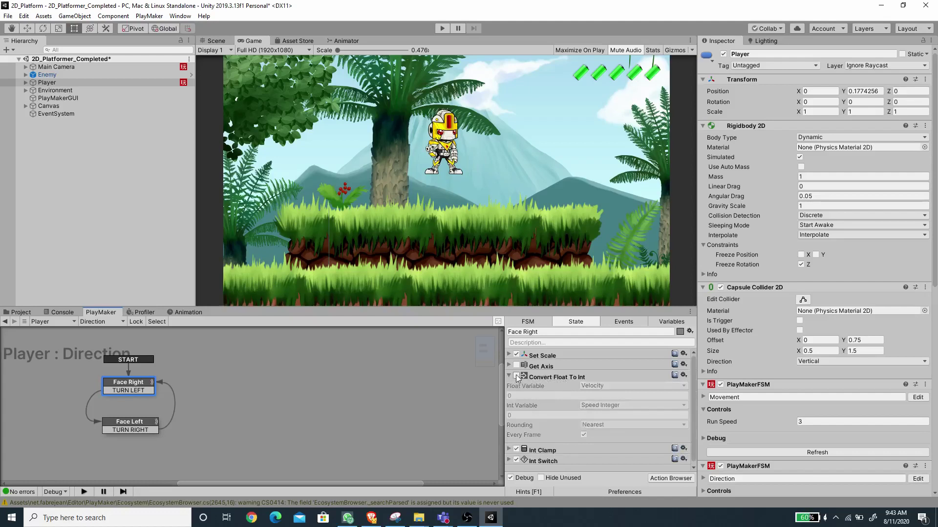
{"action": "left_click", "coordinate": [509, 374]}
Disable Get Axis and the float-to-int conversion in Face Left.
{"action": "left_click", "coordinate": [139, 421]}
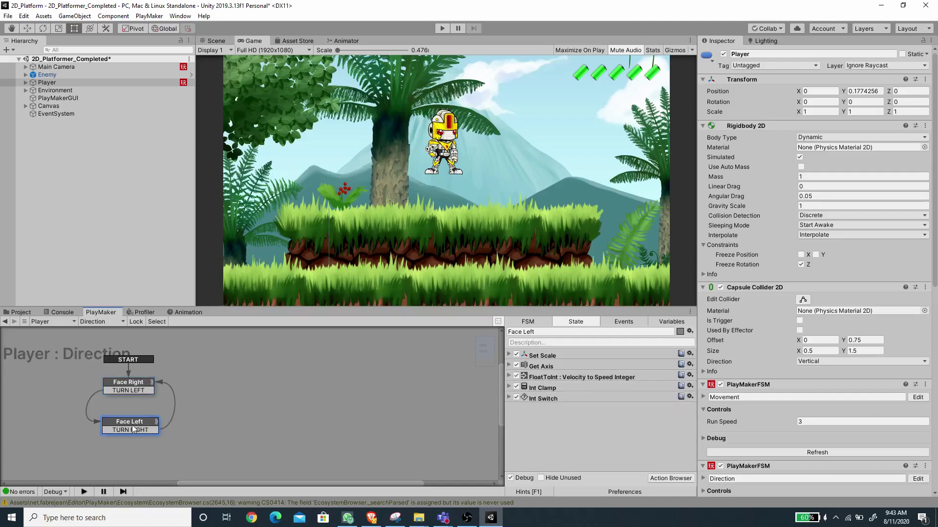
{"action": "left_click", "coordinate": [516, 365]}
{"action": "left_click", "coordinate": [516, 376]}
{"action": "left_click", "coordinate": [509, 386]}
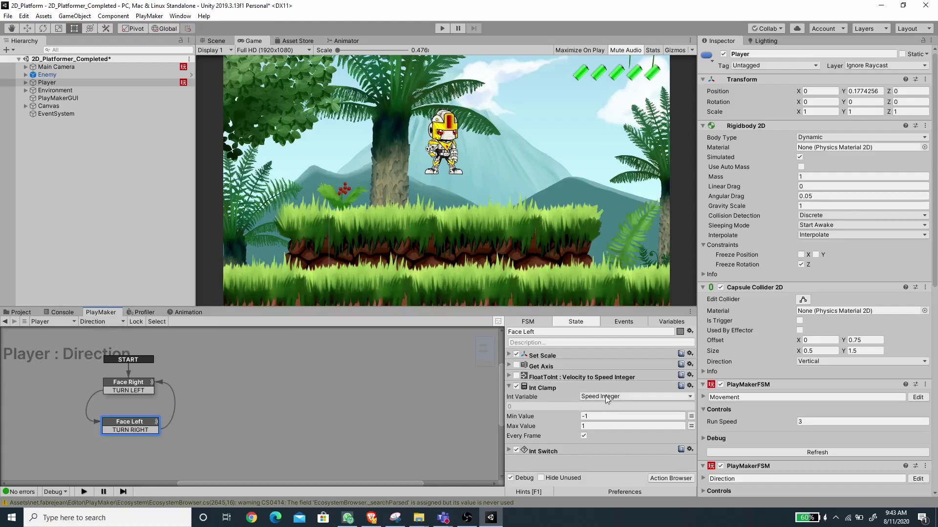
{"action": "left_click", "coordinate": [98, 321]}
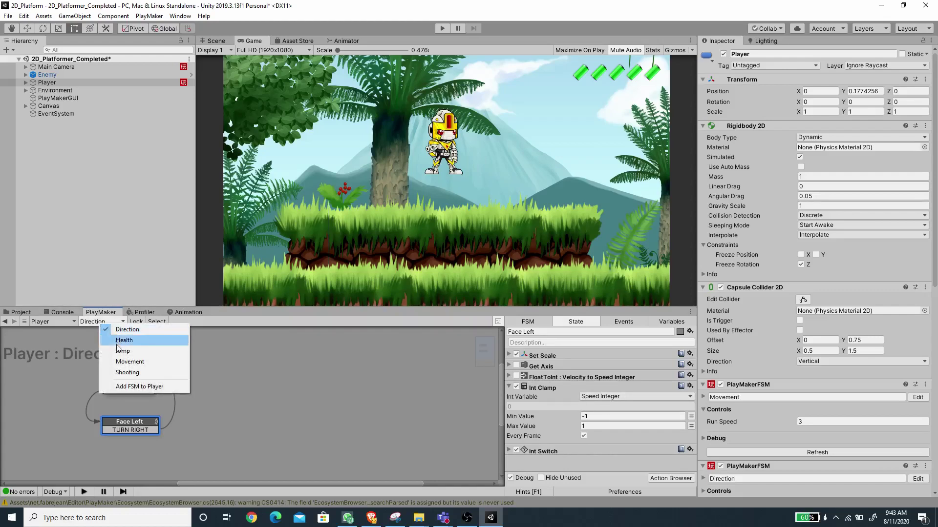
Add Set Fsm Int to the Moving state targeting the Direction FSM's Speed Integer.
{"action": "left_click", "coordinate": [123, 360]}
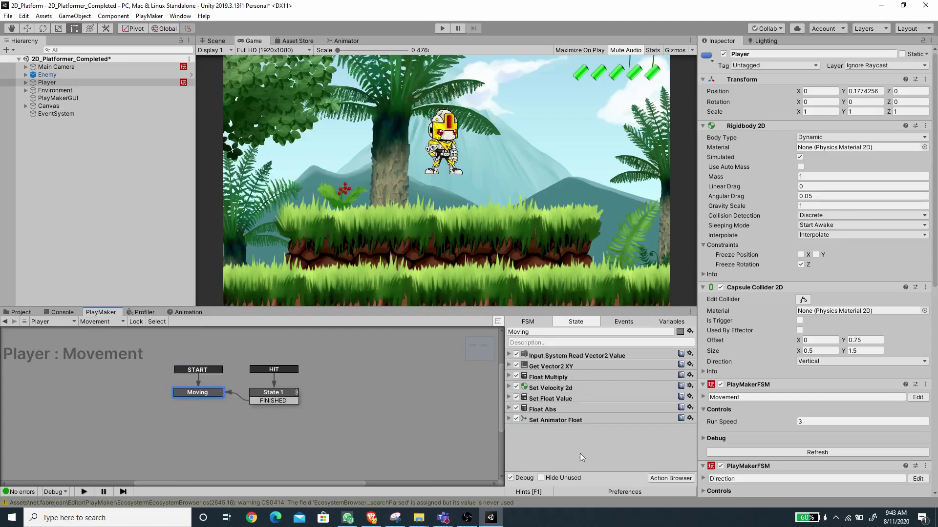
{"action": "left_click", "coordinate": [670, 478]}
{"action": "type", "text": "set"}
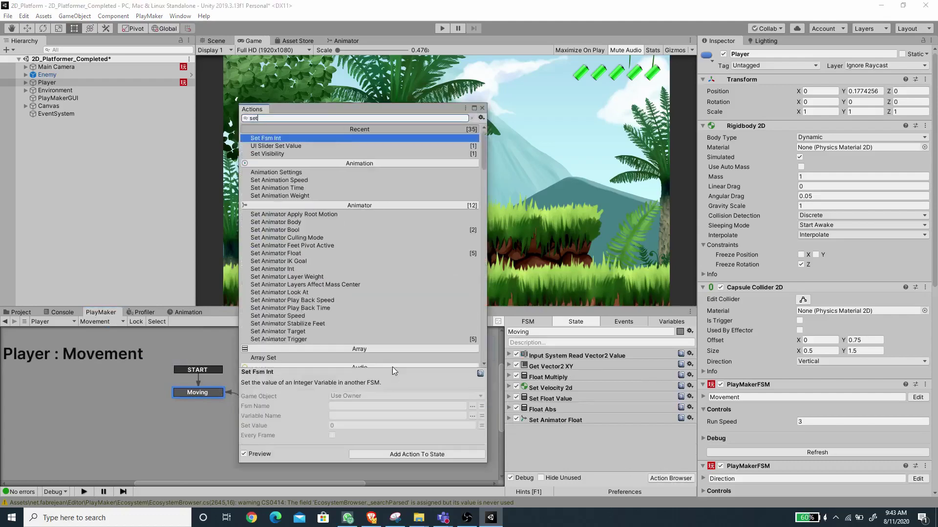
{"action": "type", "text": " fsm int"}
{"action": "key", "text": "Return"}
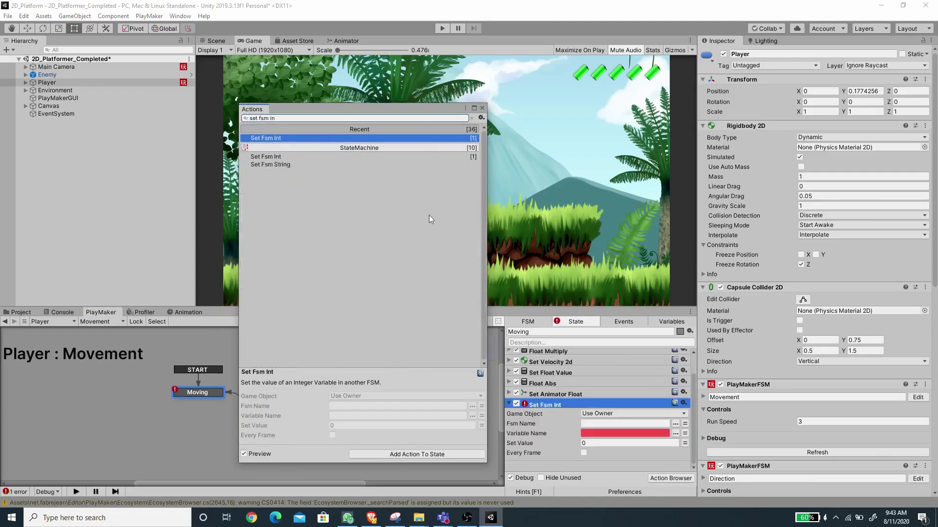
{"action": "scroll", "coordinate": [570, 439], "scroll_direction": "up", "scroll_amount": 2}
{"action": "left_click_drag", "start_coordinate": [559, 429], "coordinate": [567, 386]}
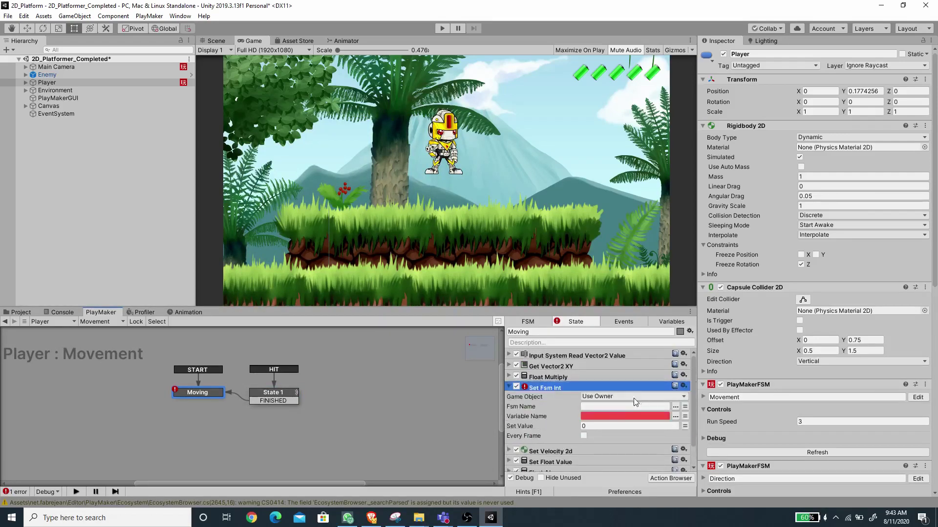
{"action": "left_click", "coordinate": [675, 406]}
{"action": "left_click", "coordinate": [682, 410]}
{"action": "left_click", "coordinate": [676, 406]}
{"action": "left_click", "coordinate": [702, 434]}
{"action": "left_click", "coordinate": [674, 417]}
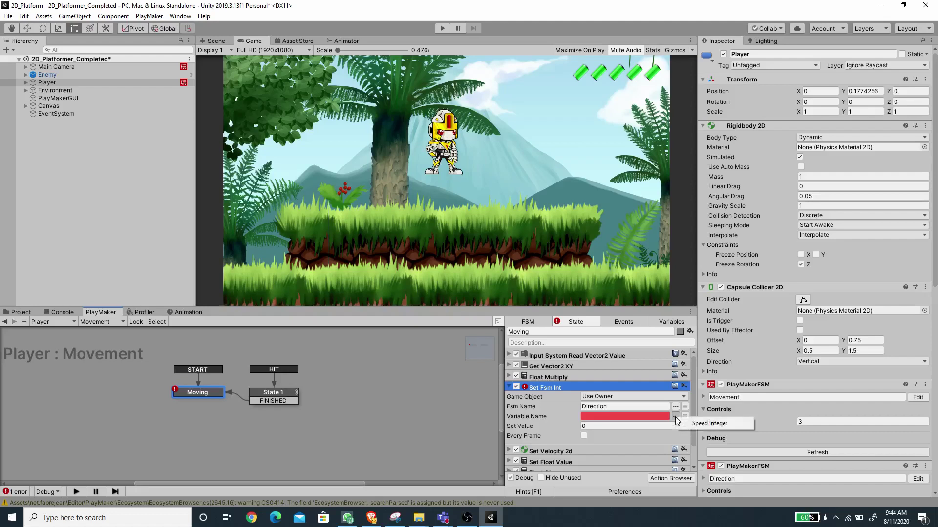
{"action": "left_click", "coordinate": [694, 427]}
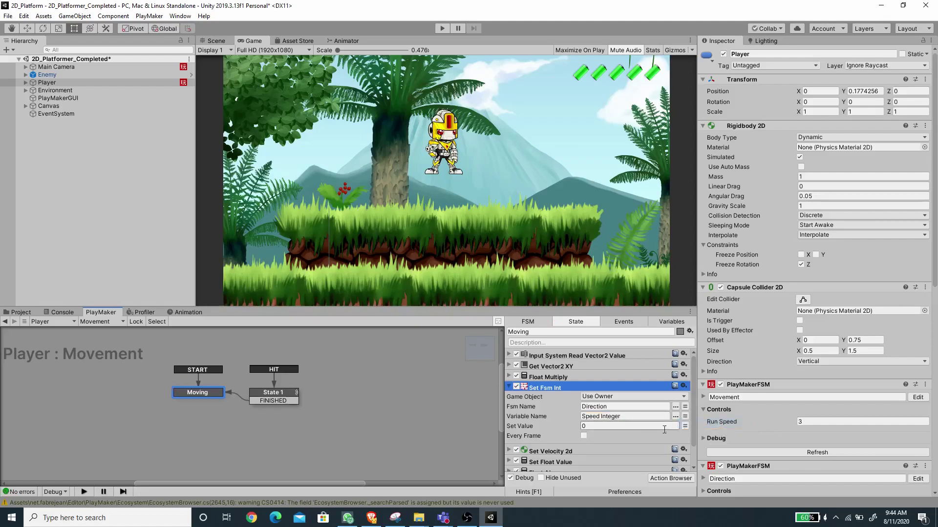
Set its value to the converted _speed variable and save the scene.
{"action": "left_click", "coordinate": [685, 426]}
{"action": "left_click", "coordinate": [650, 427]}
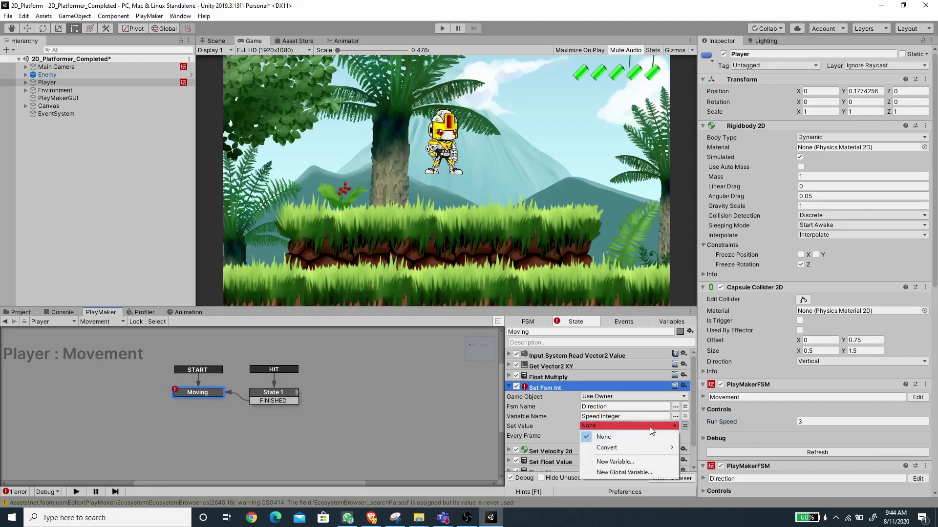
{"action": "mouse_move", "coordinate": [618, 449]}
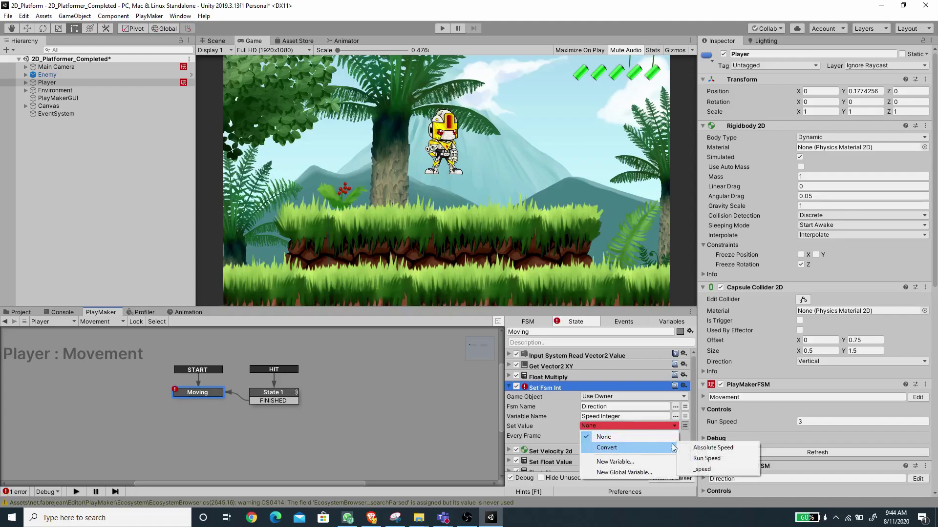
{"action": "left_click", "coordinate": [702, 469]}
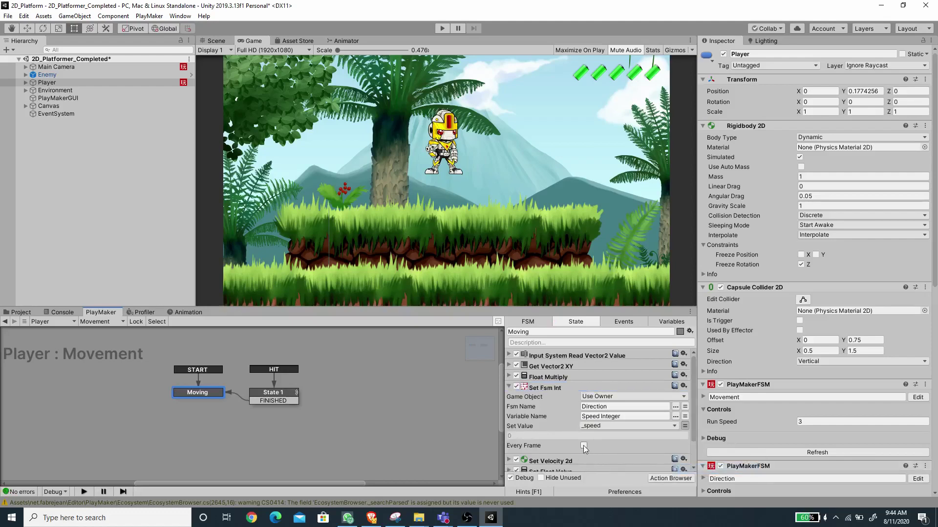
{"action": "left_click", "coordinate": [509, 387]}
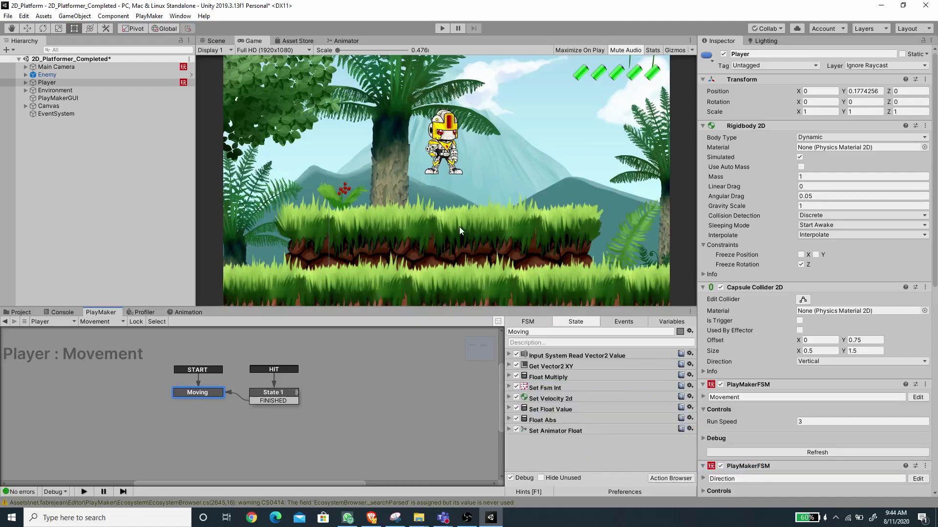
{"action": "key", "text": "ctrl+s"}
Play-test walking the player left and right with the arrow keys, then stop.
{"action": "left_click", "coordinate": [442, 28]}
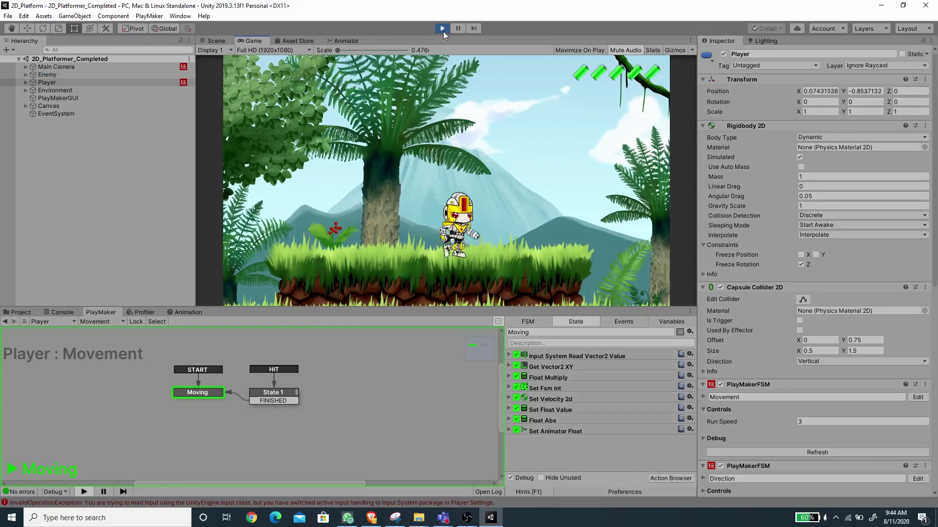
{"action": "key", "text": "Left"}
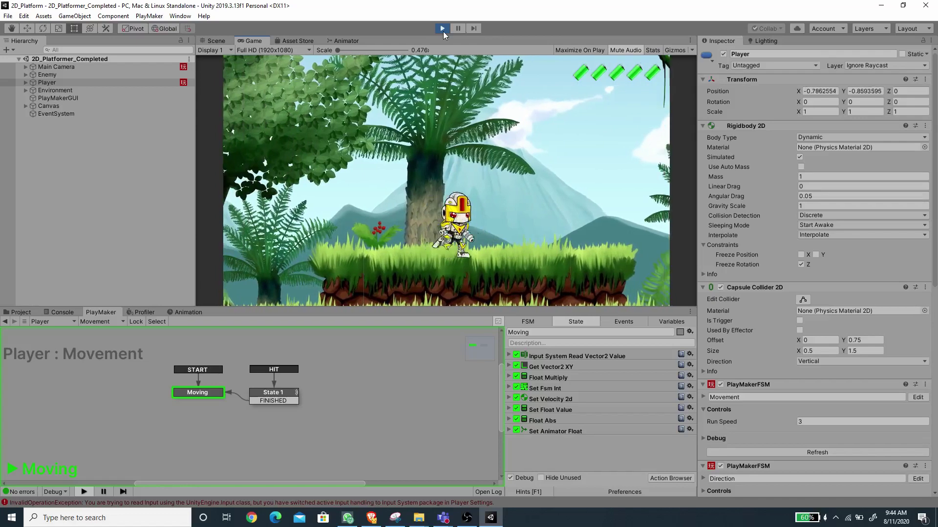
{"action": "key", "text": "Right"}
{"action": "key", "text": "Left"}
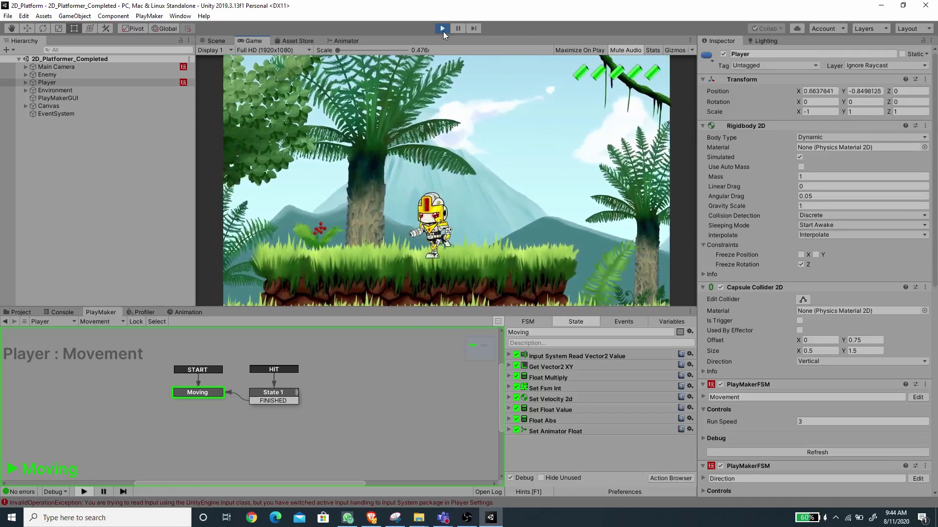
{"action": "key", "text": "Right"}
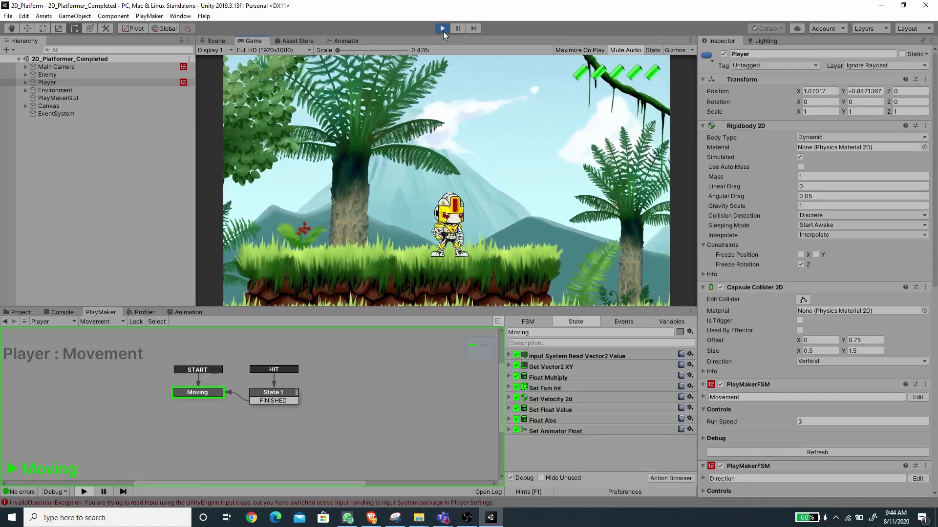
{"action": "key", "text": "Left"}
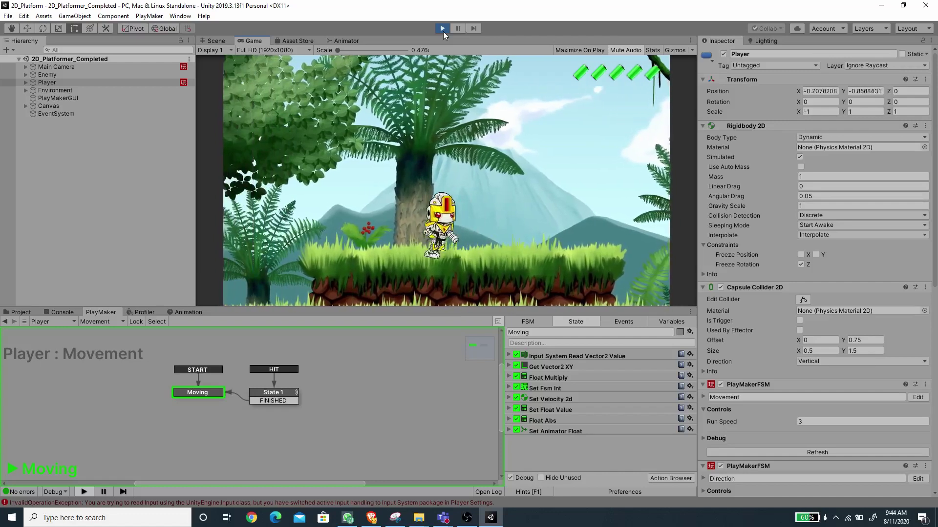
{"action": "key", "text": "Left"}
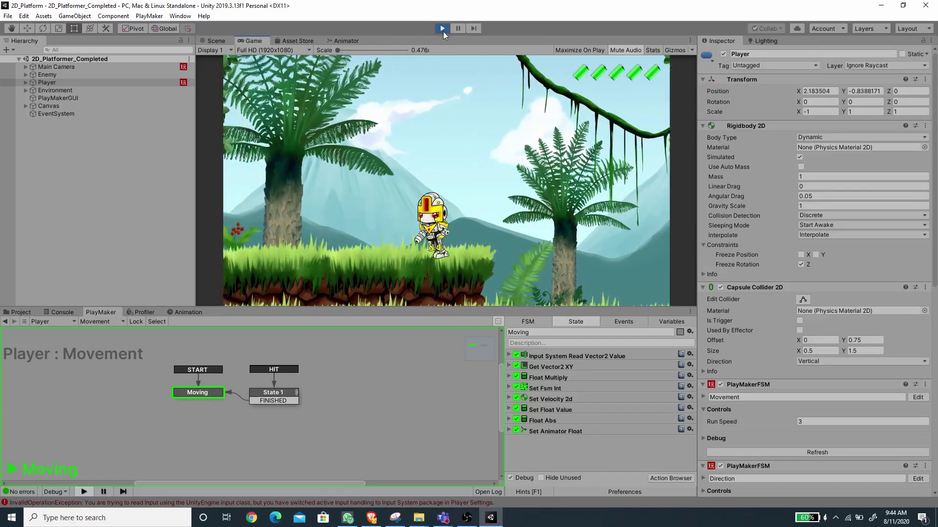
{"action": "key", "text": "Right"}
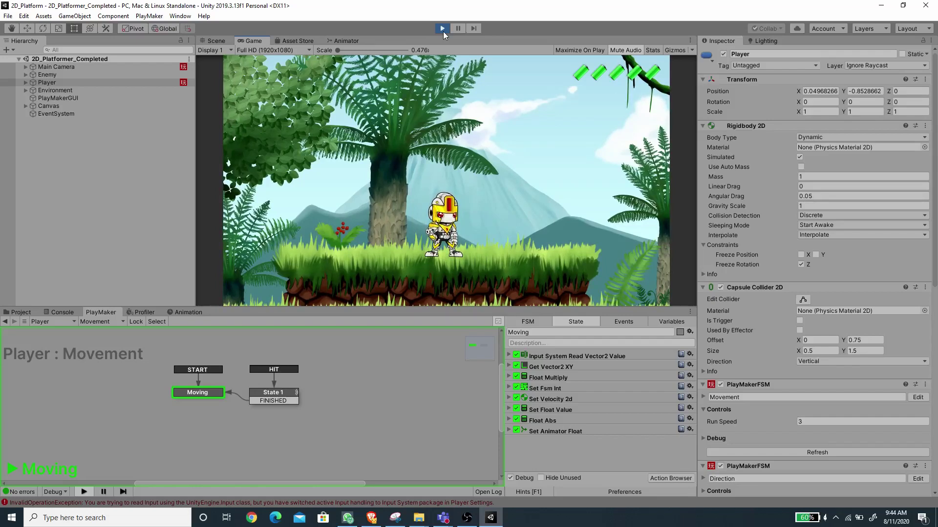
{"action": "left_click", "coordinate": [442, 28]}
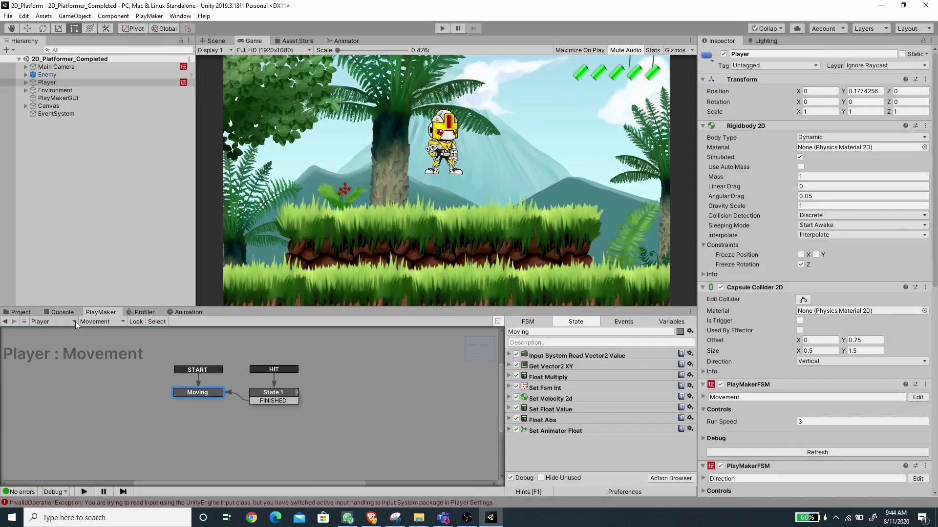
In the Player's Jump FSM, add an Input System Performed Event action to the Wait for Input state.
{"action": "left_click", "coordinate": [93, 322]}
{"action": "left_click", "coordinate": [114, 352]}
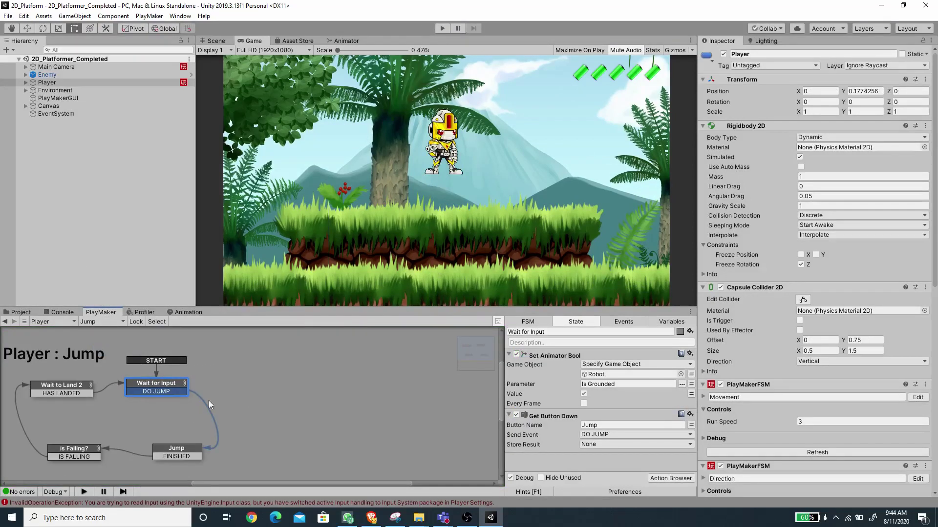
{"action": "left_click", "coordinate": [515, 418]}
{"action": "left_click", "coordinate": [670, 478]}
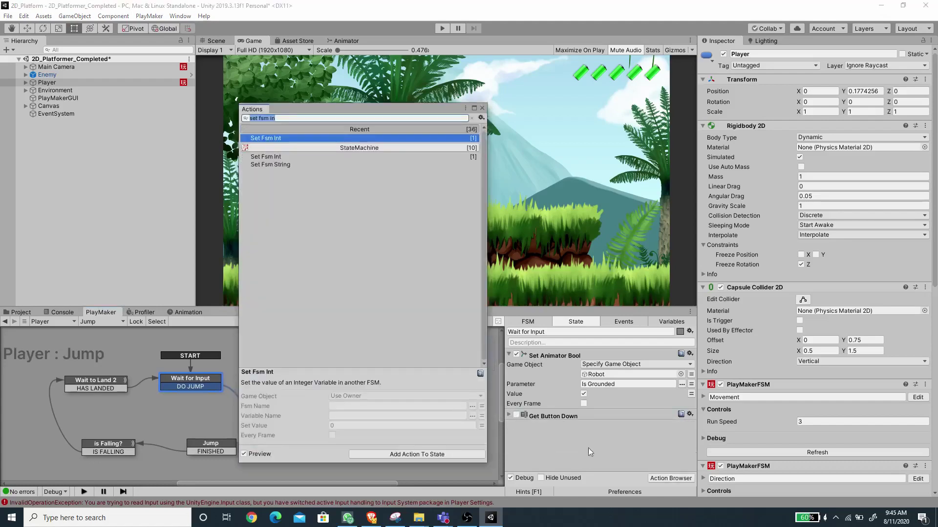
{"action": "type", "text": "input"}
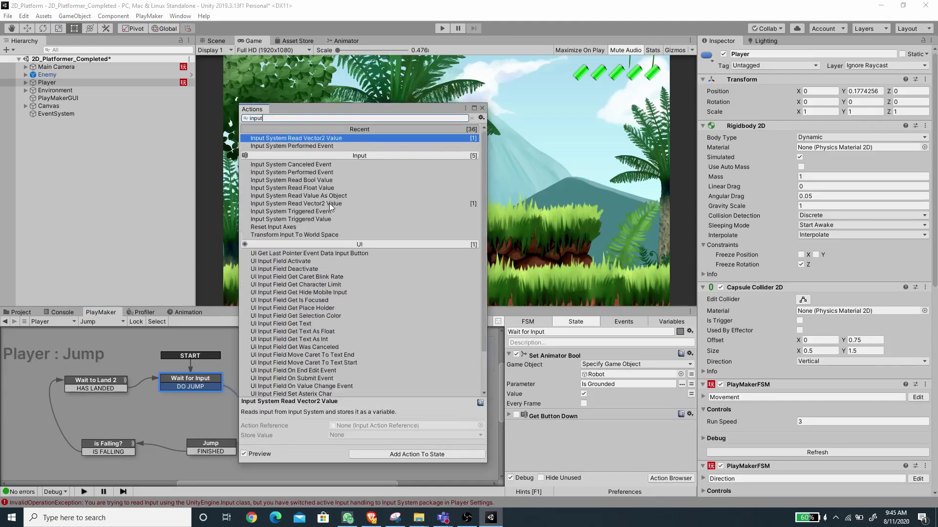
{"action": "double_click", "coordinate": [317, 173]}
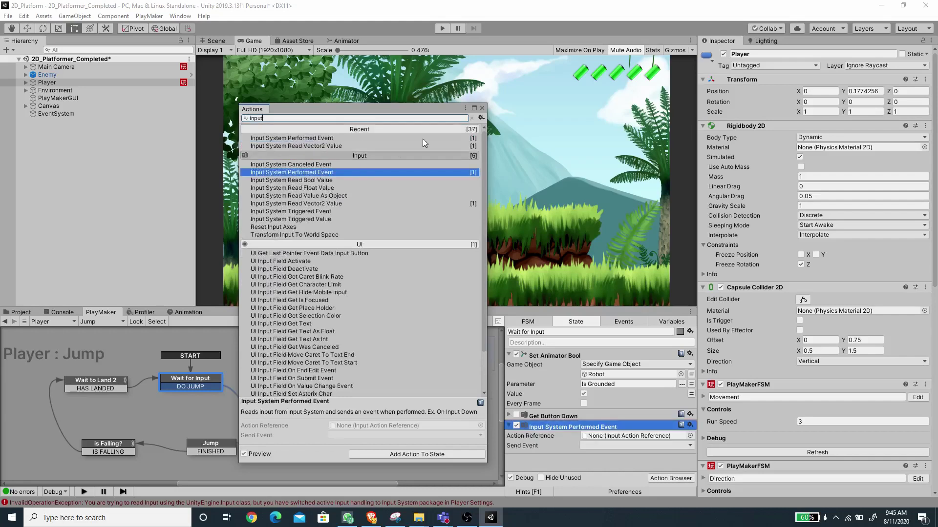
{"action": "left_click", "coordinate": [482, 107]}
Bind the event to Basic/Jump sending DO JUMP, and remove the old Get Button Down action.
{"action": "left_click", "coordinate": [689, 436]}
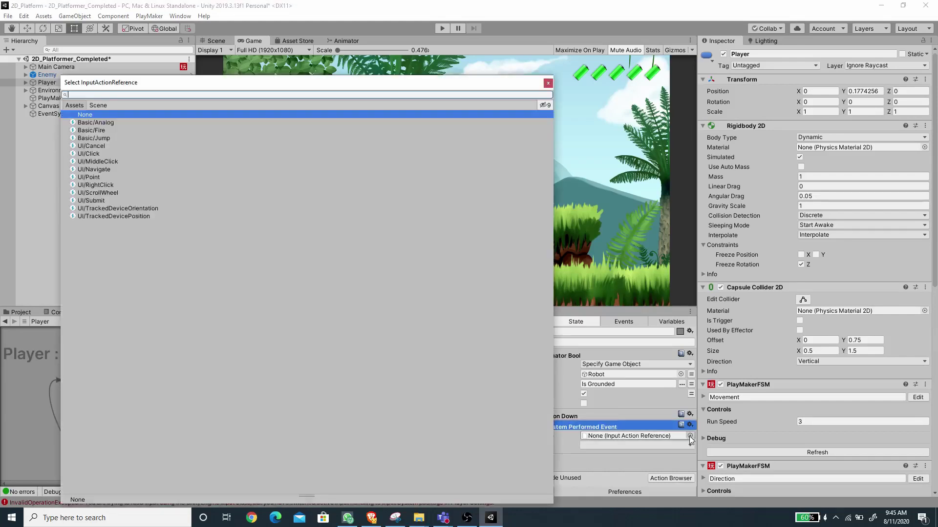
{"action": "double_click", "coordinate": [96, 139]}
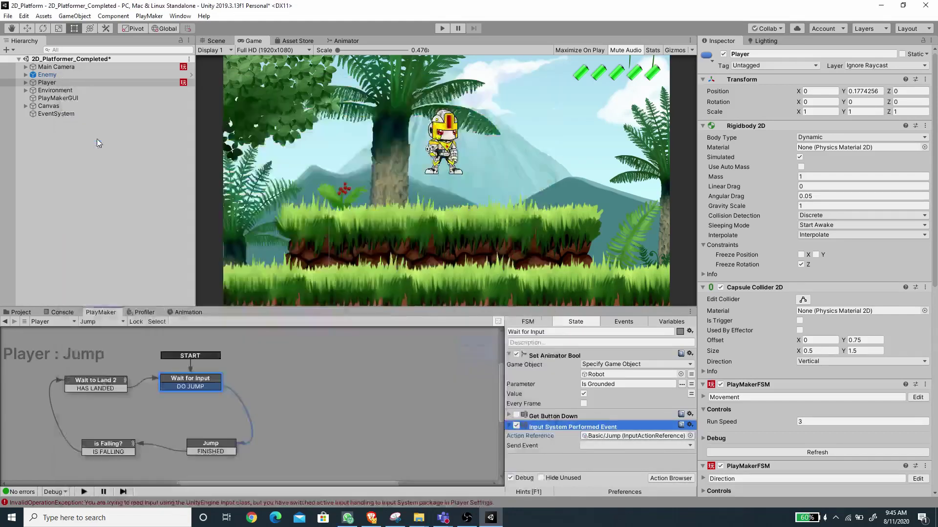
{"action": "left_click", "coordinate": [605, 445]}
{"action": "left_click", "coordinate": [609, 371]}
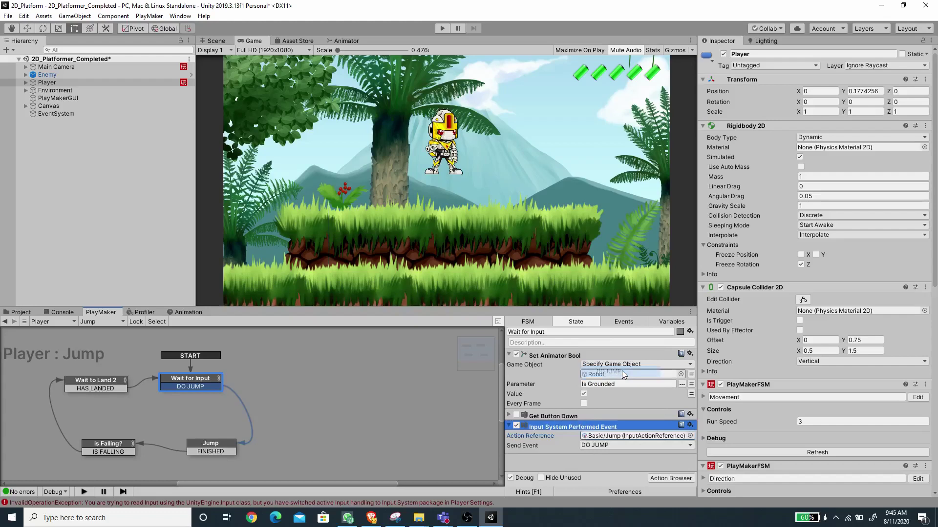
{"action": "right_click", "coordinate": [558, 416]}
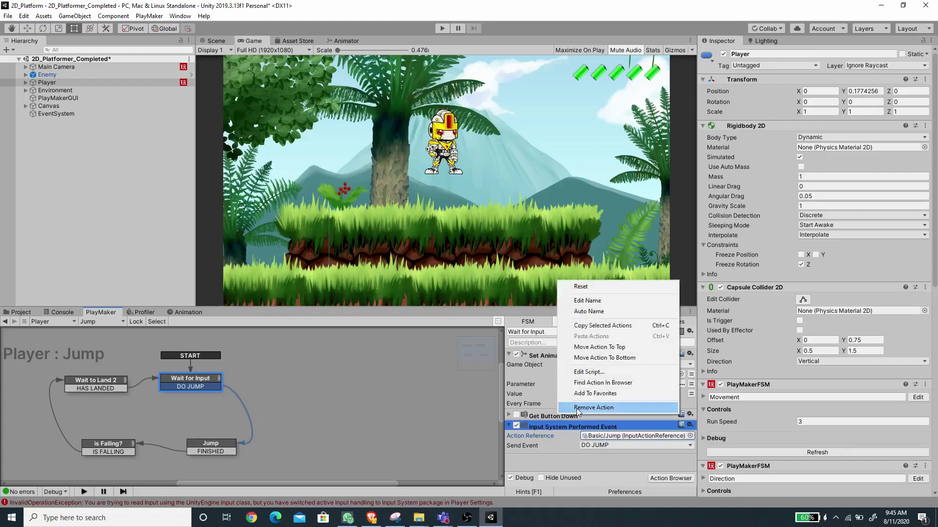
{"action": "left_click", "coordinate": [577, 408]}
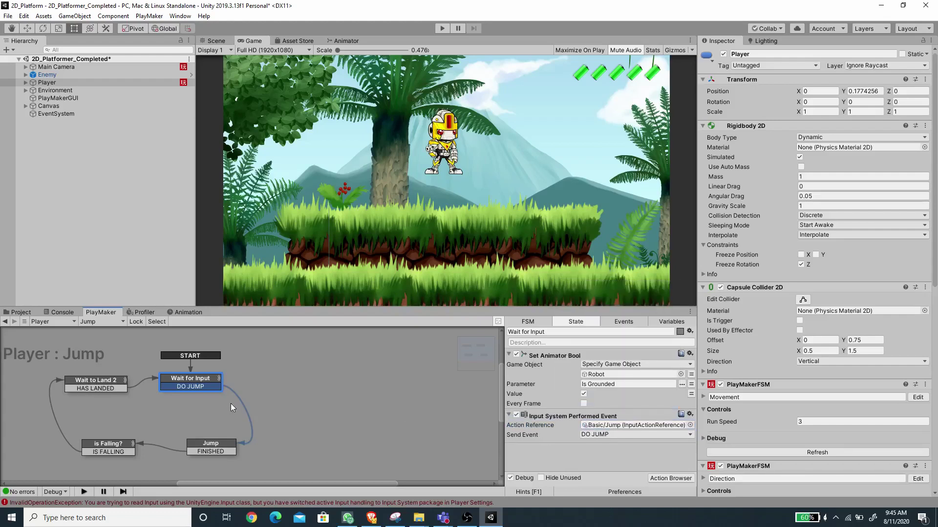
In the Shooting FSM, add an Input System Performed Event to the Wait for Input state.
{"action": "left_click", "coordinate": [108, 322]}
{"action": "left_click", "coordinate": [138, 370]}
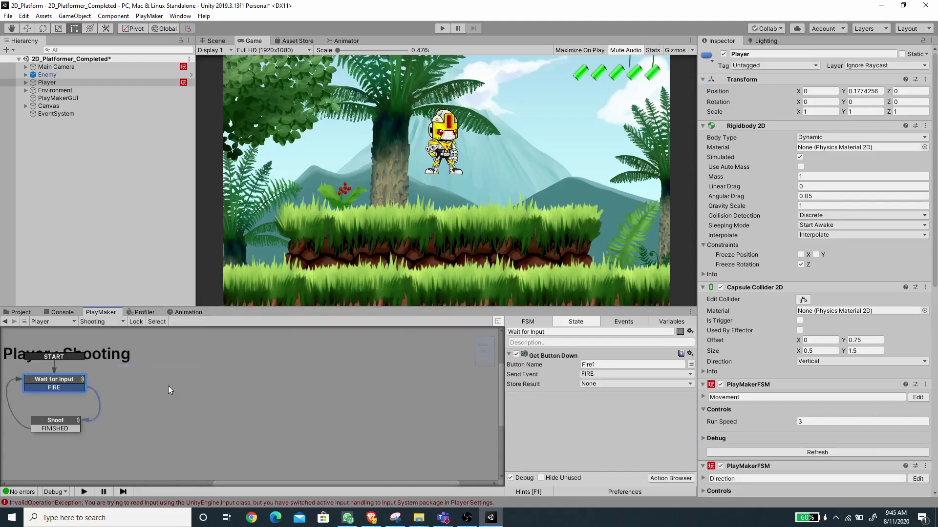
{"action": "left_click", "coordinate": [665, 477]}
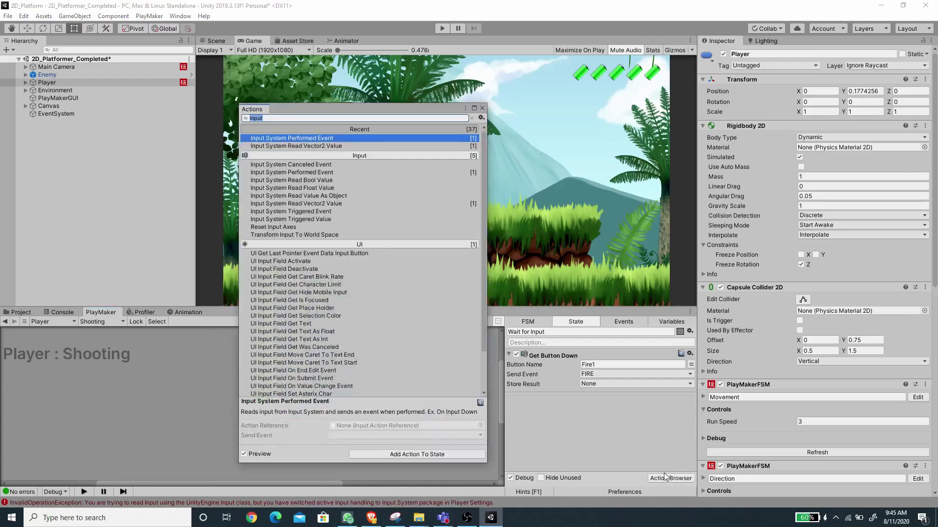
{"action": "double_click", "coordinate": [322, 138]}
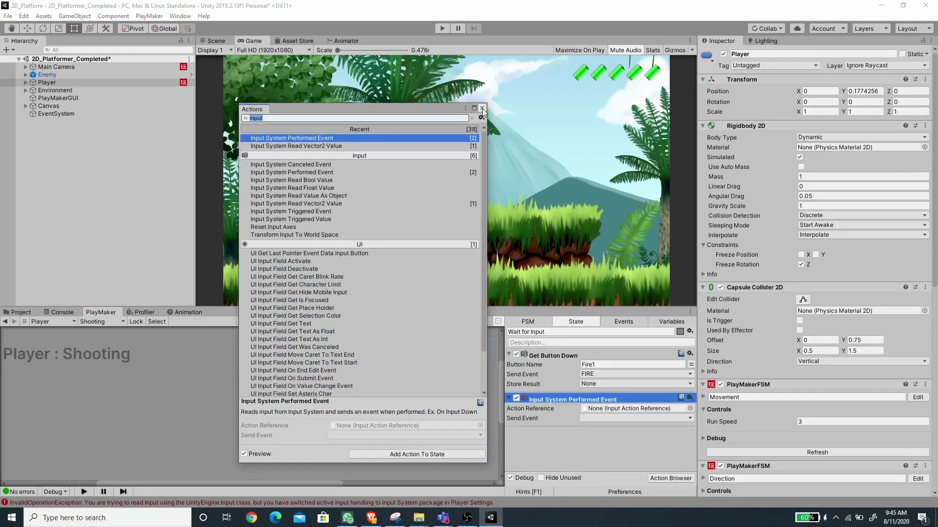
{"action": "left_click", "coordinate": [482, 109]}
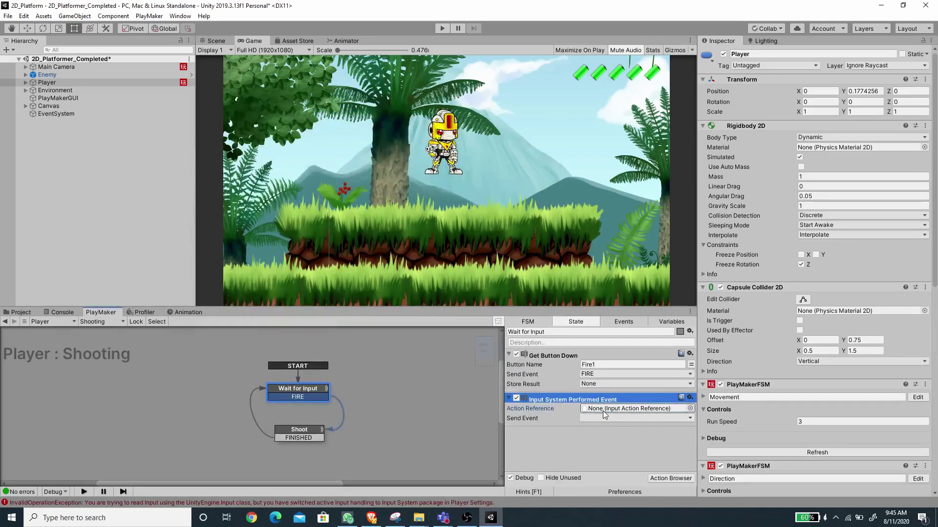
Bind it to Basic/Fire sending FIRE, remove Get Button Down, save the scene and enter play mode.
{"action": "left_click", "coordinate": [690, 409]}
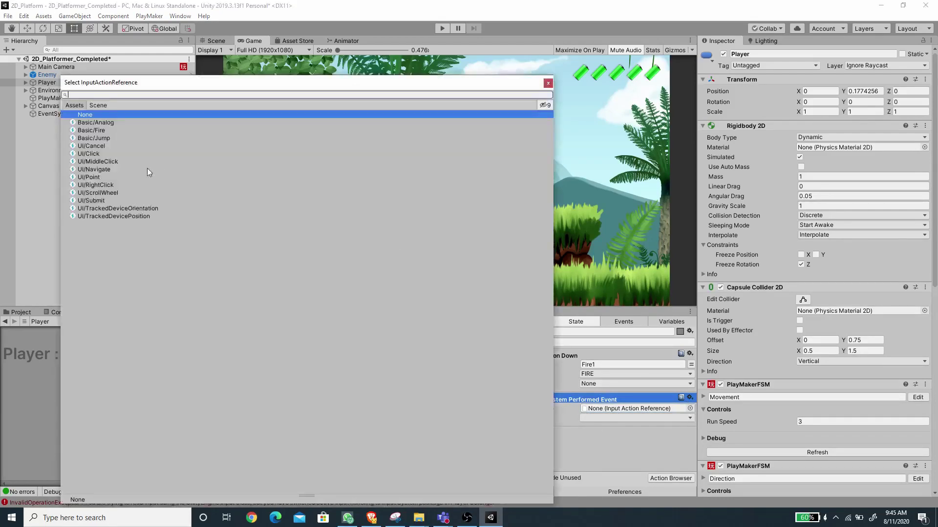
{"action": "left_click", "coordinate": [96, 130]}
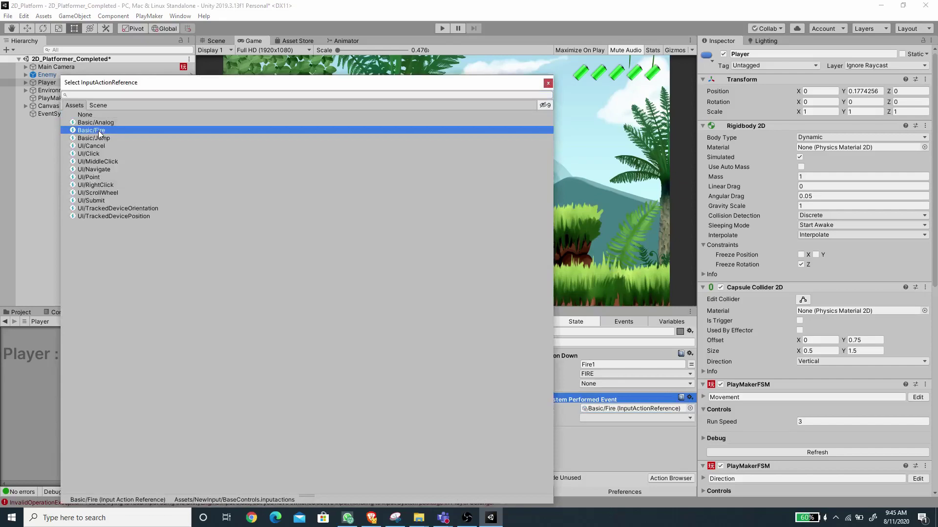
{"action": "key", "text": "Return"}
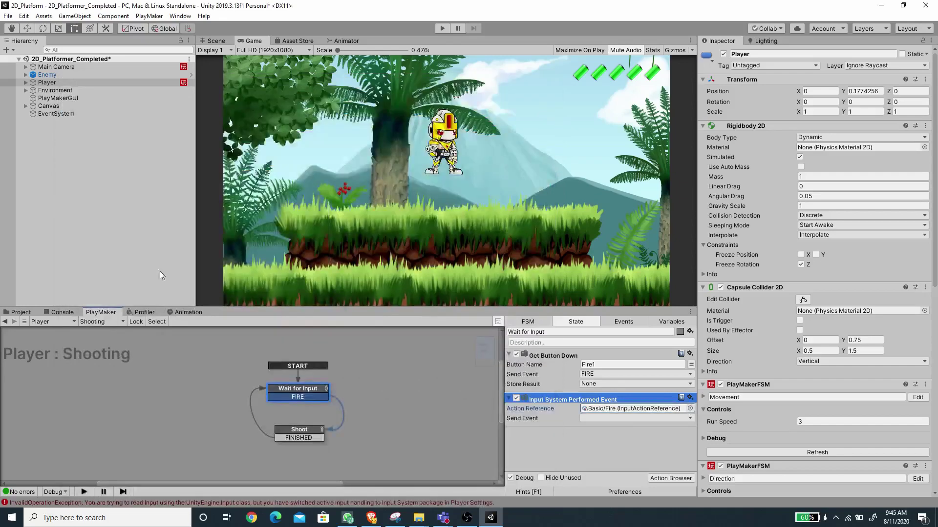
{"action": "left_click", "coordinate": [590, 415]}
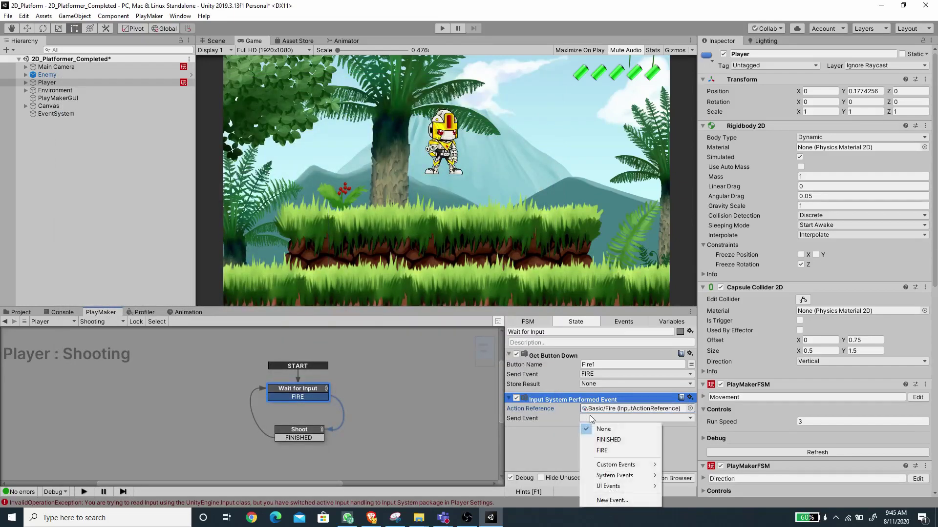
{"action": "left_click", "coordinate": [602, 445]}
{"action": "right_click", "coordinate": [547, 354]}
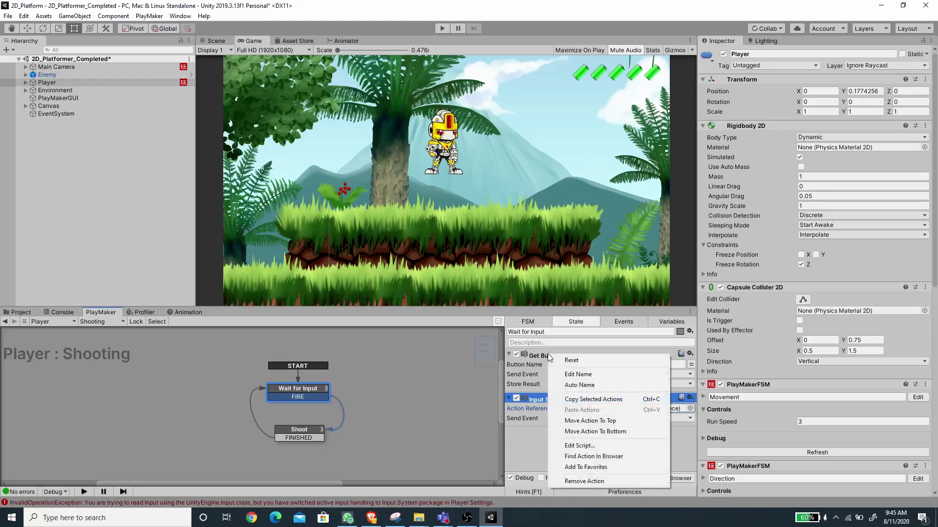
{"action": "left_click", "coordinate": [579, 481]}
{"action": "key", "text": "ctrl+s"}
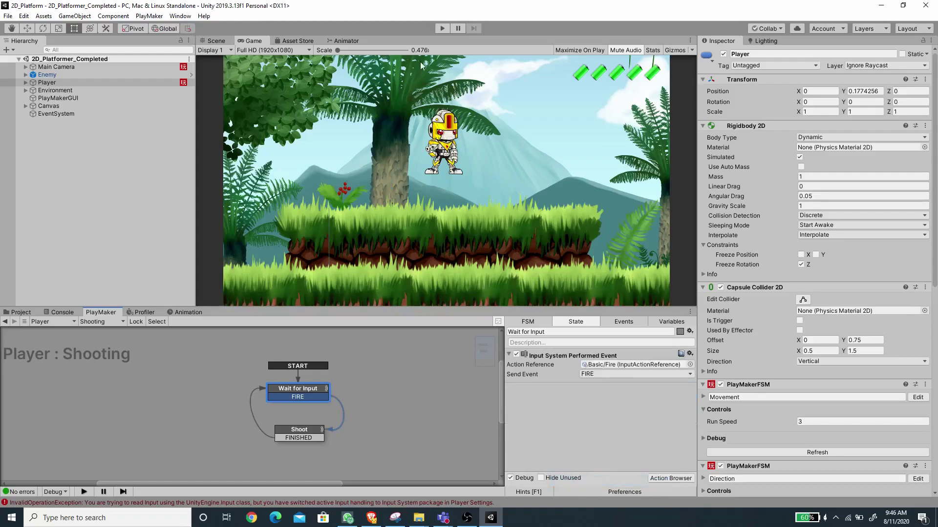
{"action": "left_click", "coordinate": [442, 29]}
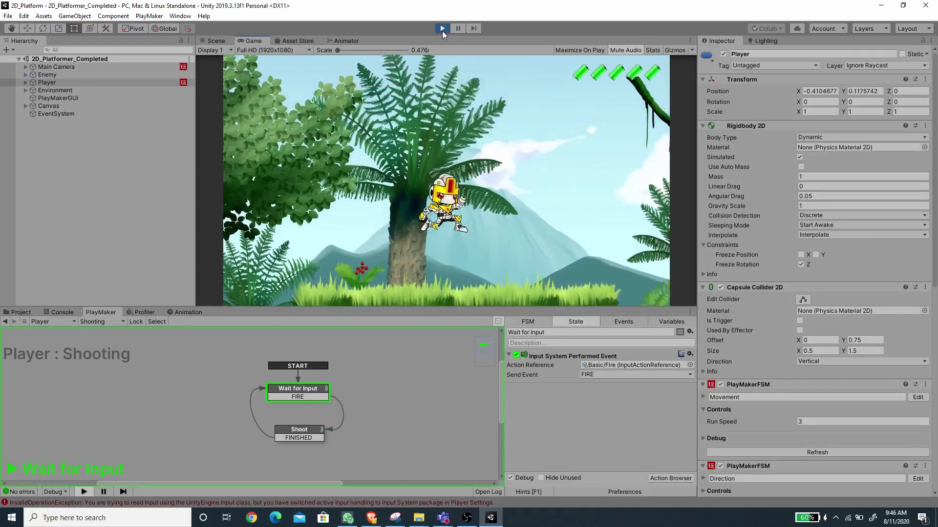
Test jumping with Space and firing bullets with Ctrl, then exit play mode.
{"action": "key", "text": "space"}
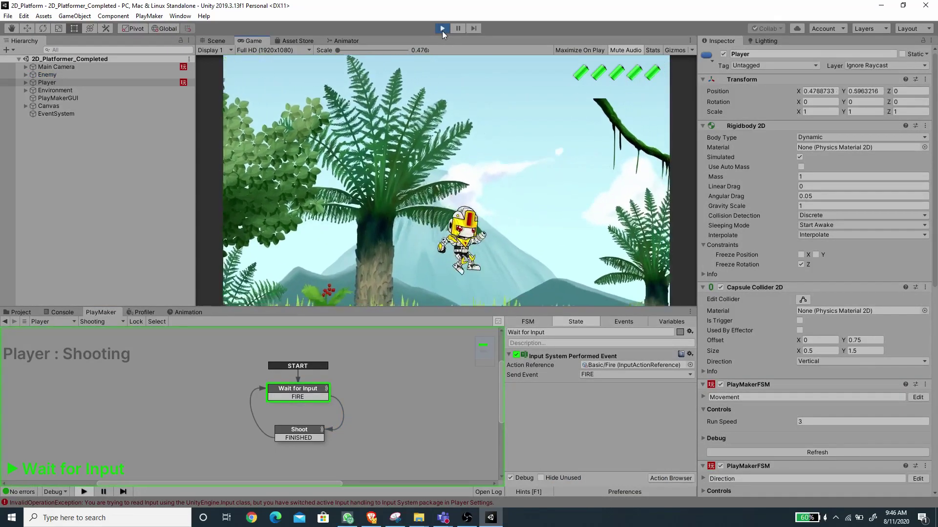
{"action": "key", "text": "ctrl"}
{"action": "key", "text": "ctrl"}
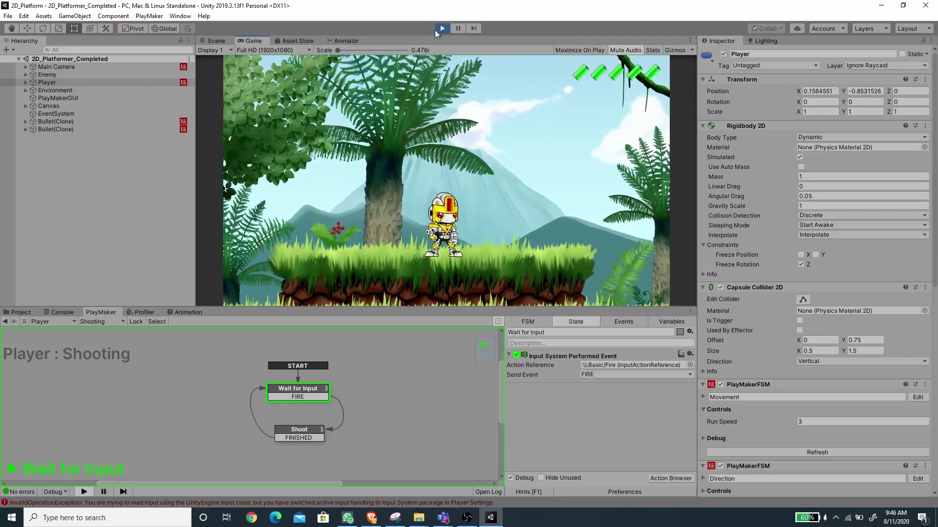
{"action": "left_click", "coordinate": [440, 28]}
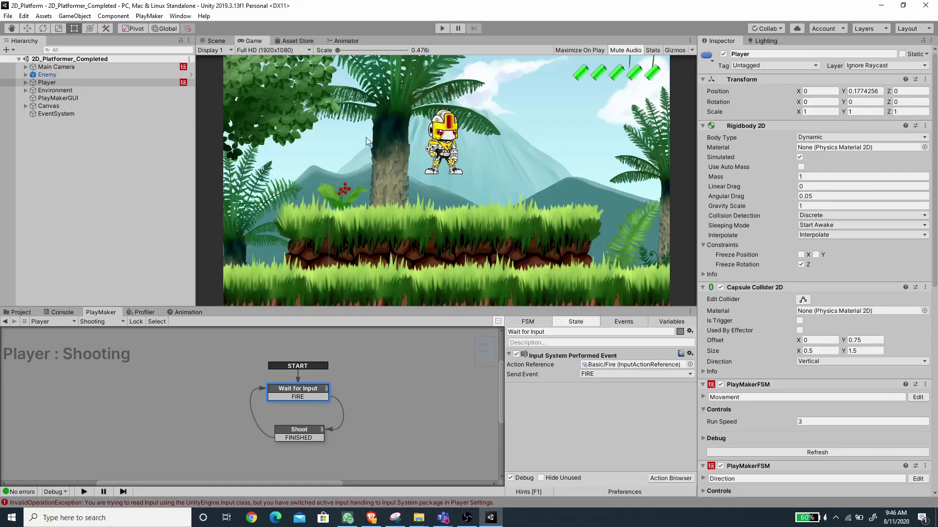
Show Assets/Samples, review the Input System package's samples in the Package Manager, then close it.
{"action": "left_click", "coordinate": [18, 313]}
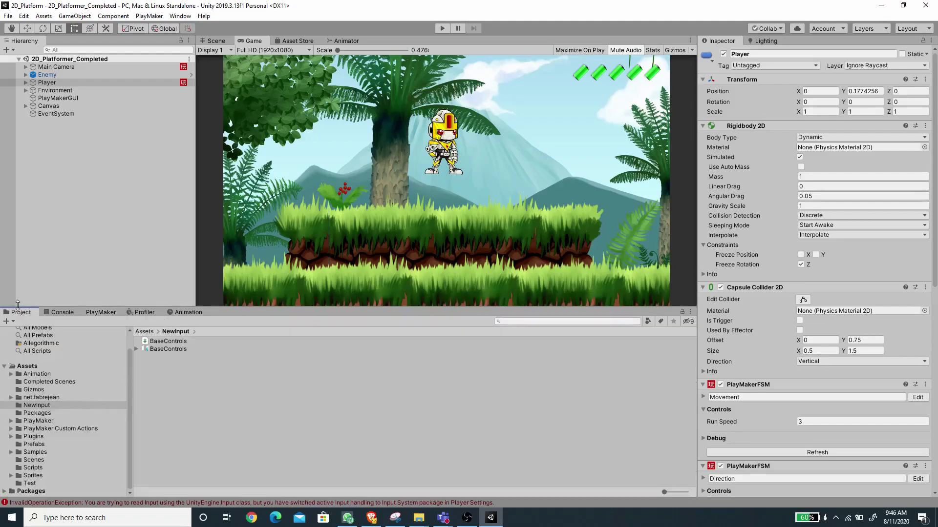
{"action": "left_click", "coordinate": [39, 452]}
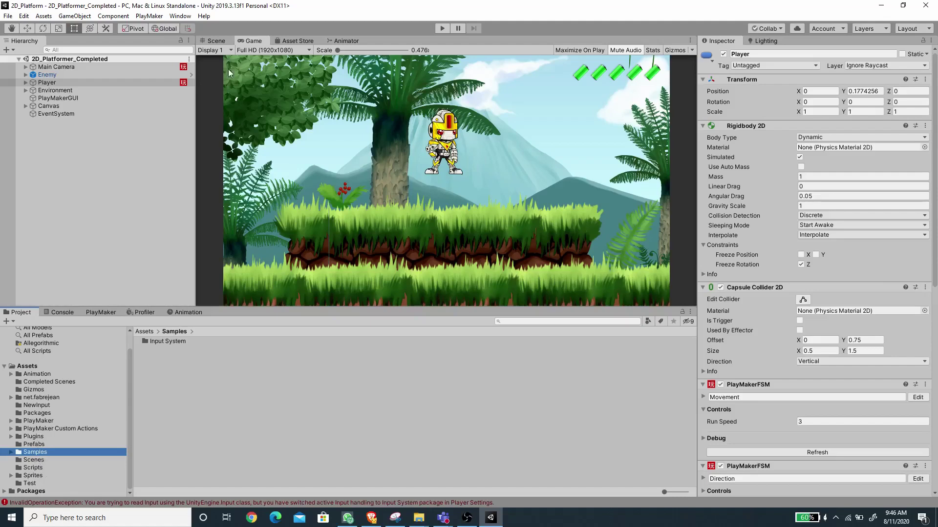
{"action": "left_click", "coordinate": [181, 16]}
{"action": "left_click", "coordinate": [215, 76]}
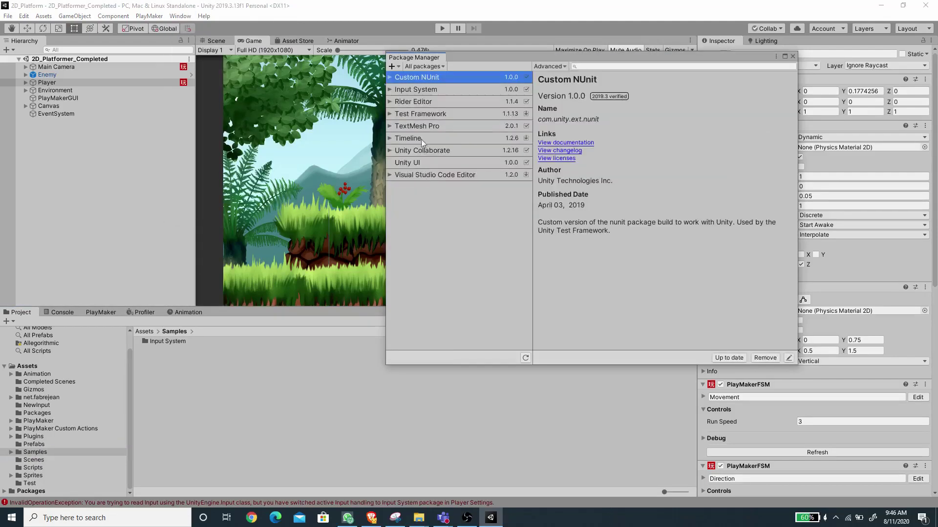
{"action": "left_click", "coordinate": [429, 90]}
{"action": "scroll", "coordinate": [618, 243], "scroll_direction": "down", "scroll_amount": 1}
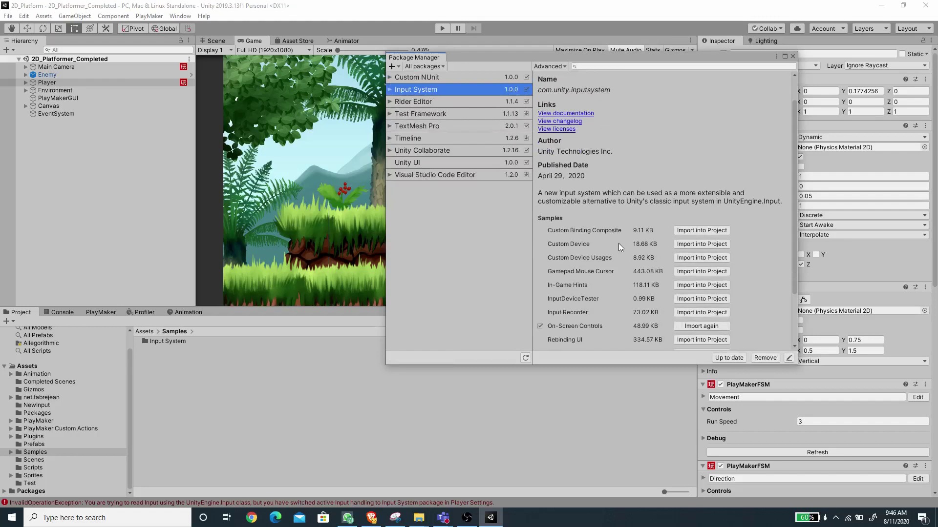
{"action": "scroll", "coordinate": [610, 278], "scroll_direction": "down", "scroll_amount": 1}
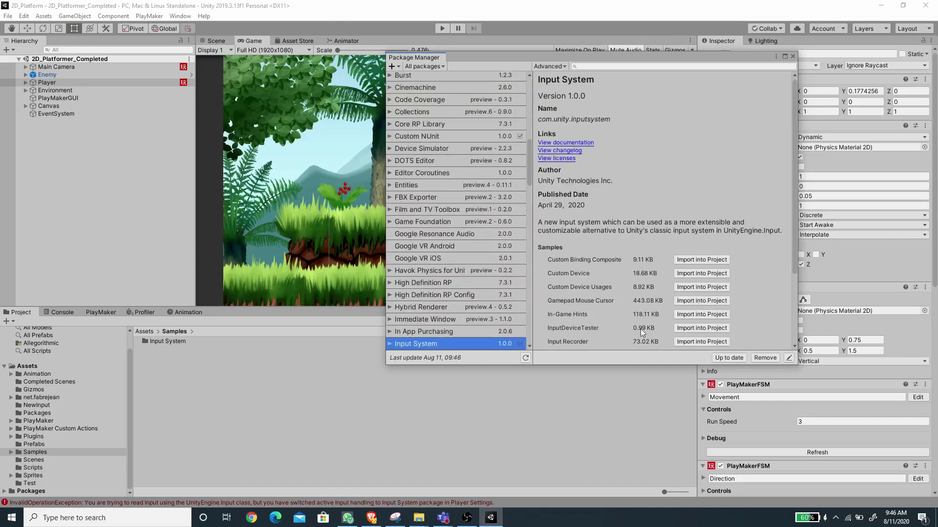
{"action": "scroll", "coordinate": [703, 298], "scroll_direction": "down", "scroll_amount": 3}
{"action": "left_click", "coordinate": [793, 55]}
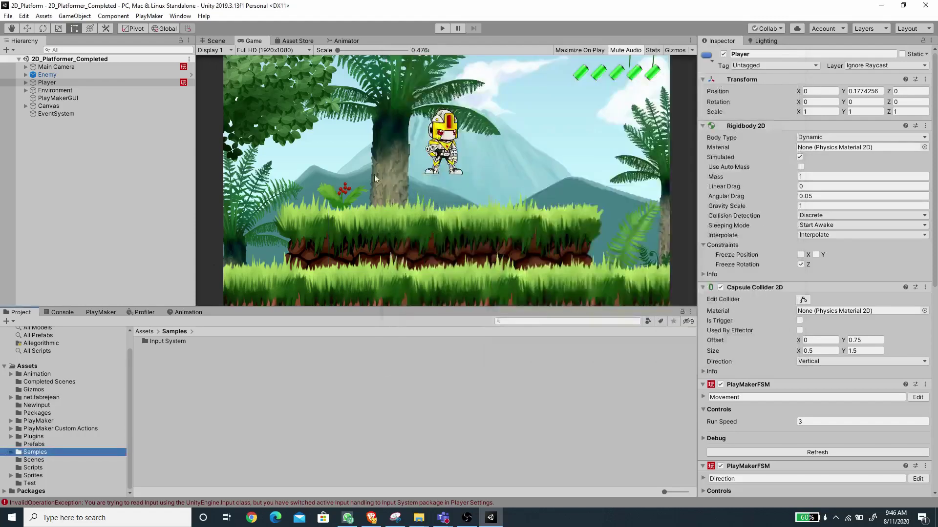
Drag the Stick prefab from Samples/Input System/1.0.0/On-Screen Controls under the Canvas.
{"action": "double_click", "coordinate": [152, 341]}
{"action": "double_click", "coordinate": [157, 344]}
{"action": "left_click", "coordinate": [162, 343]}
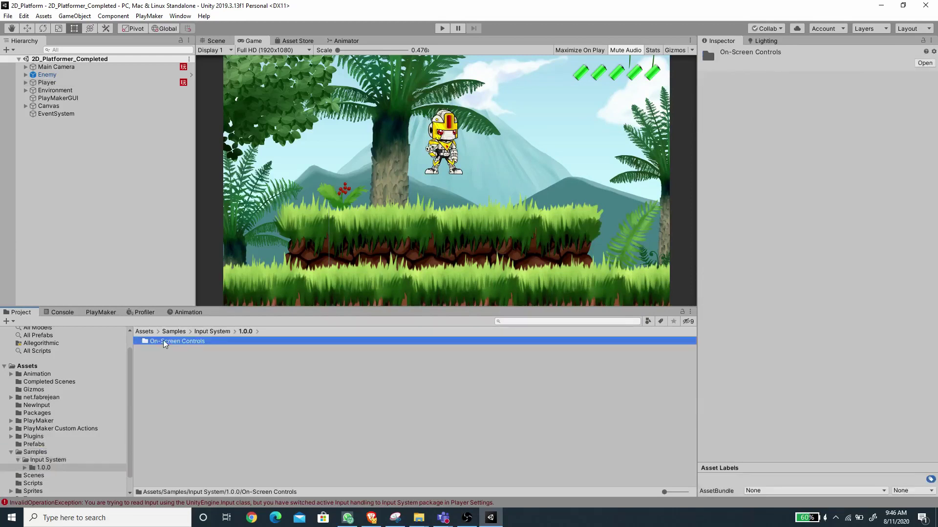
{"action": "double_click", "coordinate": [163, 341]}
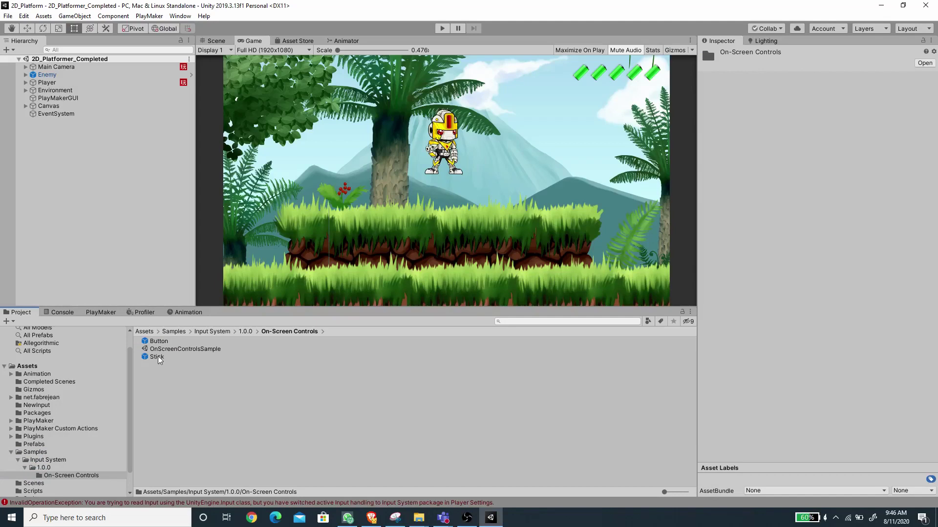
{"action": "left_click", "coordinate": [156, 359]}
{"action": "left_click", "coordinate": [163, 342]}
{"action": "left_click", "coordinate": [154, 358]}
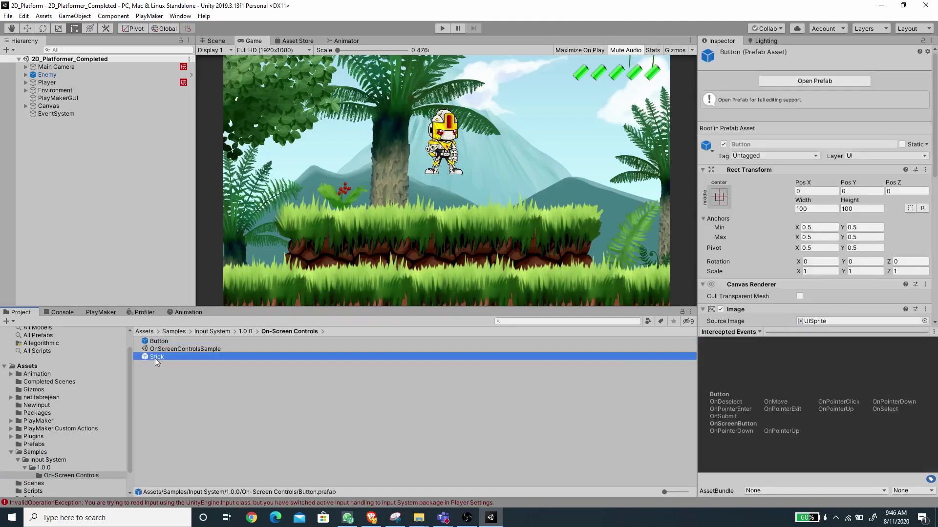
{"action": "left_click", "coordinate": [40, 105]}
{"action": "left_click", "coordinate": [26, 106]}
{"action": "left_click_drag", "start_coordinate": [162, 359], "coordinate": [54, 106]}
Move the stick to the canvas's lower left and anchor it bottom-left.
{"action": "left_click", "coordinate": [215, 43]}
{"action": "scroll", "coordinate": [459, 163], "scroll_direction": "down", "scroll_amount": 5}
{"action": "scroll", "coordinate": [448, 225], "scroll_direction": "down", "scroll_amount": 3}
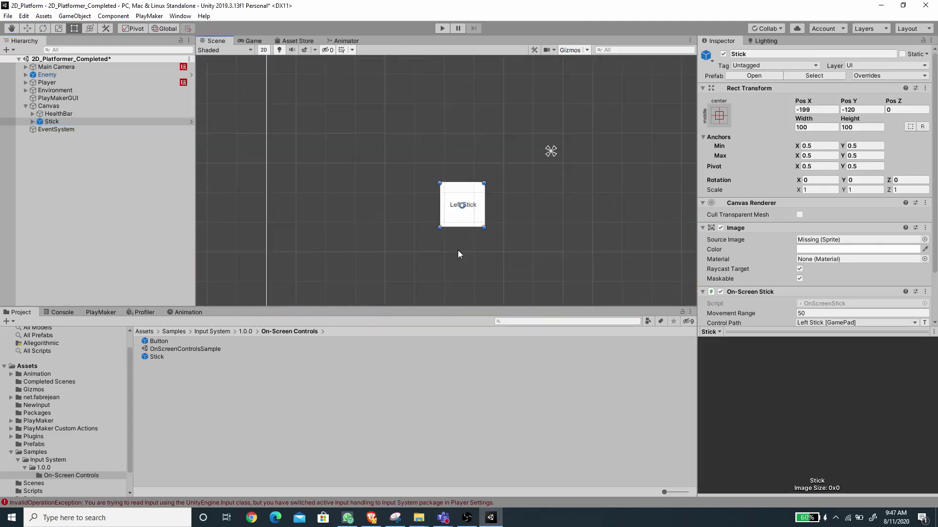
{"action": "left_click_drag", "start_coordinate": [508, 173], "coordinate": [421, 210]}
{"action": "left_click", "coordinate": [718, 118]}
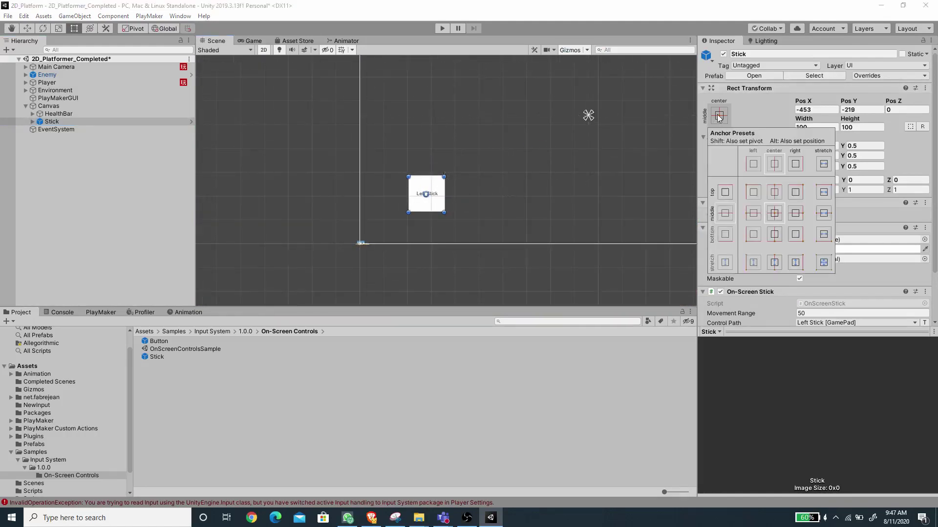
{"action": "left_click", "coordinate": [752, 238]}
{"action": "scroll", "coordinate": [776, 258], "scroll_direction": "down", "scroll_amount": 3}
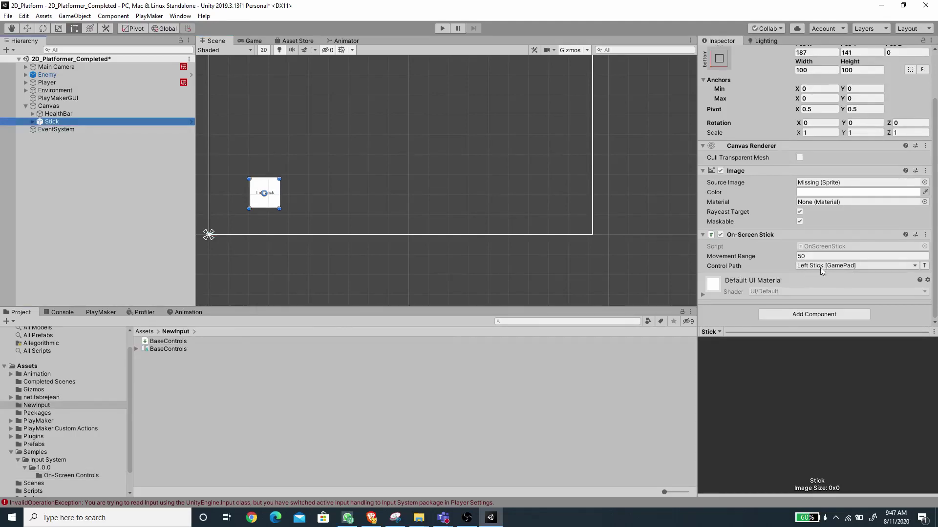
{"action": "double_click", "coordinate": [169, 349]}
{"action": "left_click", "coordinate": [357, 171]}
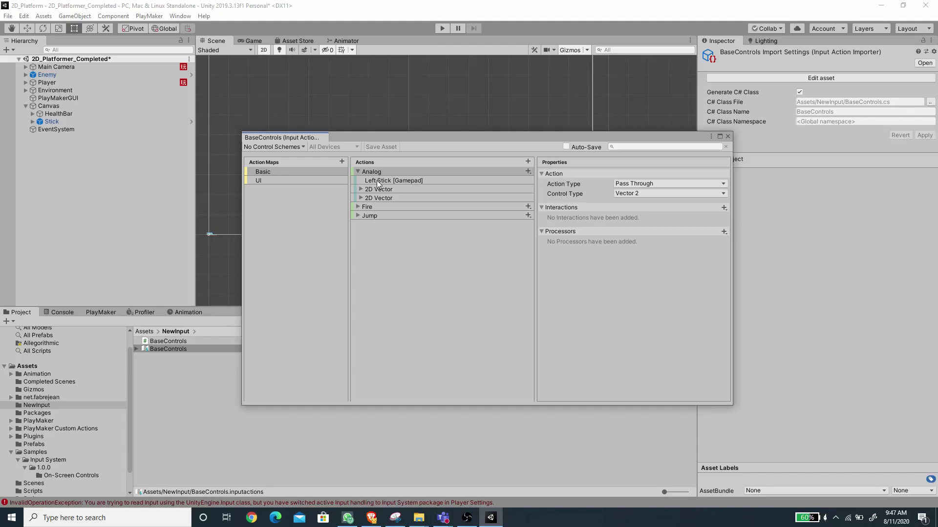
{"action": "left_click", "coordinate": [377, 181]}
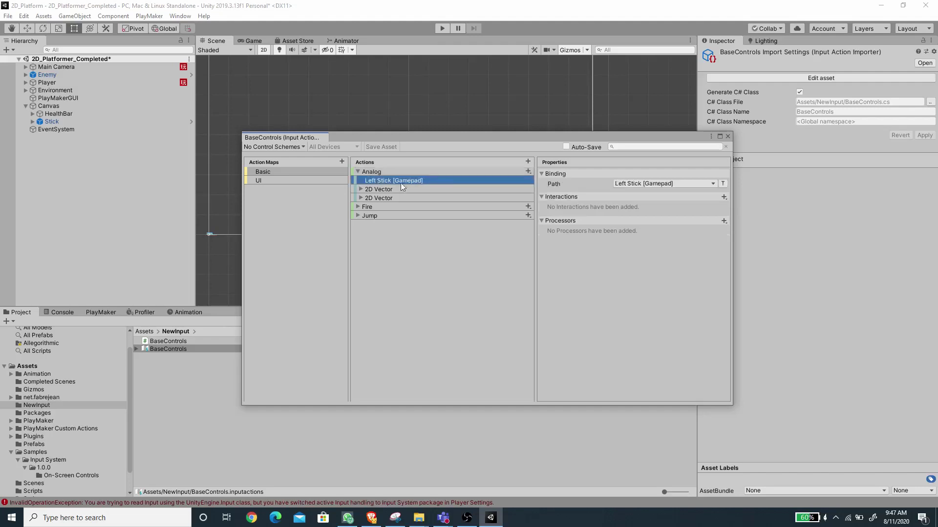
{"action": "left_click", "coordinate": [51, 122]}
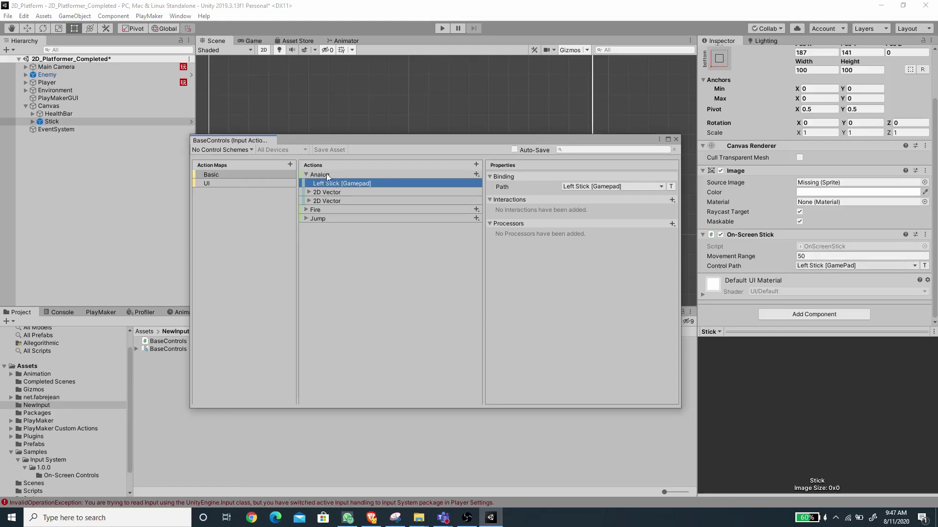
{"action": "left_click", "coordinate": [675, 139]}
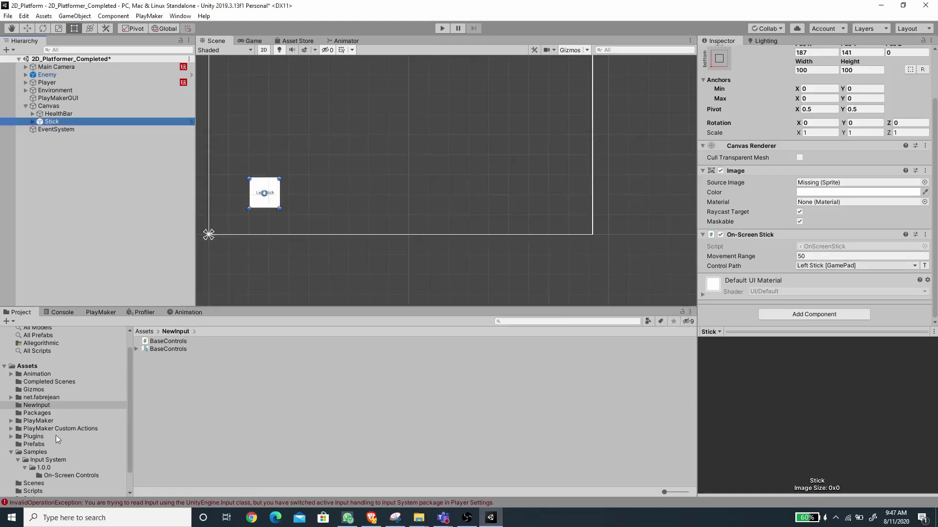
Add the on-screen Button prefab under the Canvas, place it lower right, and anchor it bottom-right.
{"action": "scroll", "coordinate": [61, 434], "scroll_direction": "down", "scroll_amount": 1}
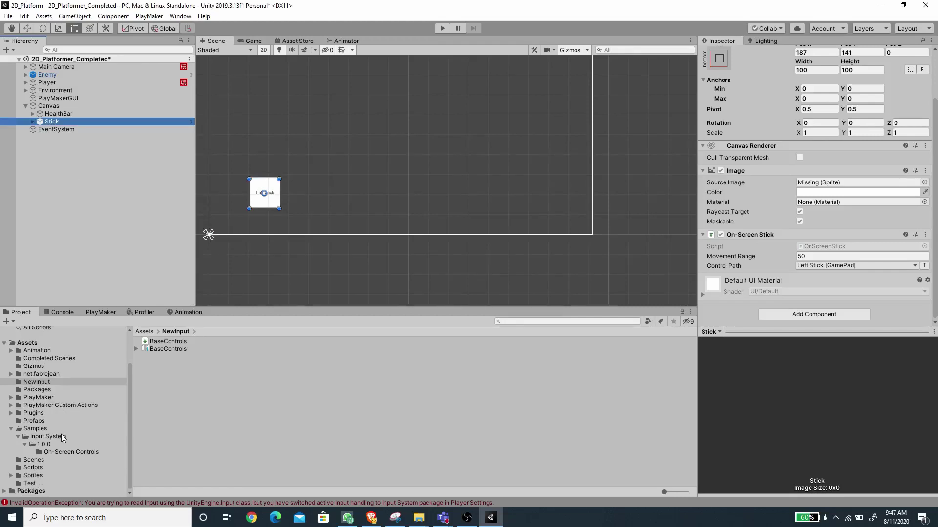
{"action": "left_click", "coordinate": [56, 452]}
{"action": "left_click_drag", "start_coordinate": [151, 342], "coordinate": [60, 107]}
{"action": "left_click_drag", "start_coordinate": [395, 139], "coordinate": [485, 204]}
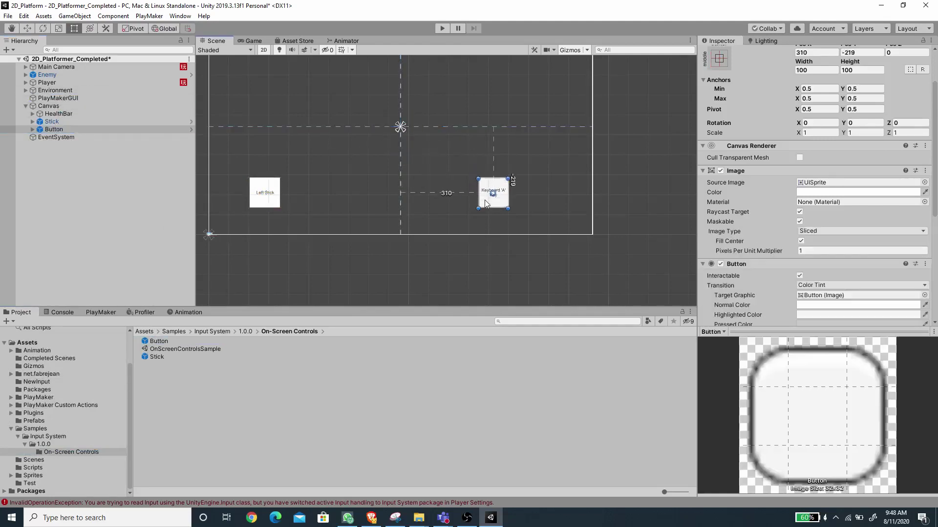
{"action": "scroll", "coordinate": [755, 80], "scroll_direction": "up", "scroll_amount": 2}
{"action": "left_click", "coordinate": [719, 115]}
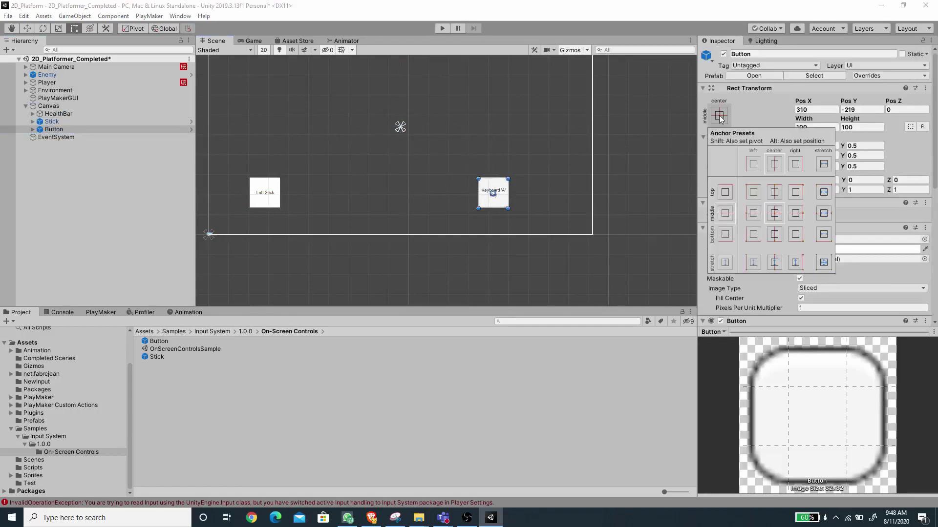
{"action": "left_click", "coordinate": [795, 234]}
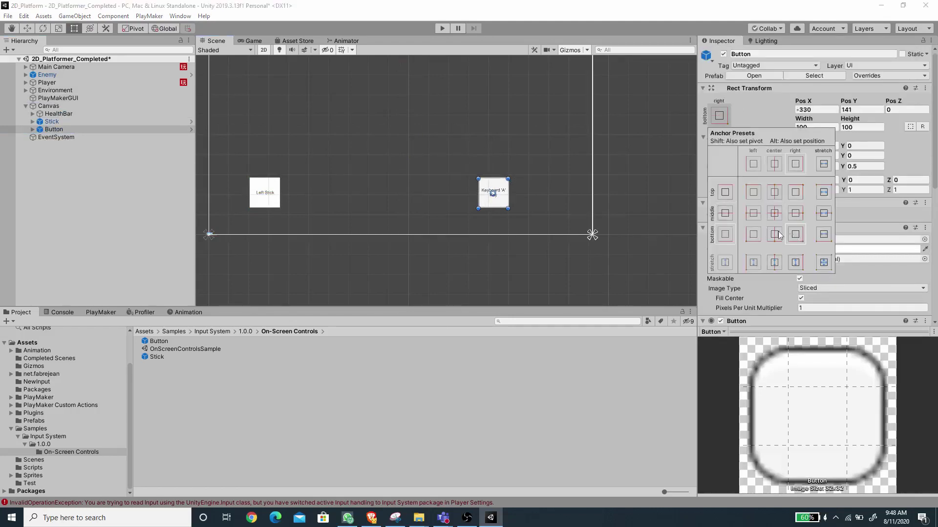
{"action": "left_click", "coordinate": [31, 128]}
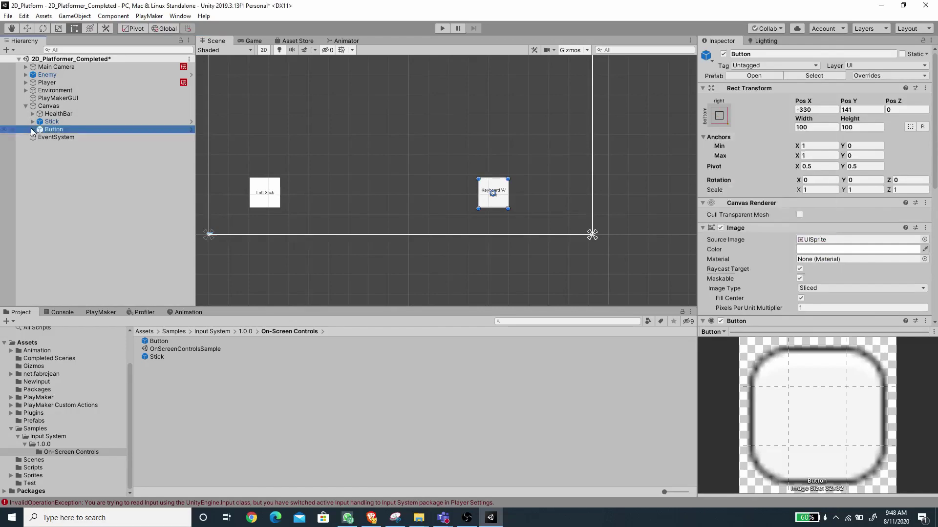
Change the button's label text to FIRE and duplicate the button as Button (1).
{"action": "left_click", "coordinate": [32, 129]}
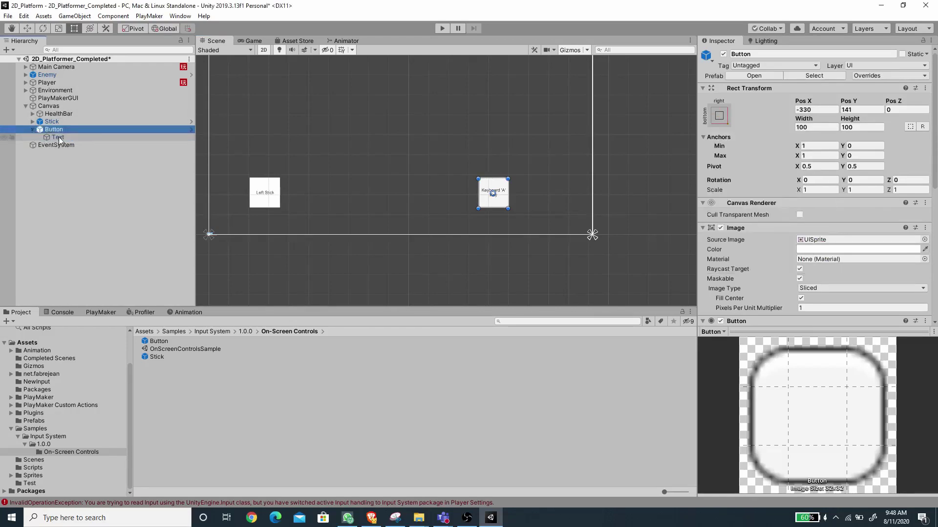
{"action": "left_click", "coordinate": [59, 137]}
{"action": "left_click", "coordinate": [717, 239]}
{"action": "key", "text": "ctrl+a"}
{"action": "type", "text": "FIR"}
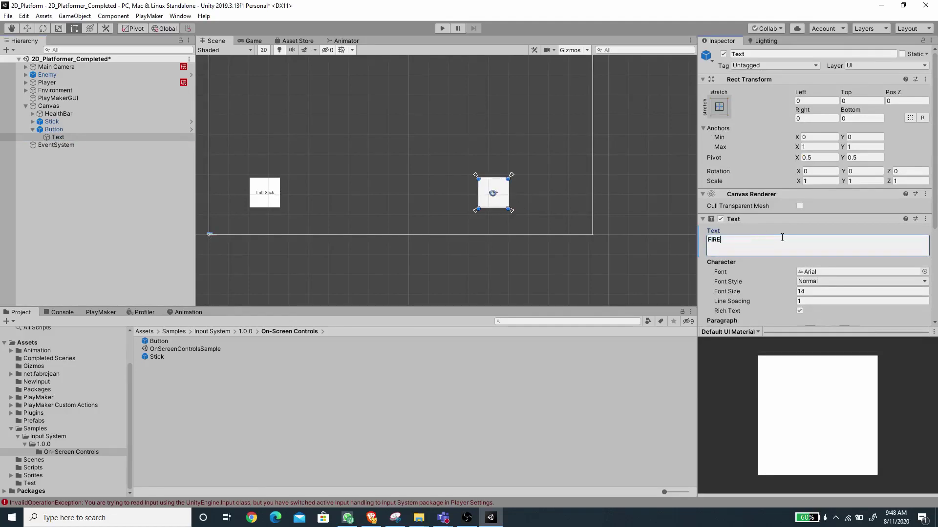
{"action": "left_click", "coordinate": [44, 129]}
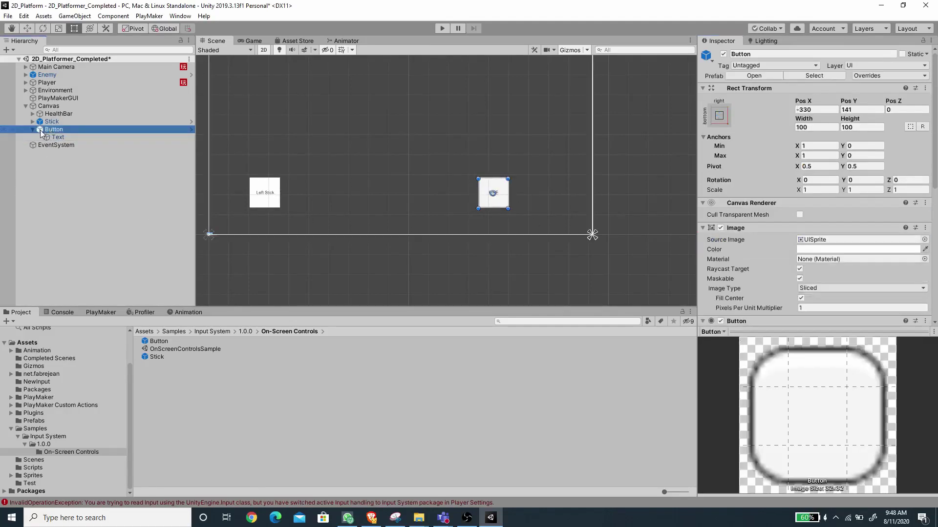
{"action": "left_click", "coordinate": [32, 129]}
{"action": "key", "text": "ctrl+d"}
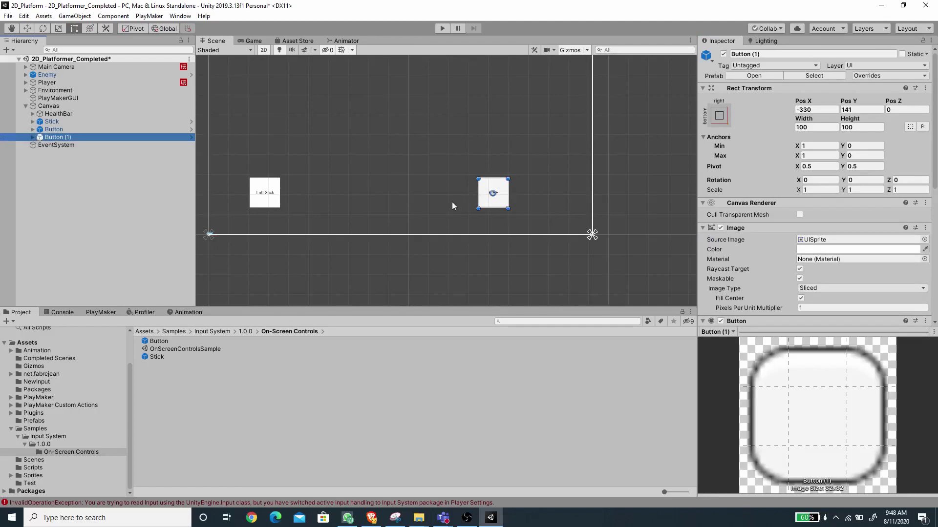
Move the copy to the right of FIRE and change its label to JUMP.
{"action": "left_click_drag", "start_coordinate": [483, 208], "coordinate": [549, 205]}
{"action": "left_click", "coordinate": [32, 138]}
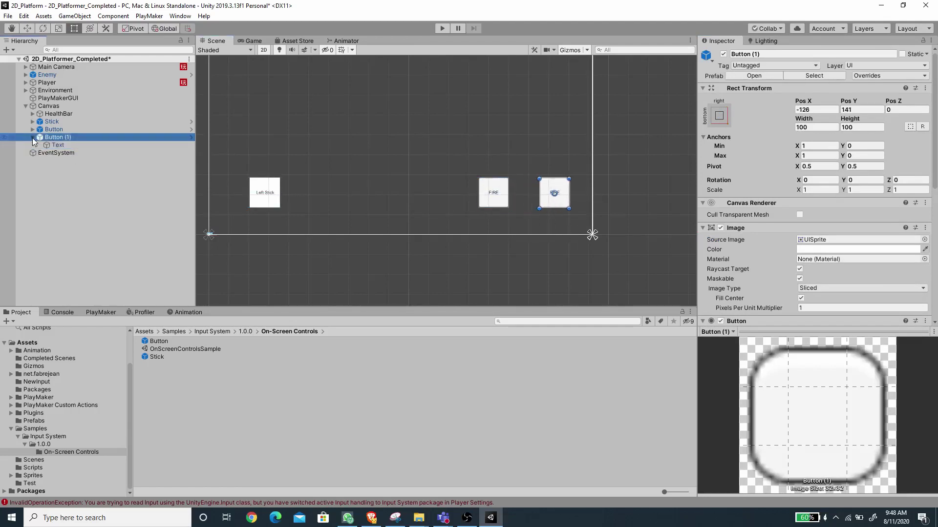
{"action": "left_click", "coordinate": [53, 146]}
{"action": "left_click", "coordinate": [746, 240]}
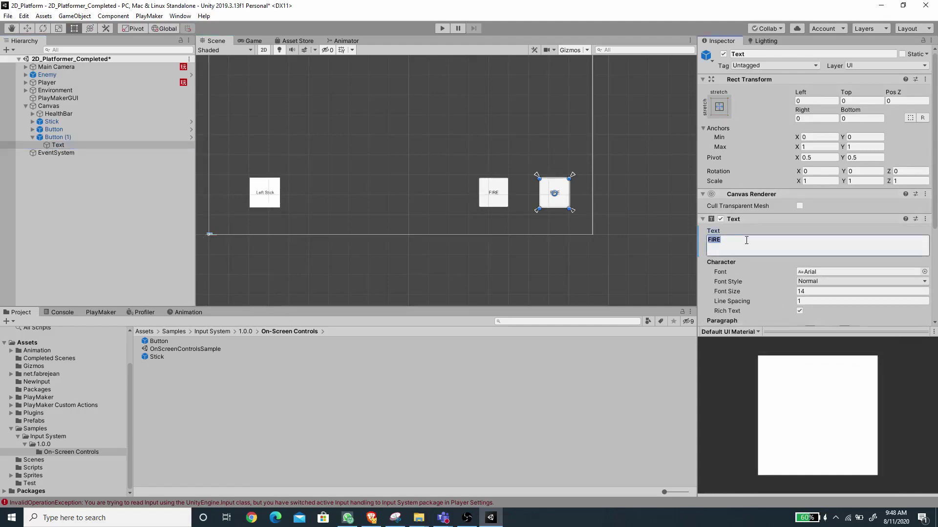
{"action": "type", "text": "JUMP"}
Set the FIRE button's control path to Button East [GamePad].
{"action": "left_click", "coordinate": [60, 128]}
{"action": "left_click", "coordinate": [33, 137]}
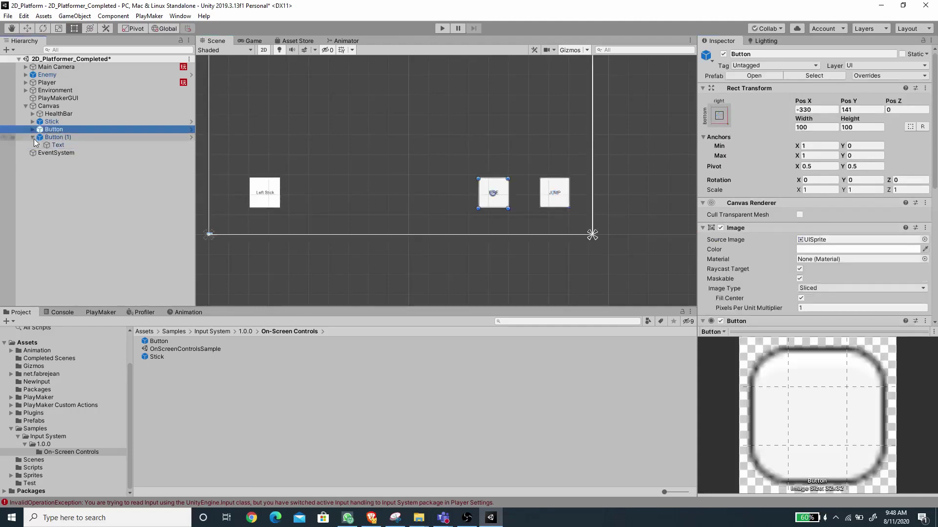
{"action": "scroll", "coordinate": [724, 270], "scroll_direction": "down", "scroll_amount": 8}
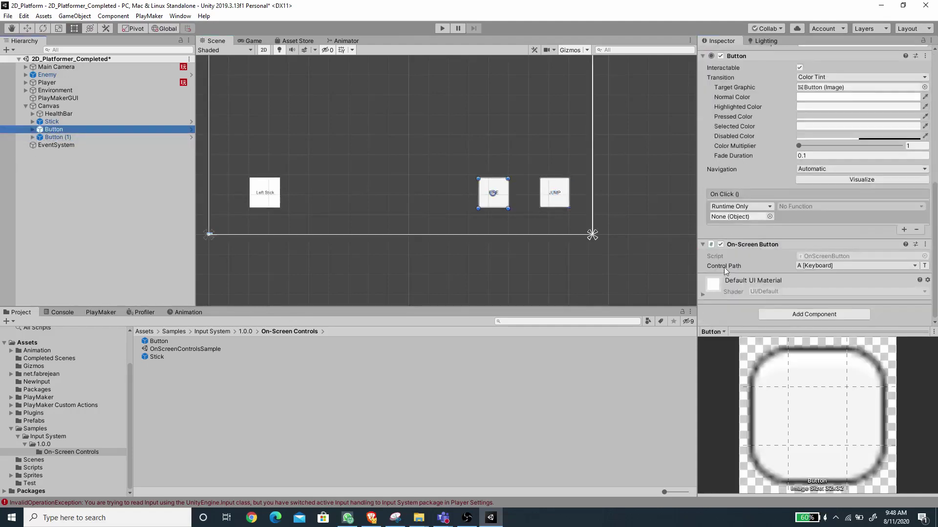
{"action": "left_click", "coordinate": [854, 266]}
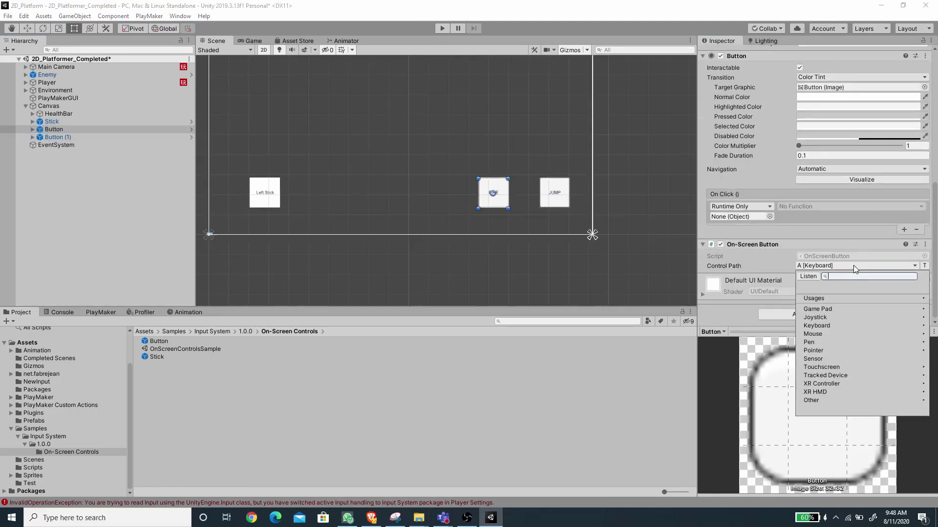
{"action": "left_click", "coordinate": [819, 309]}
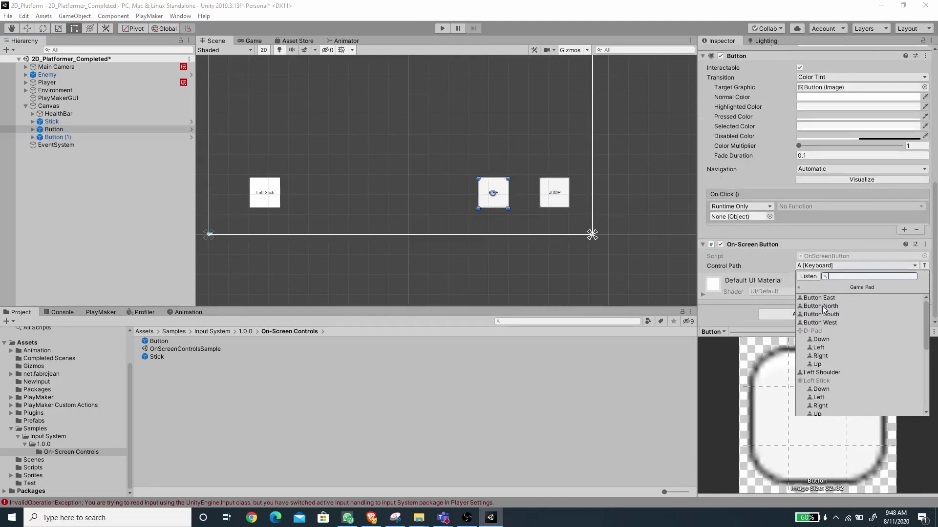
{"action": "left_click", "coordinate": [827, 299]}
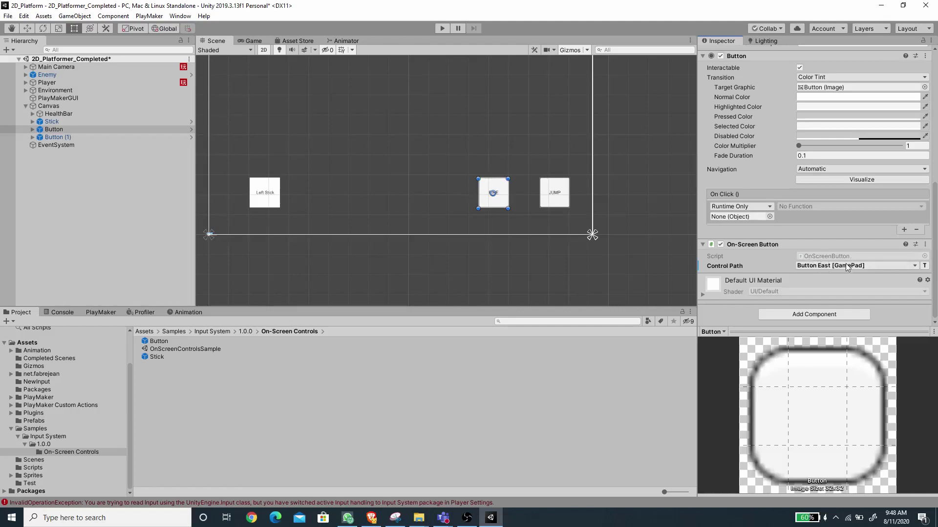
Set the JUMP button's control path to Button South [GamePad].
{"action": "left_click", "coordinate": [554, 193]}
{"action": "left_click", "coordinate": [818, 266]}
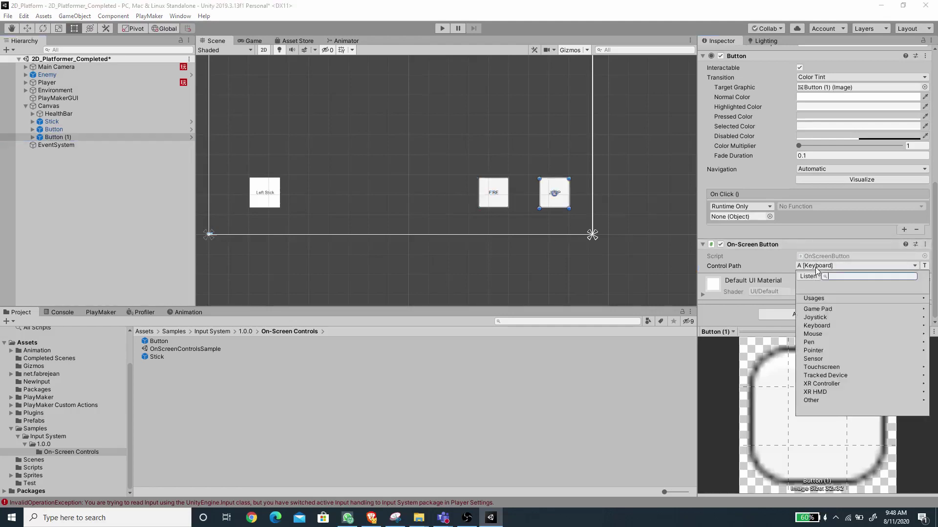
{"action": "left_click", "coordinate": [821, 309]}
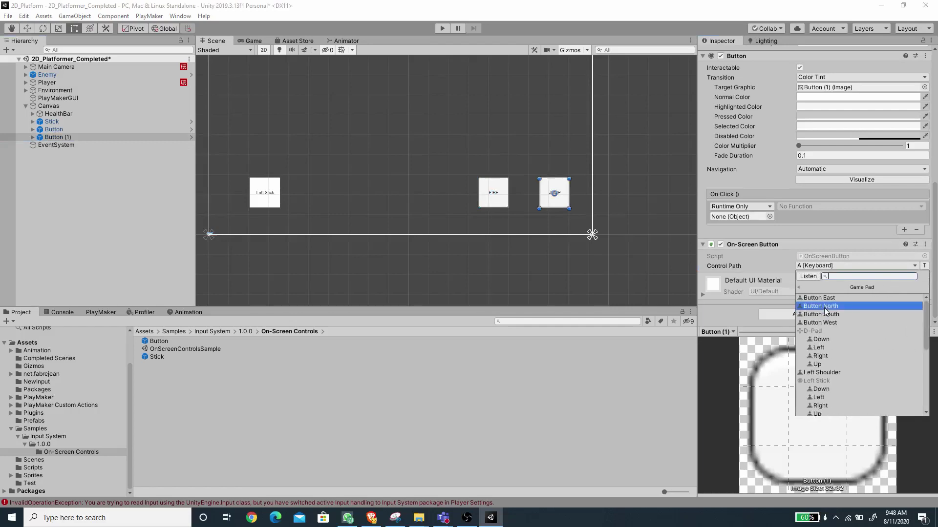
{"action": "left_click", "coordinate": [826, 315]}
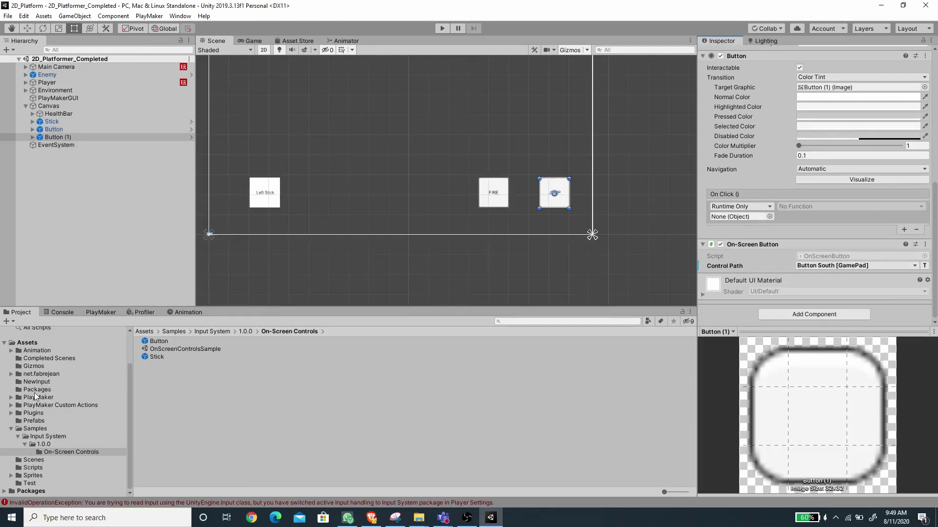
Open BaseControls from NewInput, check the Fire and Jump bindings, then close the actions editor.
{"action": "left_click", "coordinate": [41, 382]}
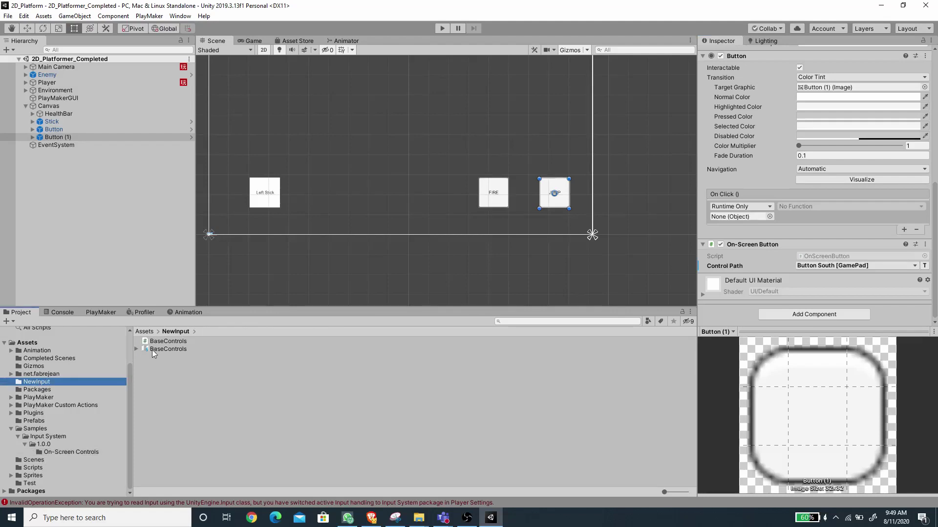
{"action": "double_click", "coordinate": [152, 349]}
{"action": "left_click", "coordinate": [338, 184]}
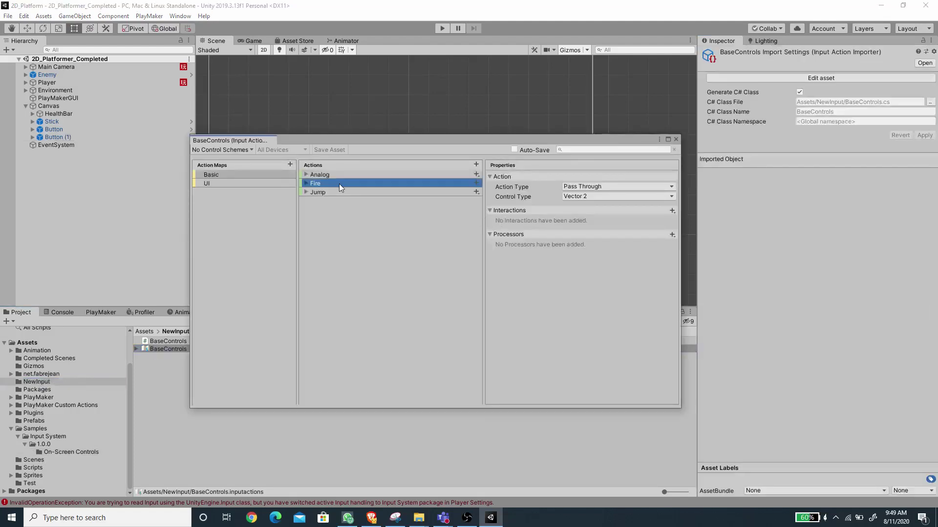
{"action": "left_click", "coordinate": [306, 184]}
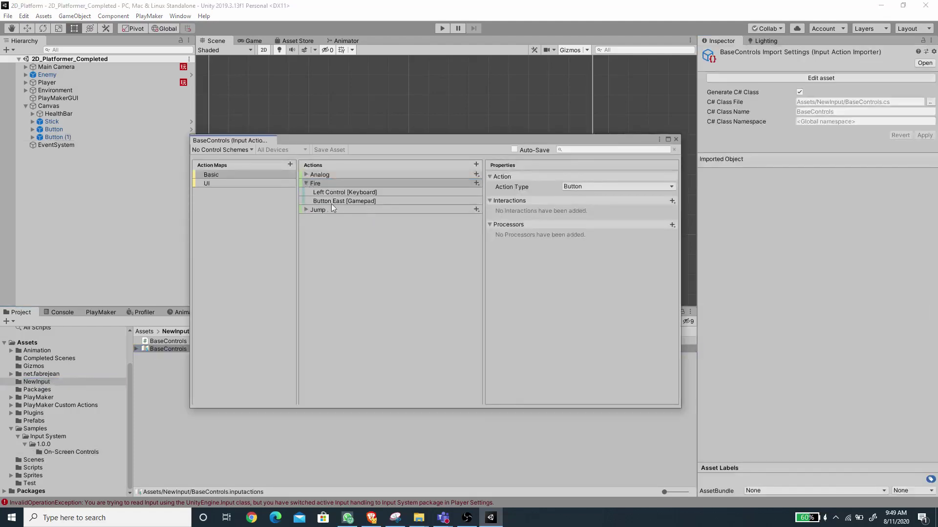
{"action": "left_click", "coordinate": [305, 210]}
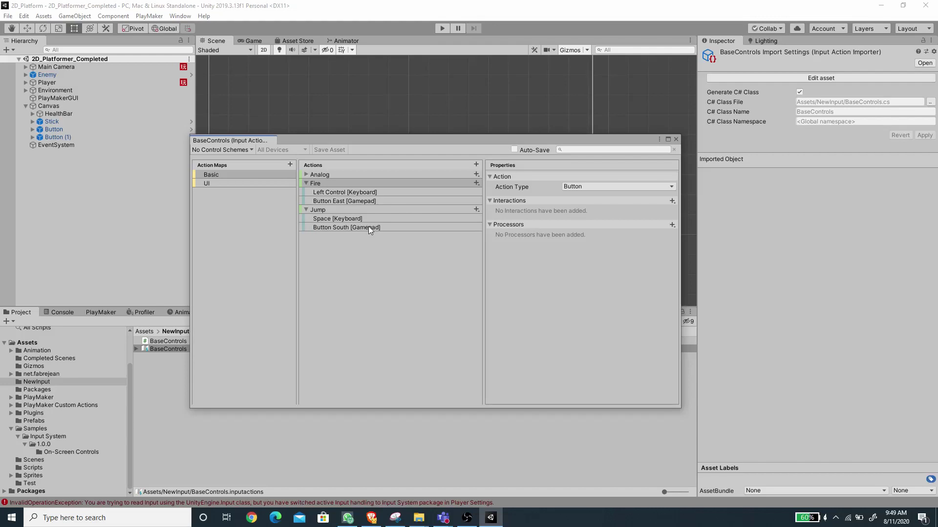
{"action": "left_click", "coordinate": [677, 140]}
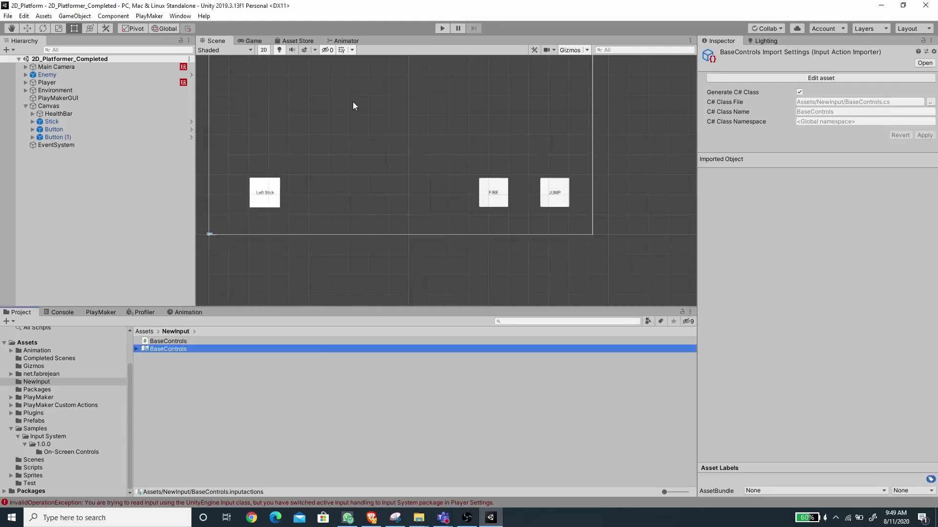
Play the game, jump twice with Space, fire a bullet, then stop play mode.
{"action": "left_click", "coordinate": [442, 28]}
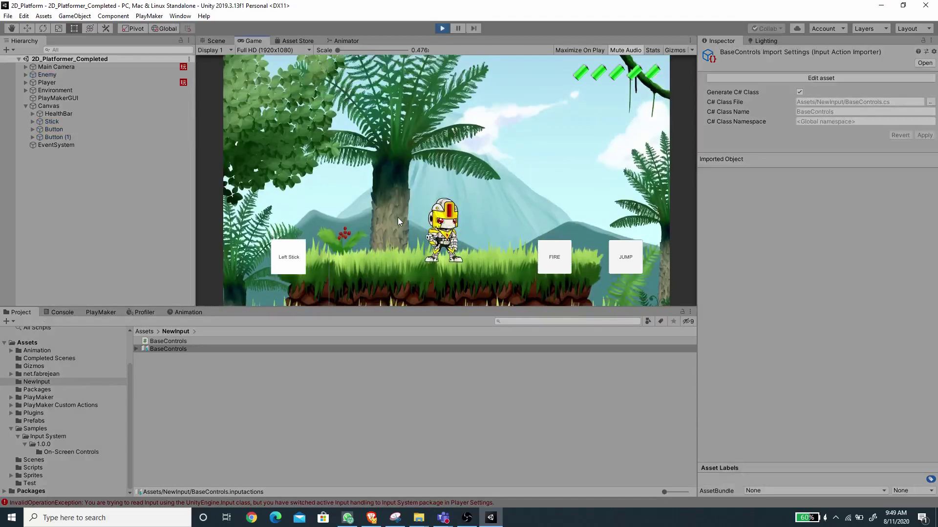
{"action": "key", "text": "space"}
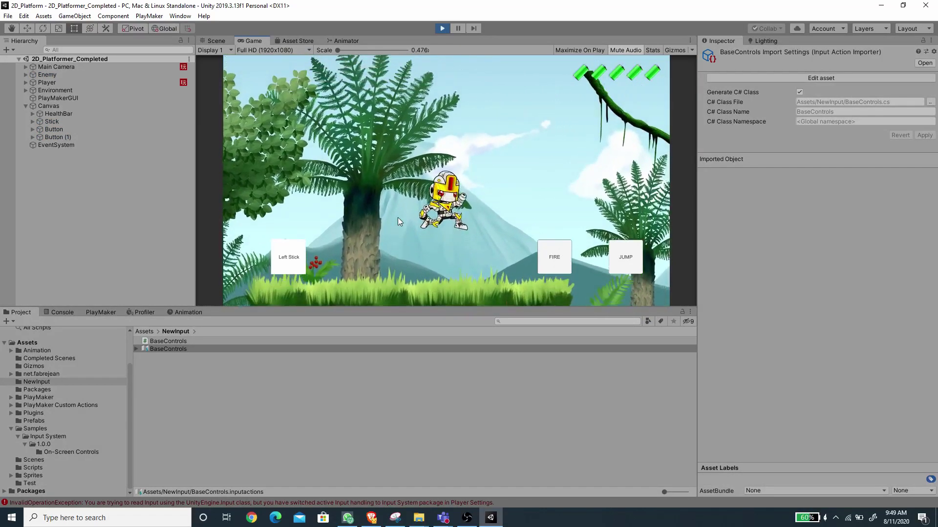
{"action": "key", "text": "space"}
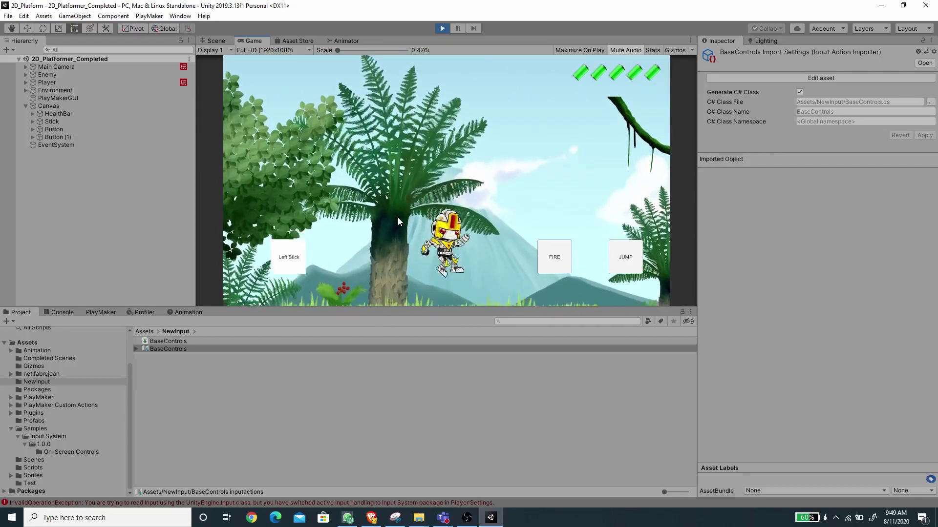
{"action": "left_click", "coordinate": [397, 217]}
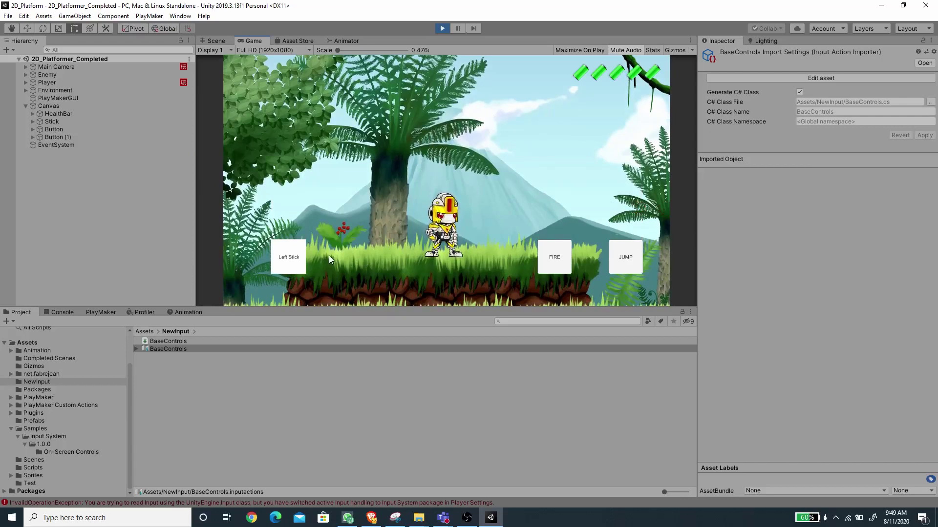
{"action": "left_click", "coordinate": [445, 31]}
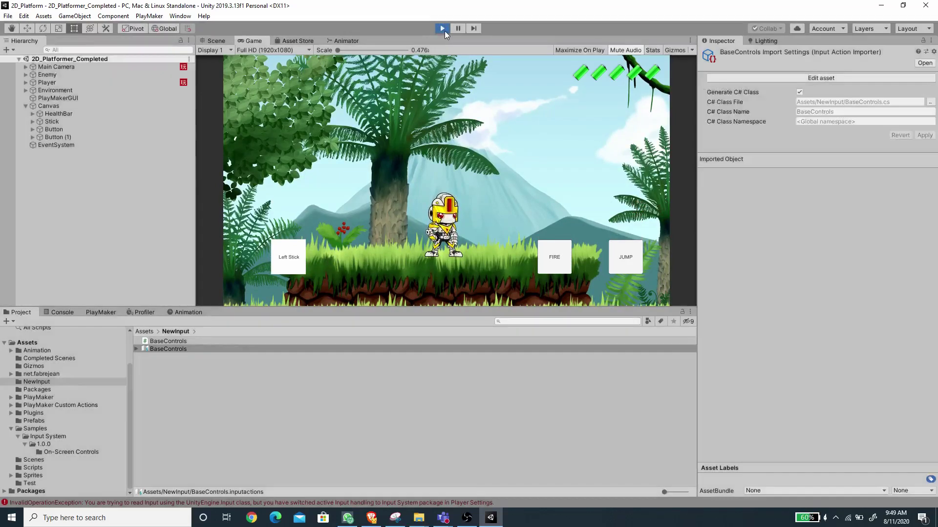
Replace the EventSystem's input module with InputSystemUIInputModule using BaseControls as Actions Asset, then play.
{"action": "left_click", "coordinate": [57, 114]}
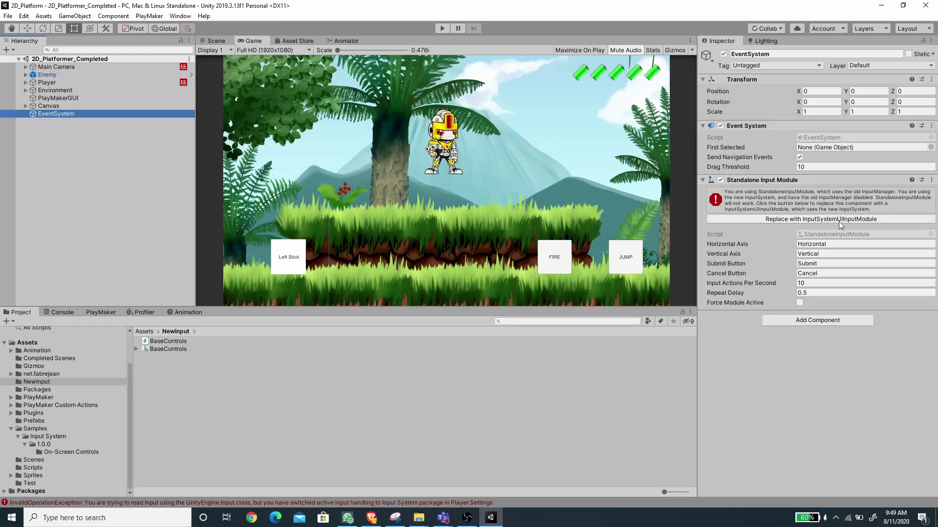
{"action": "left_click", "coordinate": [797, 218]}
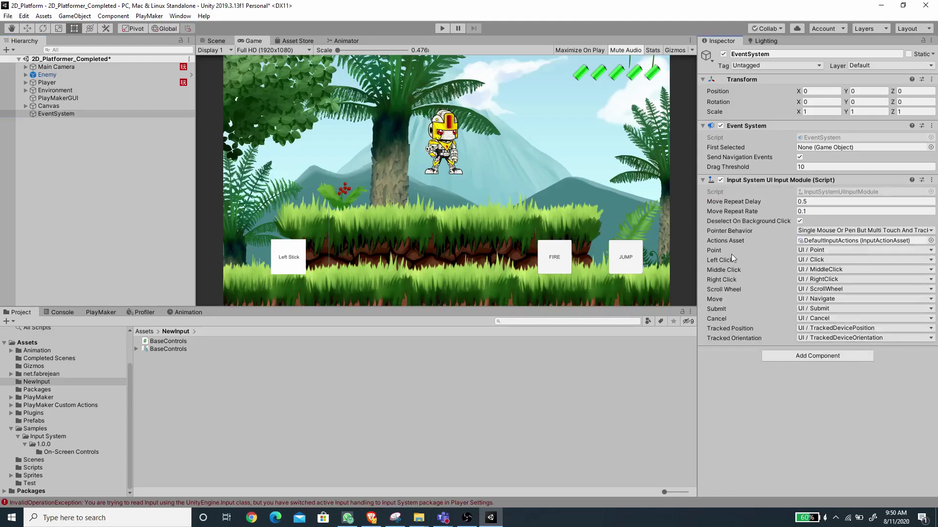
{"action": "left_click_drag", "start_coordinate": [169, 350], "coordinate": [813, 245]}
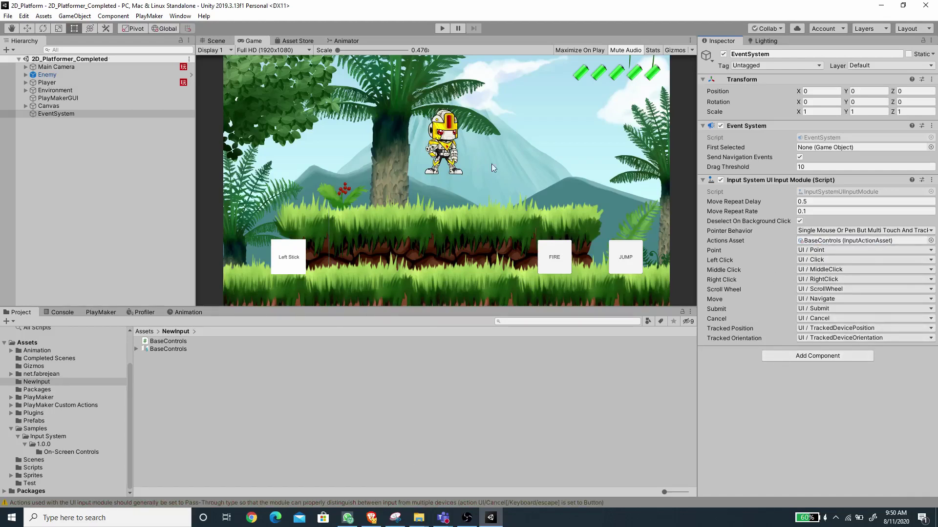
{"action": "left_click", "coordinate": [443, 30]}
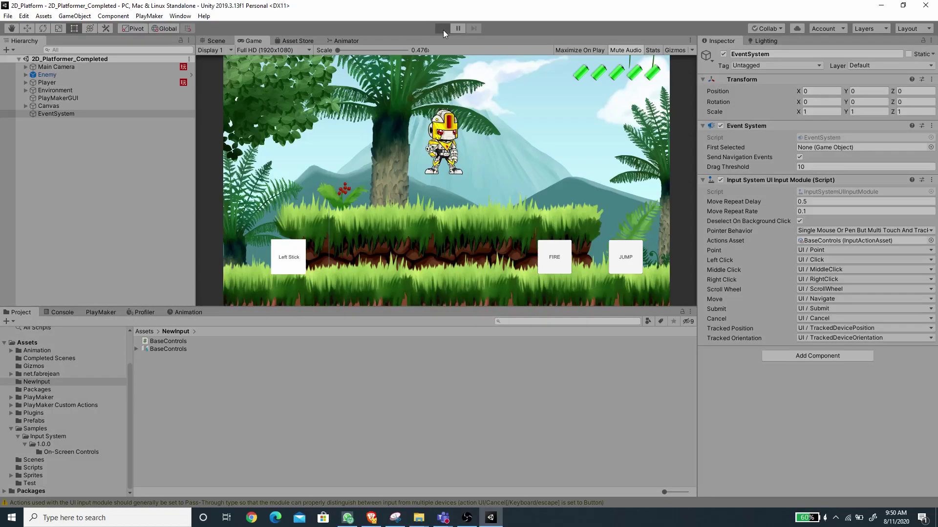
Walk with the Left Stick, fire two bullets with FIRE, jump twice with JUMP, then exit play mode.
{"action": "mouse_move", "coordinate": [288, 260]}
{"action": "left_mouse_down"}
{"action": "mouse_move", "coordinate": [365, 259]}
{"action": "mouse_move", "coordinate": [183, 259]}
{"action": "mouse_move", "coordinate": [251, 233]}
{"action": "mouse_move", "coordinate": [166, 243]}
{"action": "mouse_move", "coordinate": [299, 259]}
{"action": "mouse_move", "coordinate": [229, 263]}
{"action": "left_mouse_up"}
{"action": "left_click", "coordinate": [558, 258]}
{"action": "left_click", "coordinate": [557, 255]}
{"action": "left_click", "coordinate": [629, 258]}
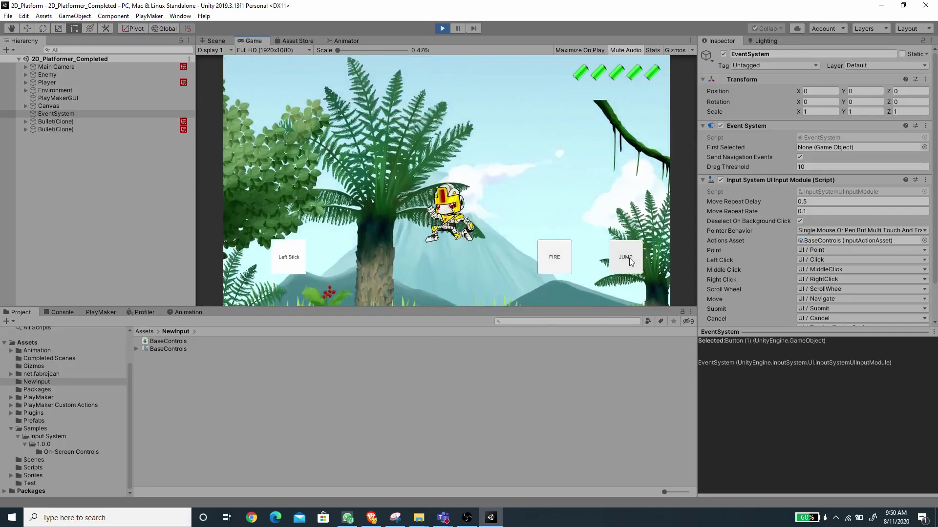
{"action": "left_click", "coordinate": [626, 259]}
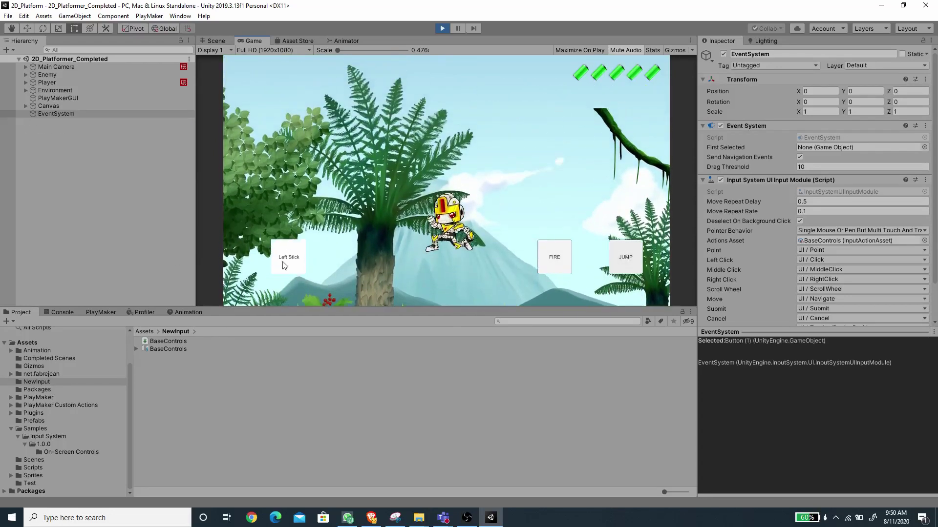
{"action": "left_click", "coordinate": [442, 29]}
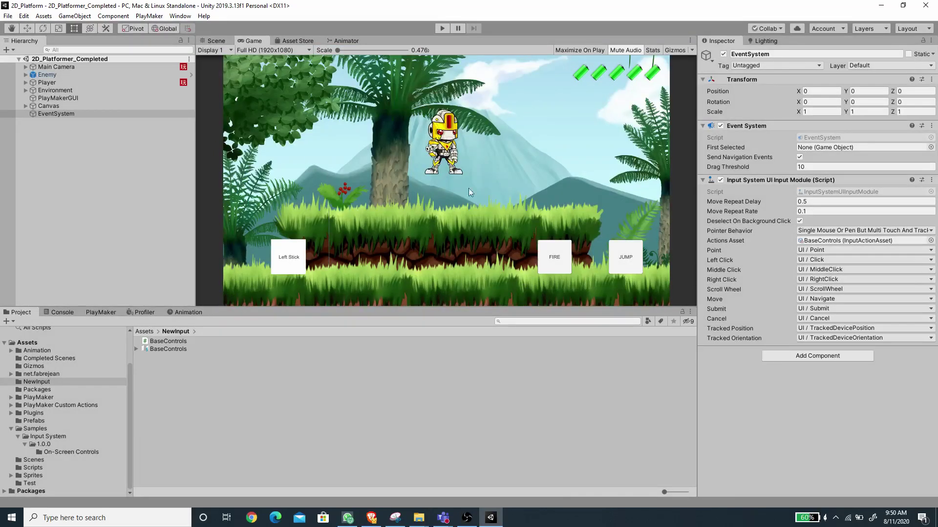